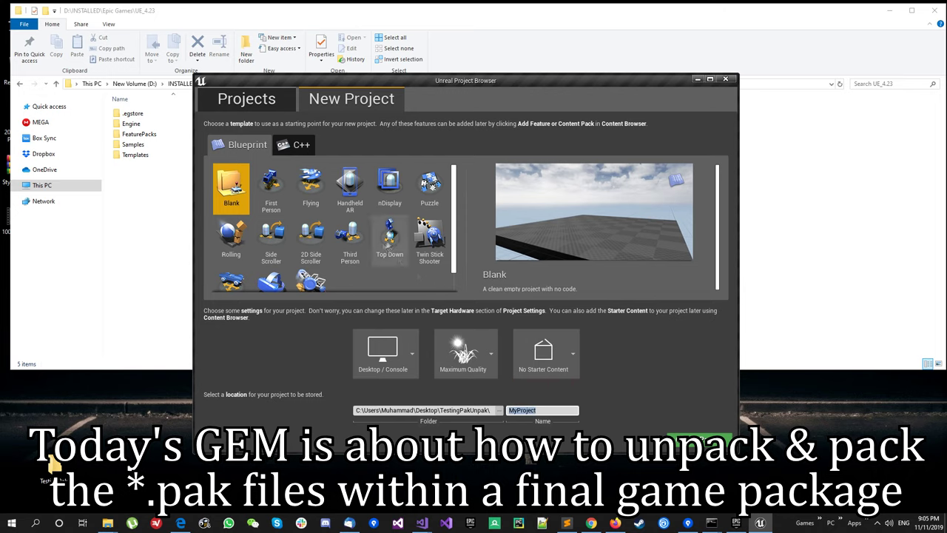
Pick the Third Person Blueprint template in the Project Browser's New Project tab
{"action": "left_click", "coordinate": [350, 237]}
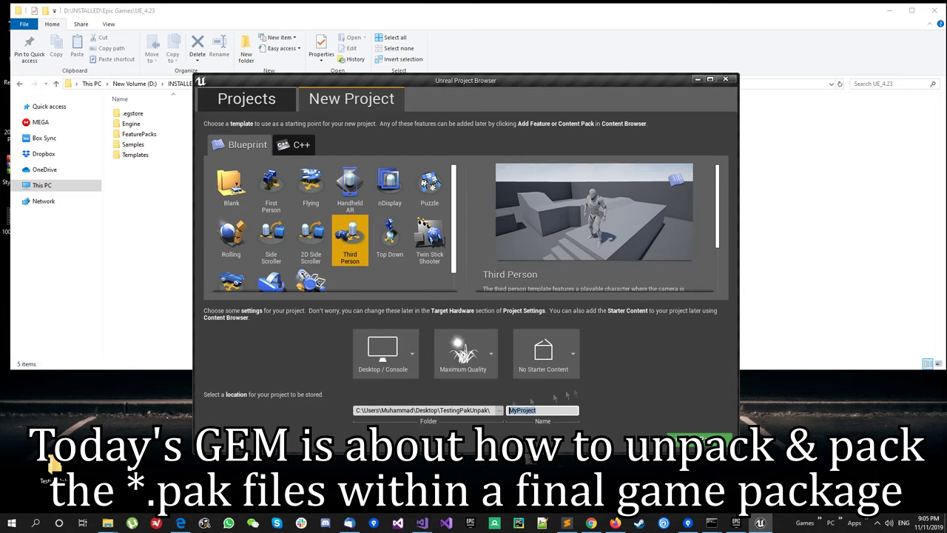
Create the project TheAdventureCastle and make a PackagedGame folder in TestingPakUnpak
{"action": "type", "text": "TheAdventure"}
{"action": "type", "text": "Castle"}
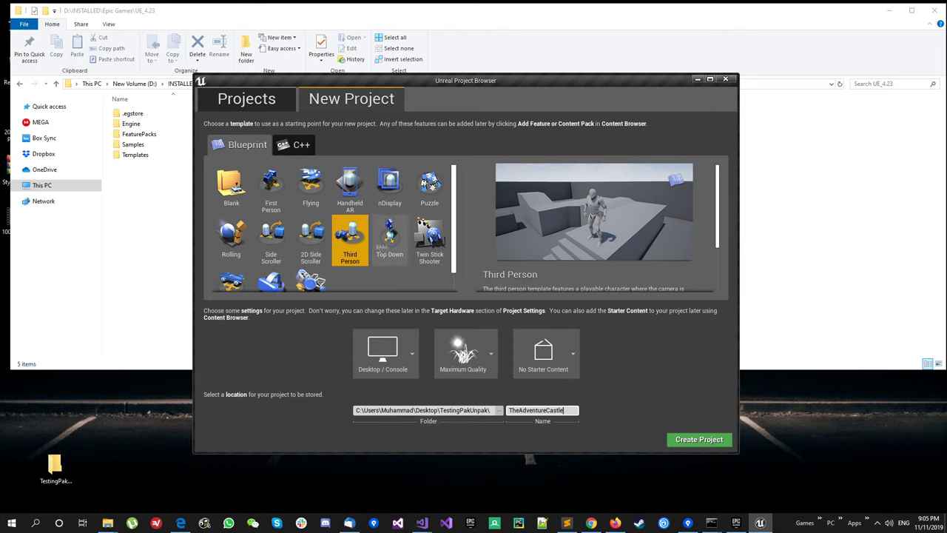
{"action": "left_click", "coordinate": [698, 439]}
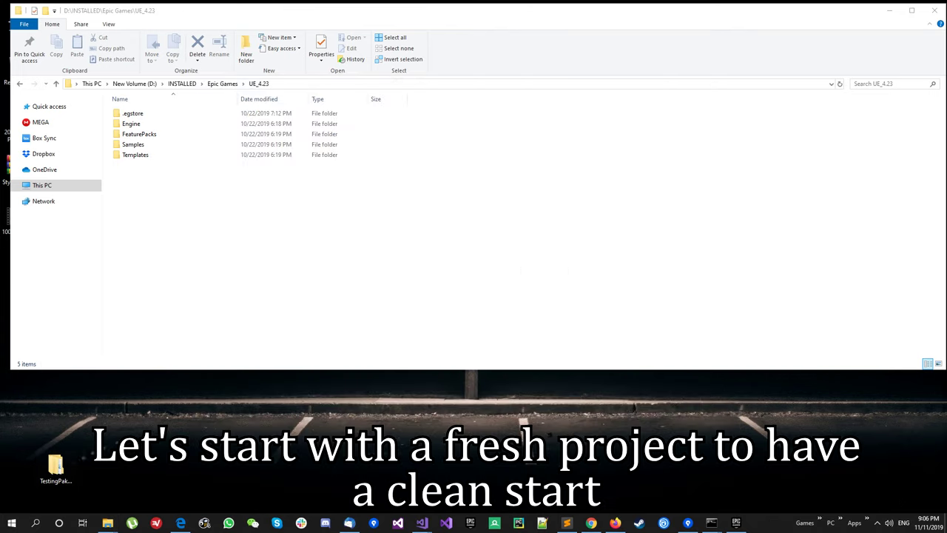
{"action": "left_click", "coordinate": [323, 153]}
{"action": "type", "text": "Packag"}
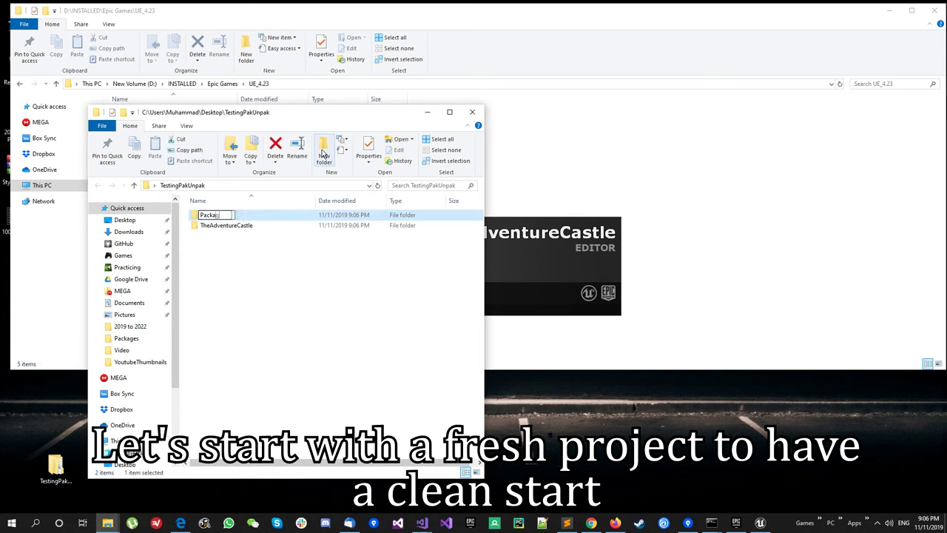
{"action": "type", "text": "edGame"}
{"action": "key", "text": "Return"}
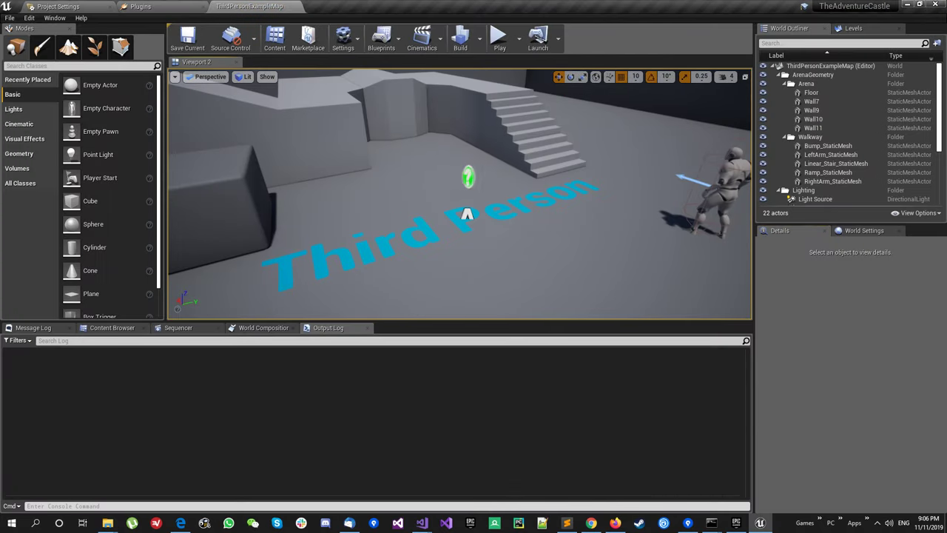
Change the floor TextRenderActor to Castle and apply a yellow BodyColor in M_UE4Man_Body
{"action": "left_click", "coordinate": [455, 225]}
{"action": "left_click", "coordinate": [467, 213]}
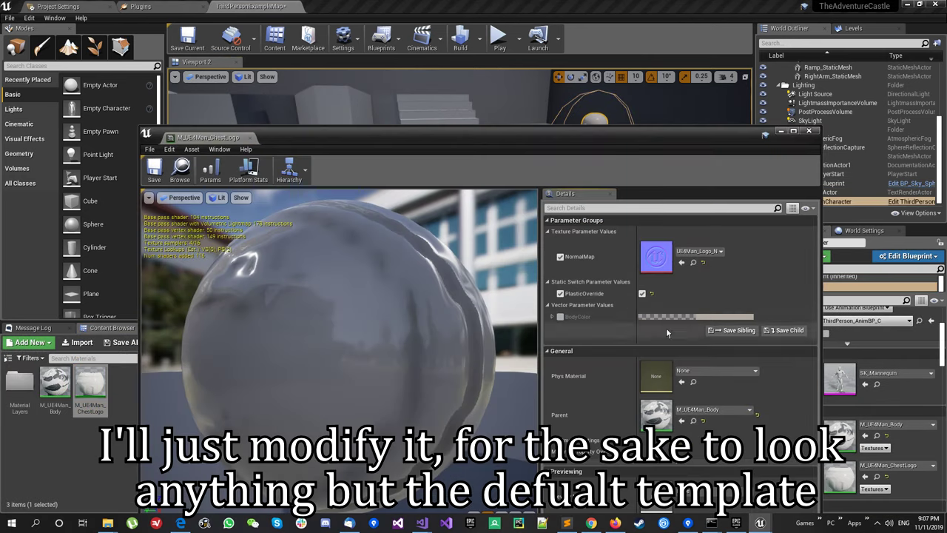
{"action": "double_click", "coordinate": [52, 396]}
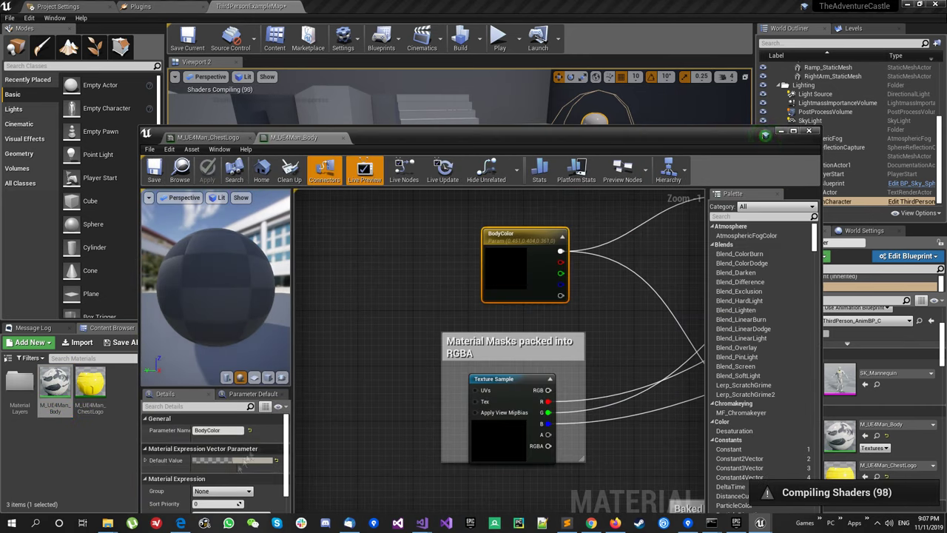
{"action": "left_click", "coordinate": [237, 459]}
{"action": "left_click", "coordinate": [363, 488]}
{"action": "left_click", "coordinate": [208, 170]}
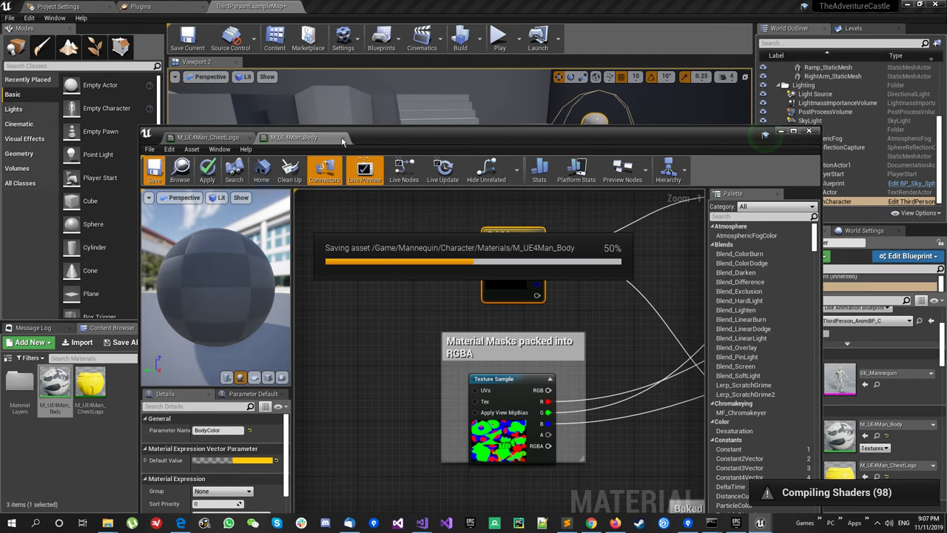
Close the material editor and save the modified level with Save Selected
{"action": "left_click", "coordinate": [341, 137]}
{"action": "key", "text": "ctrl+shift+s"}
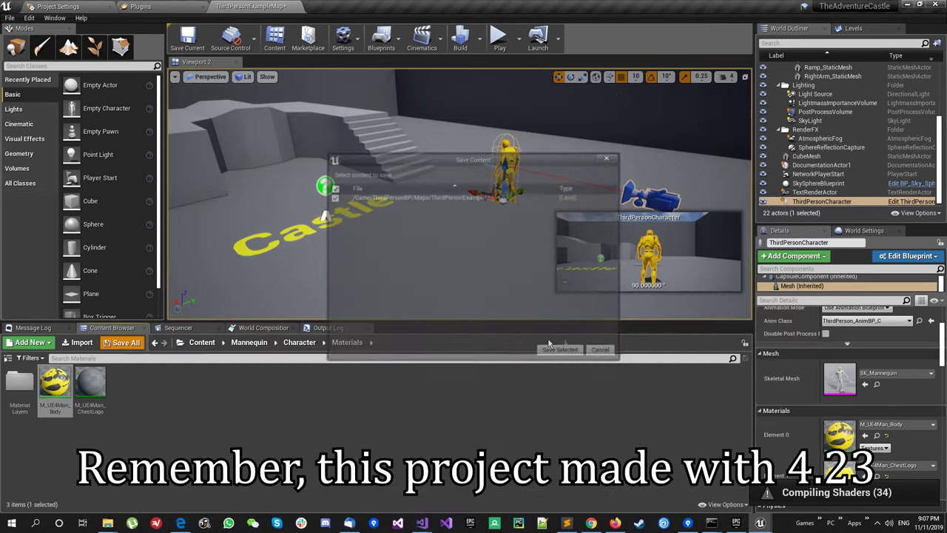
{"action": "left_click", "coordinate": [562, 352]}
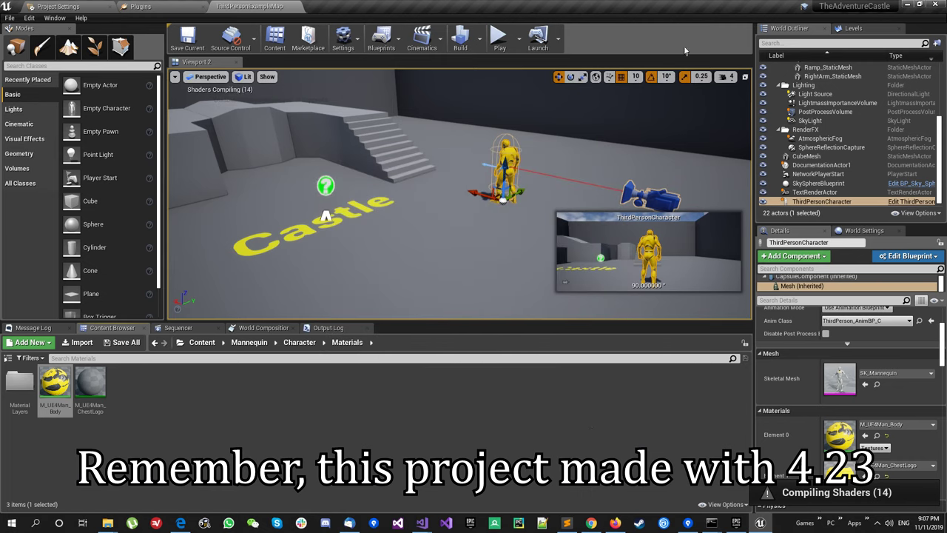
{"action": "mouse_move", "coordinate": [841, 9]}
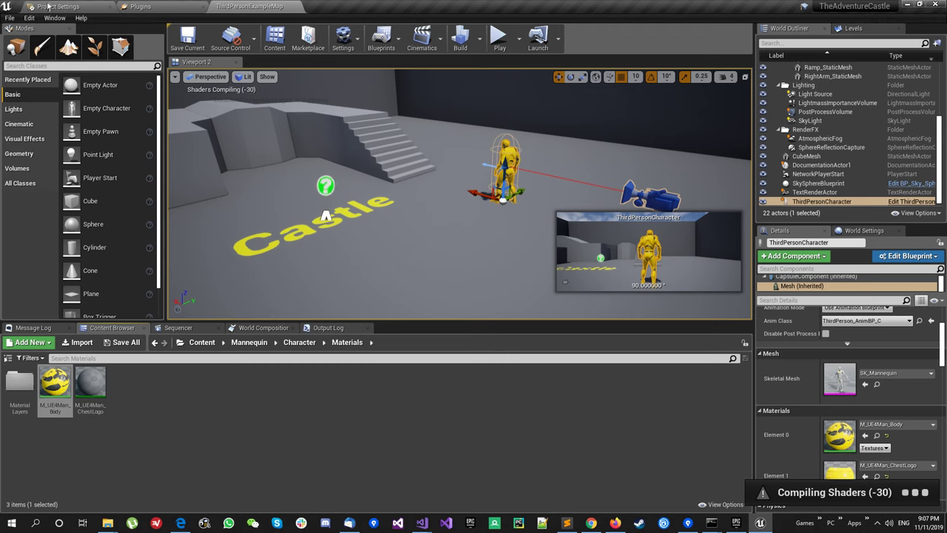
{"action": "left_click", "coordinate": [11, 18]}
Set the Package Project build configuration to Shipping
{"action": "mouse_move", "coordinate": [48, 204]}
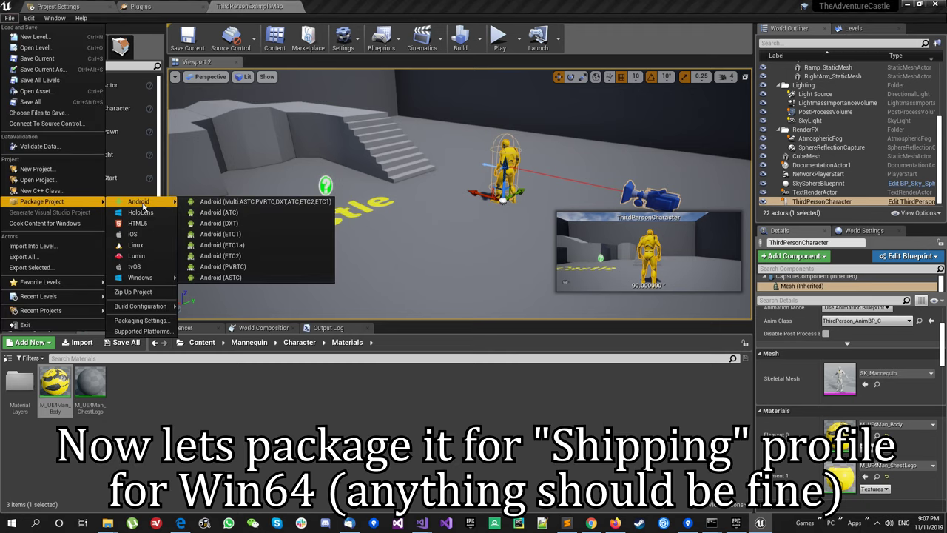
{"action": "mouse_move", "coordinate": [149, 279]}
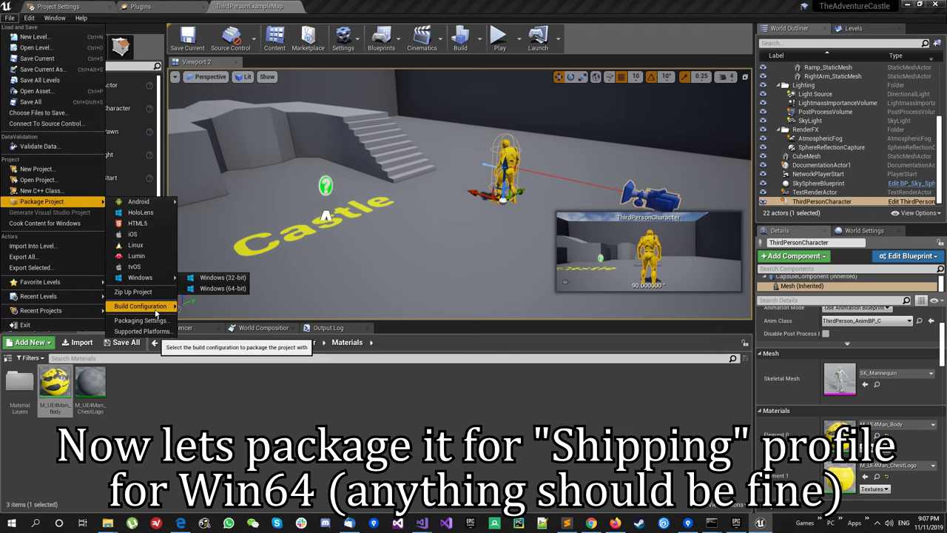
{"action": "mouse_move", "coordinate": [148, 305]}
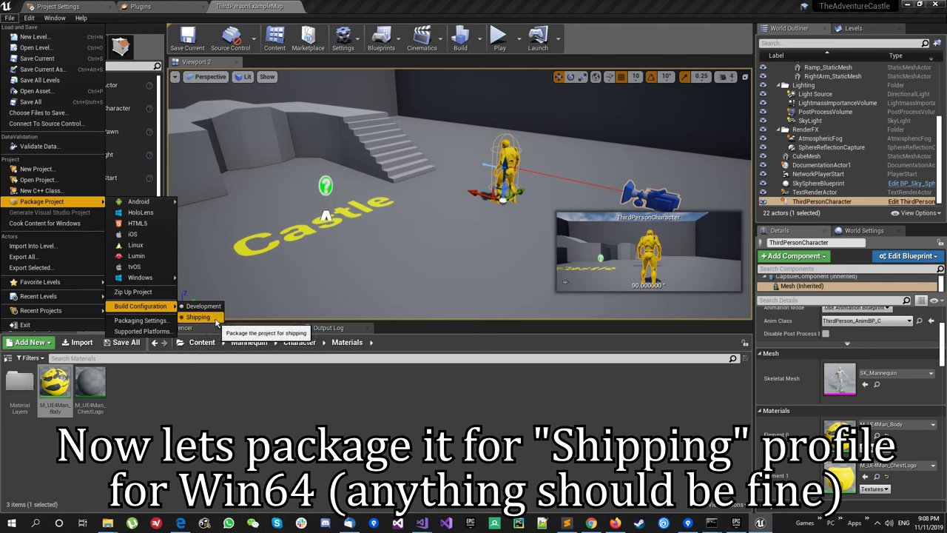
{"action": "left_click", "coordinate": [217, 322]}
Package for Windows (64-bit) into PackagedGame and watch the log until BUILD SUCCESSFUL
{"action": "left_click", "coordinate": [10, 17]}
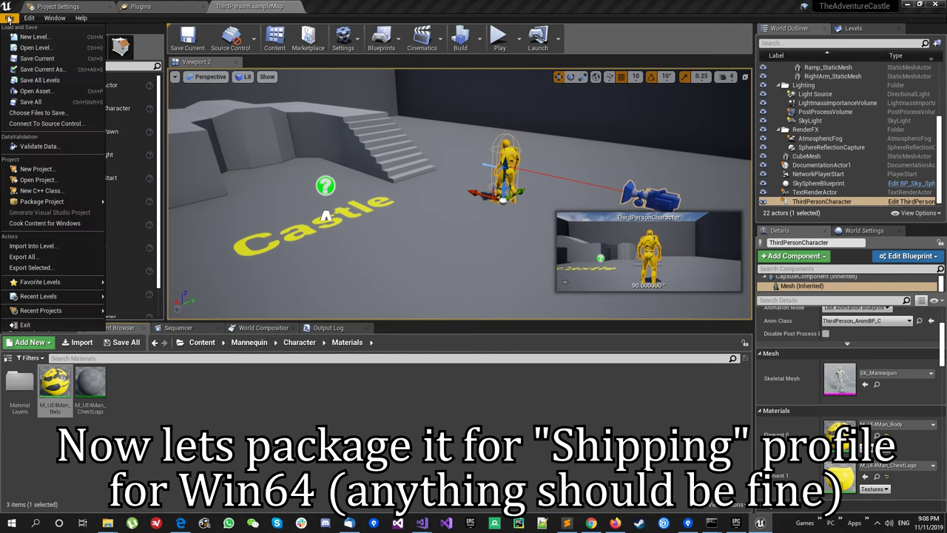
{"action": "mouse_move", "coordinate": [59, 201]}
{"action": "mouse_move", "coordinate": [148, 277]}
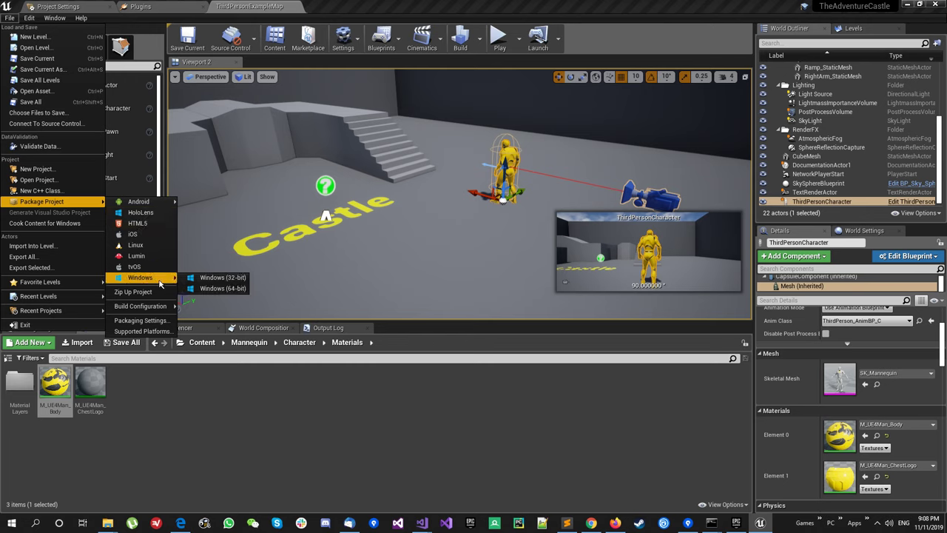
{"action": "left_click", "coordinate": [215, 288]}
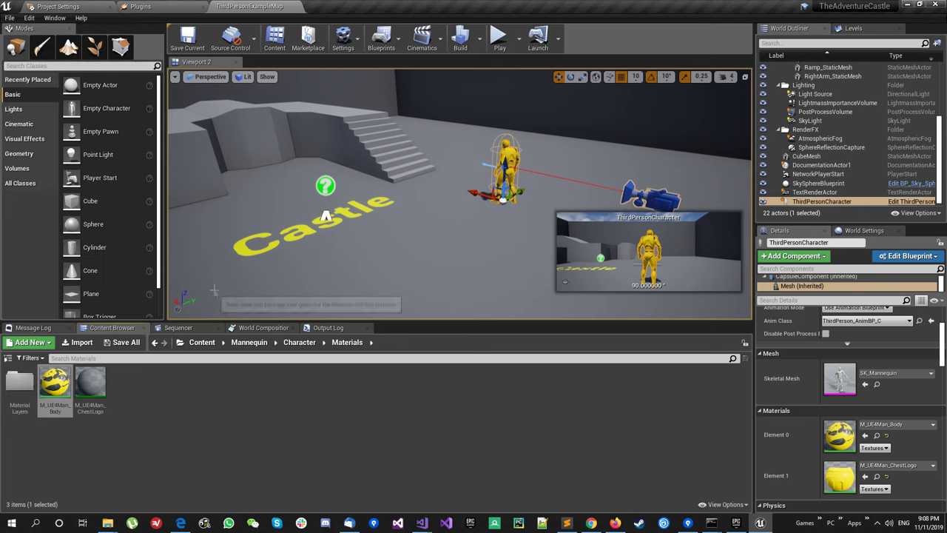
{"action": "left_click", "coordinate": [174, 23]}
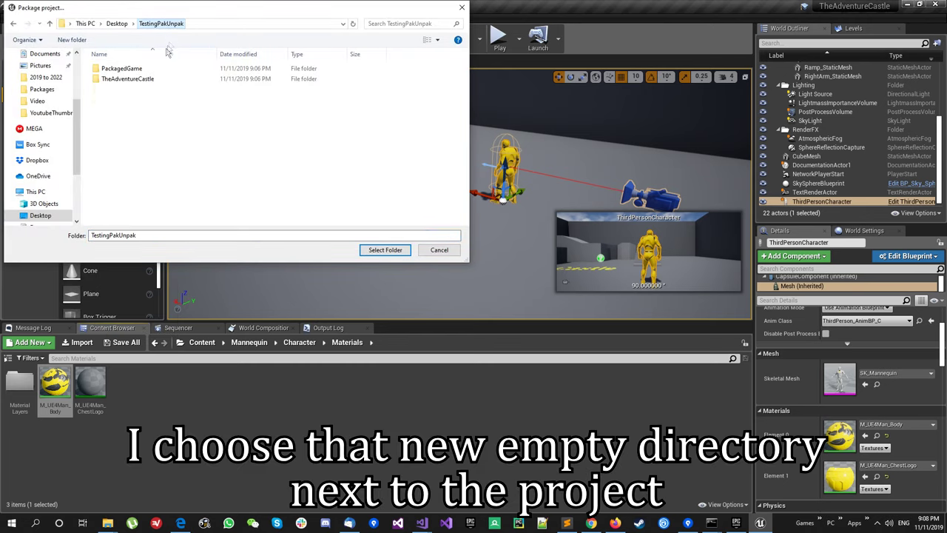
{"action": "double_click", "coordinate": [126, 69]}
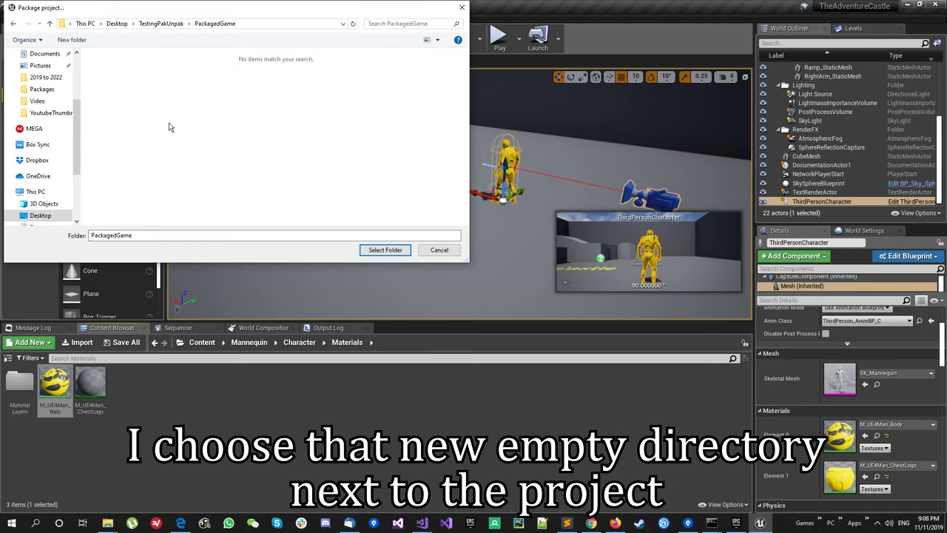
{"action": "left_click", "coordinate": [384, 250]}
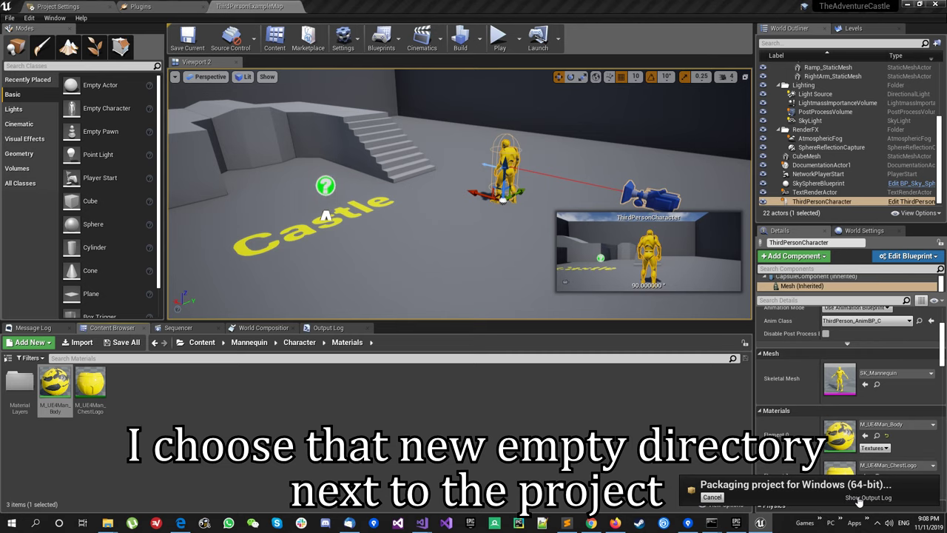
{"action": "left_click", "coordinate": [864, 497]}
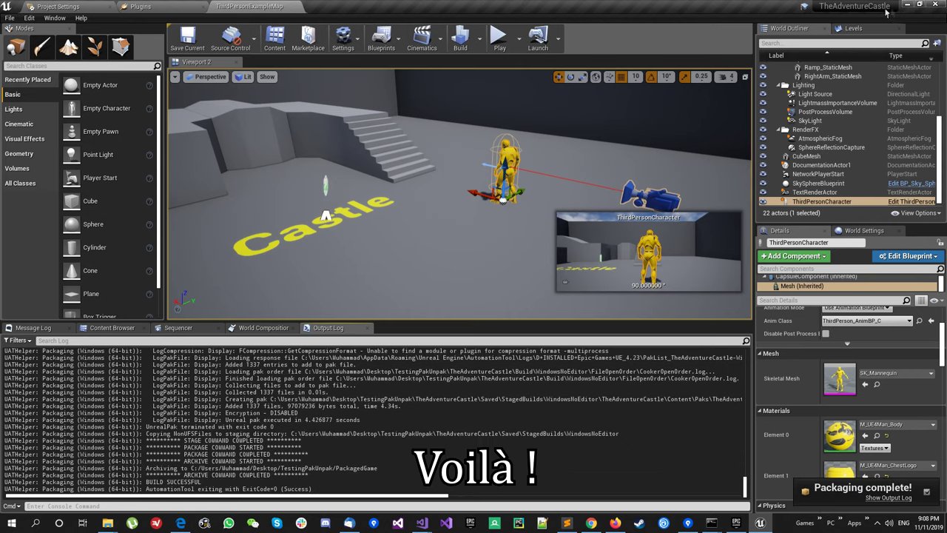
{"action": "left_click", "coordinate": [932, 6]}
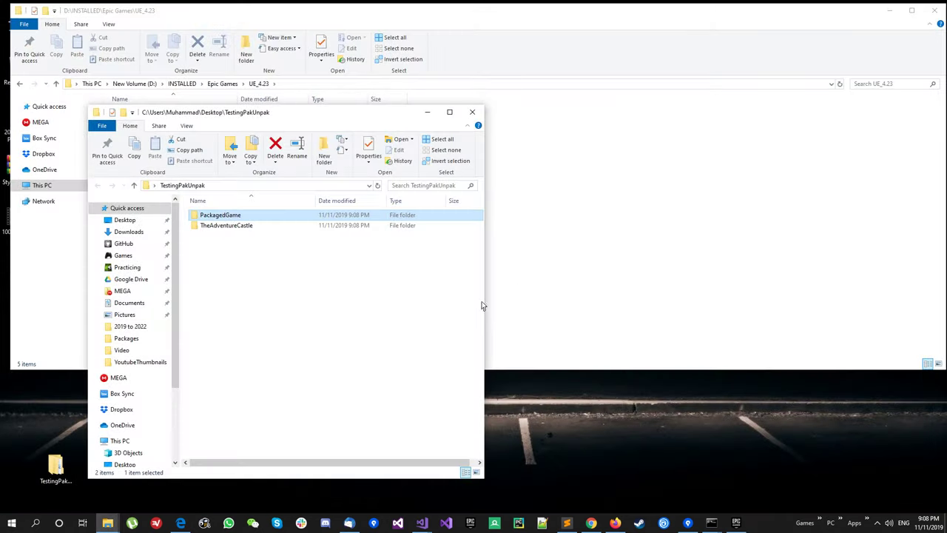
Open PackagedGame > WindowsNoEditor and run TheAdventureCastle.exe to walk the character around
{"action": "double_click", "coordinate": [241, 219]}
{"action": "left_click", "coordinate": [259, 220]}
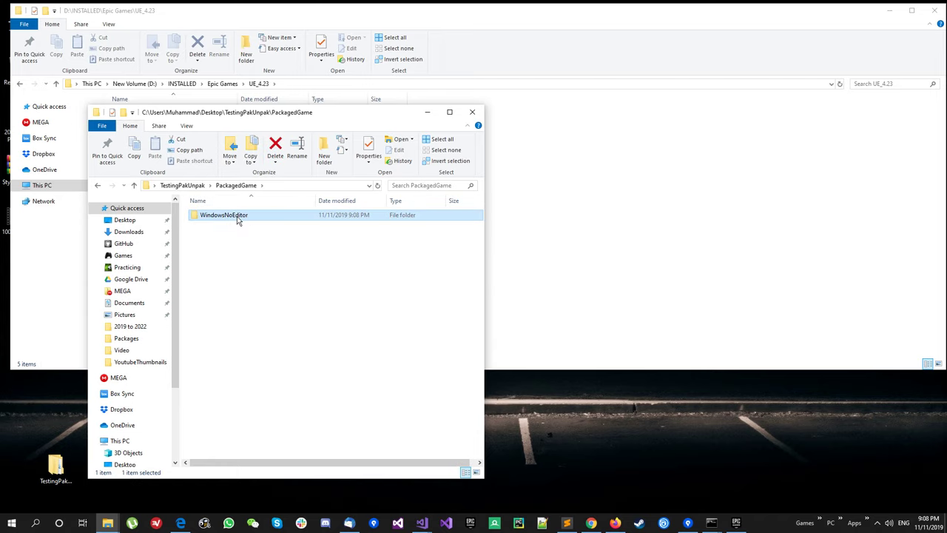
{"action": "double_click", "coordinate": [237, 216]}
{"action": "left_click", "coordinate": [242, 247]}
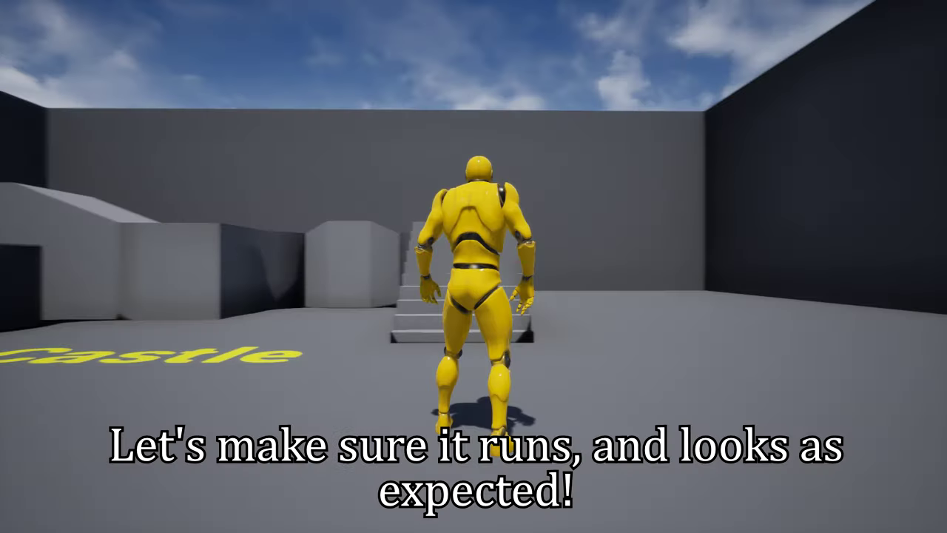
{"action": "key", "text": "w"}
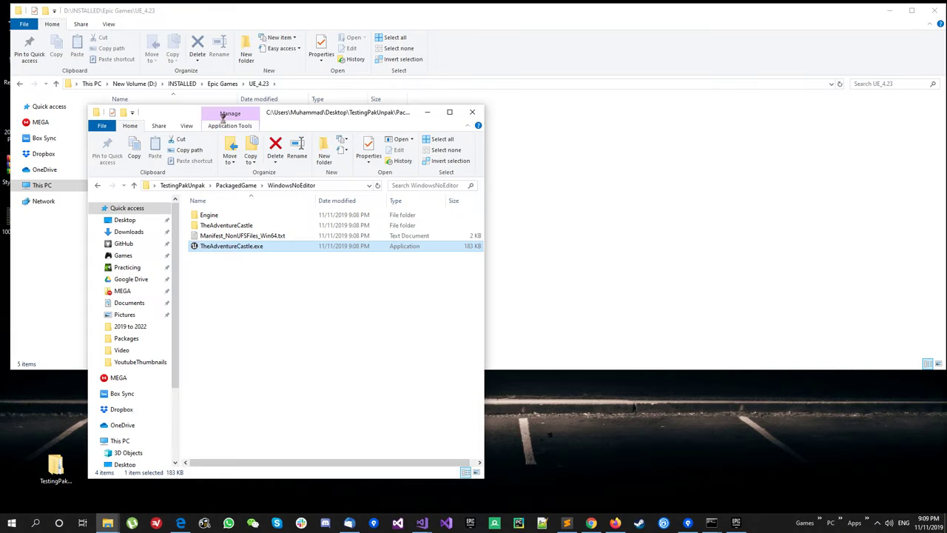
Check the 94,804 KB .pak in Content > Paks, then return to WindowsNoEditor
{"action": "left_click", "coordinate": [252, 228]}
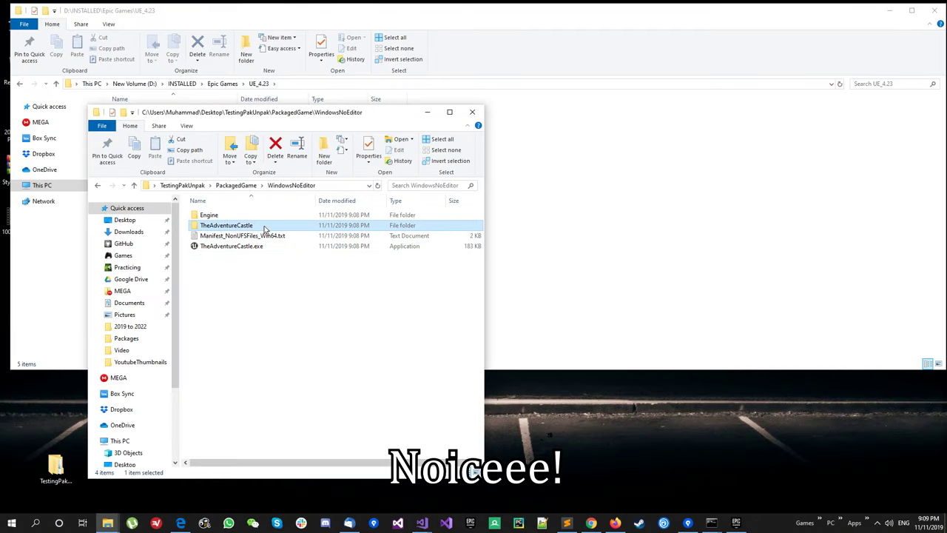
{"action": "double_click", "coordinate": [265, 228]}
{"action": "double_click", "coordinate": [250, 219]}
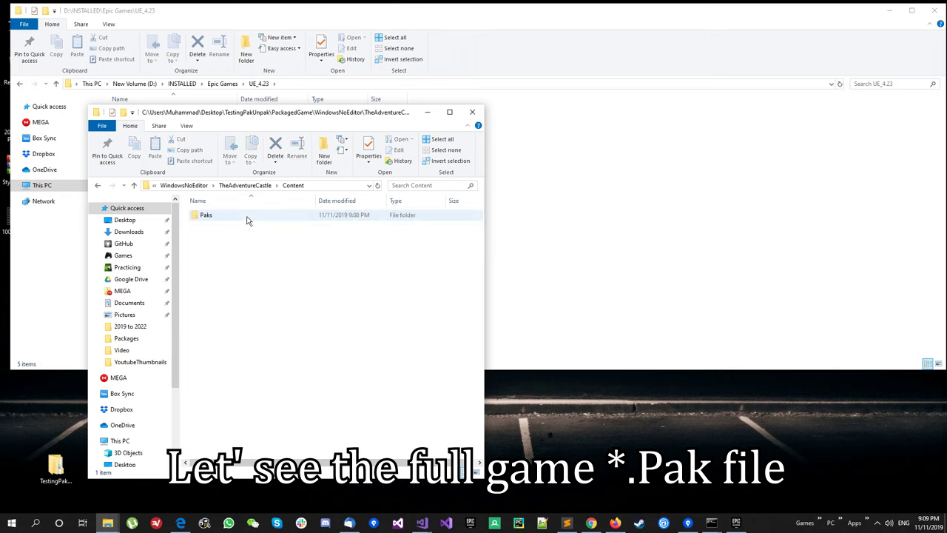
{"action": "double_click", "coordinate": [228, 219]}
{"action": "left_click", "coordinate": [243, 217]}
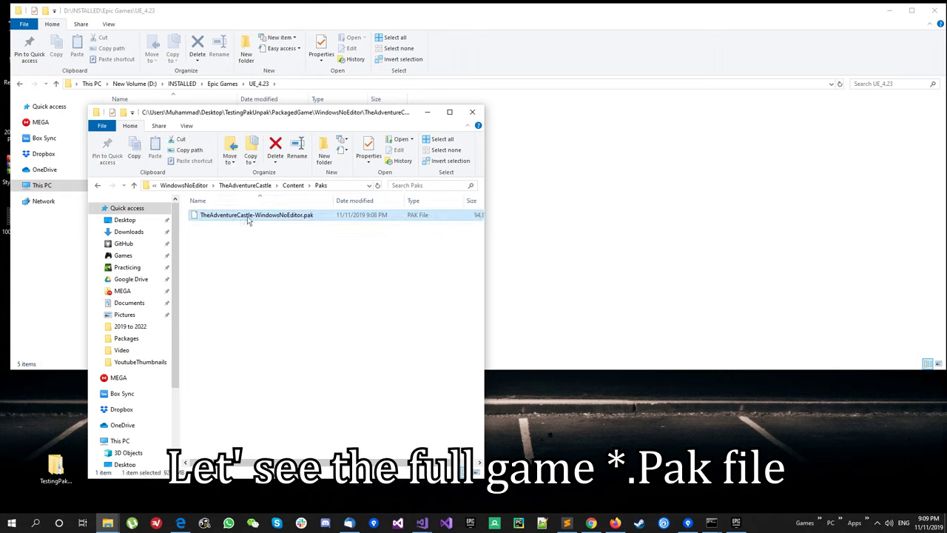
{"action": "left_click_drag", "start_coordinate": [400, 462], "coordinate": [425, 463]}
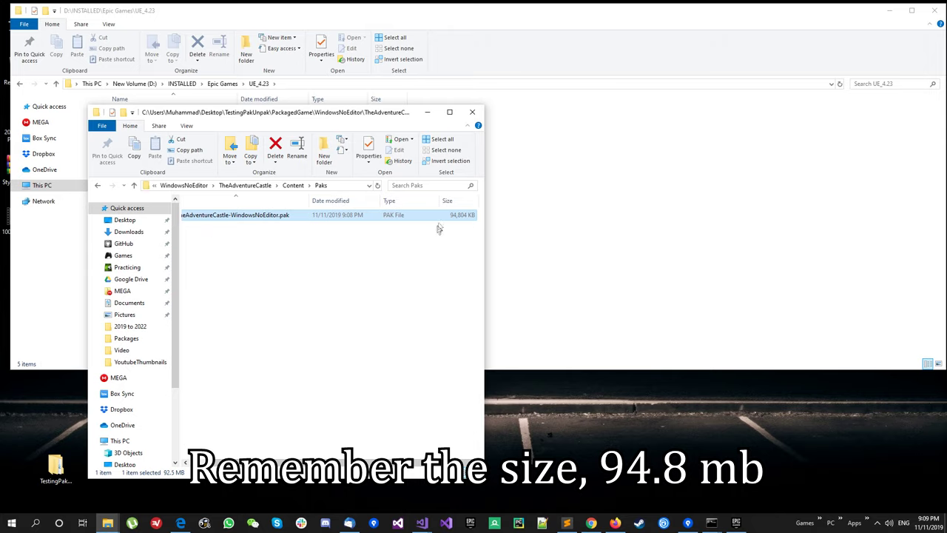
{"action": "left_click_drag", "start_coordinate": [355, 463], "coordinate": [289, 463]}
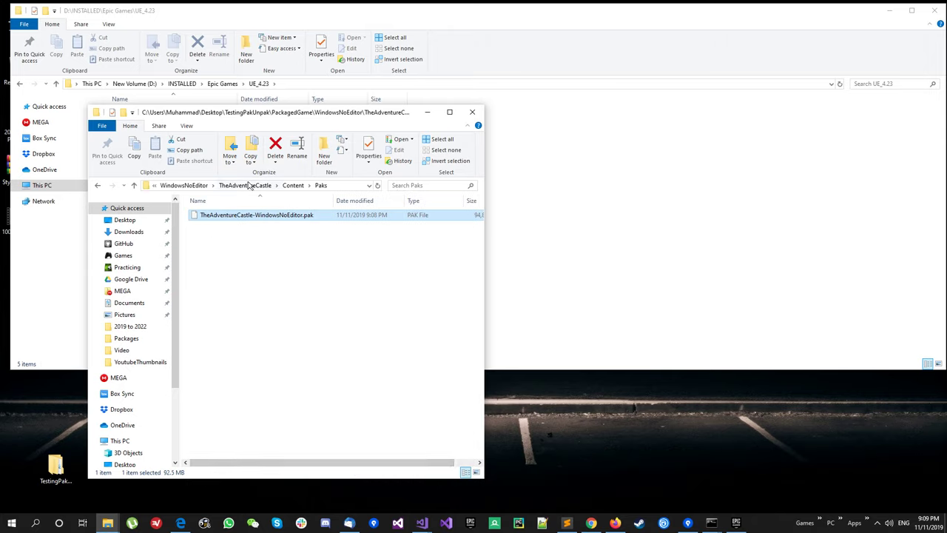
{"action": "left_click", "coordinate": [249, 185]}
{"action": "key", "text": "alt+Up"}
{"action": "left_click", "coordinate": [278, 349]}
Paste a copy of WindowsNoEditor into PackagedGame and rename the copy Optimized
{"action": "left_click", "coordinate": [94, 208]}
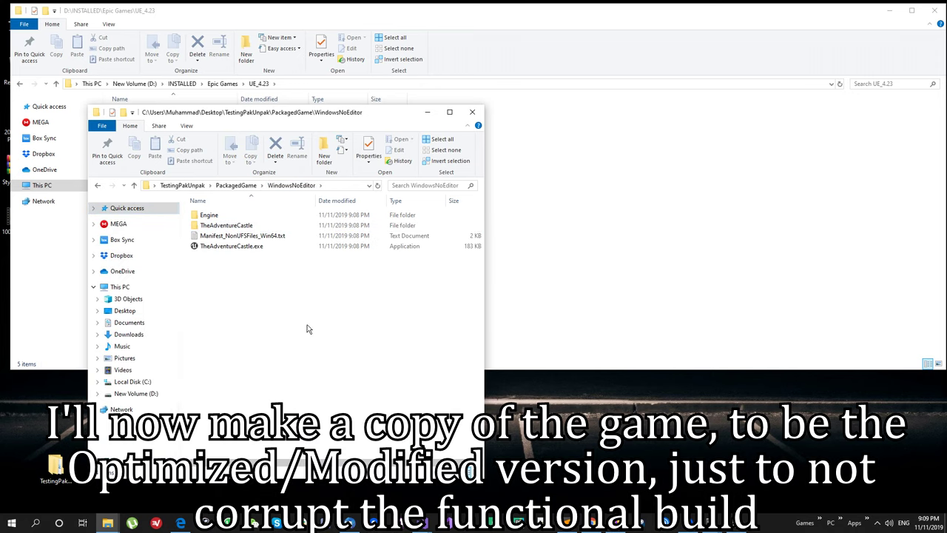
{"action": "left_click", "coordinate": [248, 226]}
{"action": "left_click", "coordinate": [231, 187]}
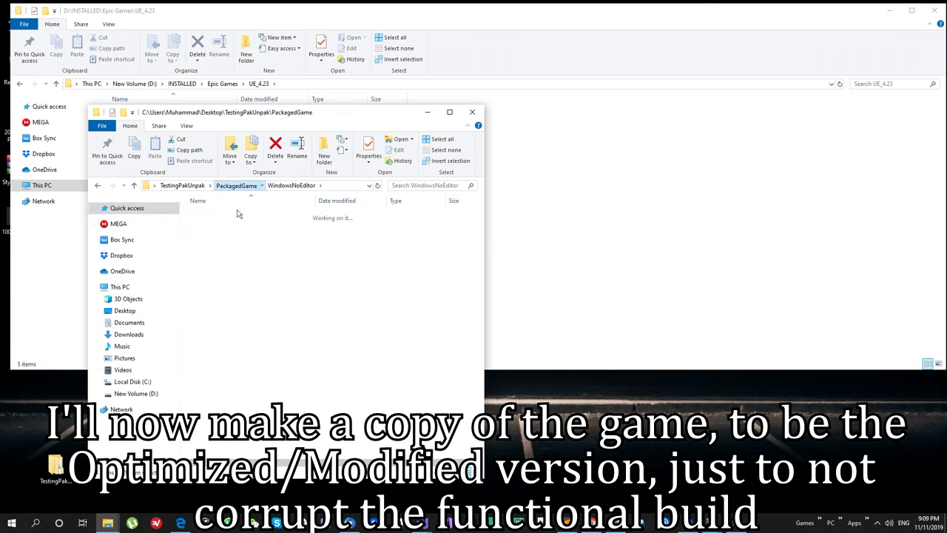
{"action": "key", "text": "ctrl+v"}
{"action": "left_click", "coordinate": [281, 302]}
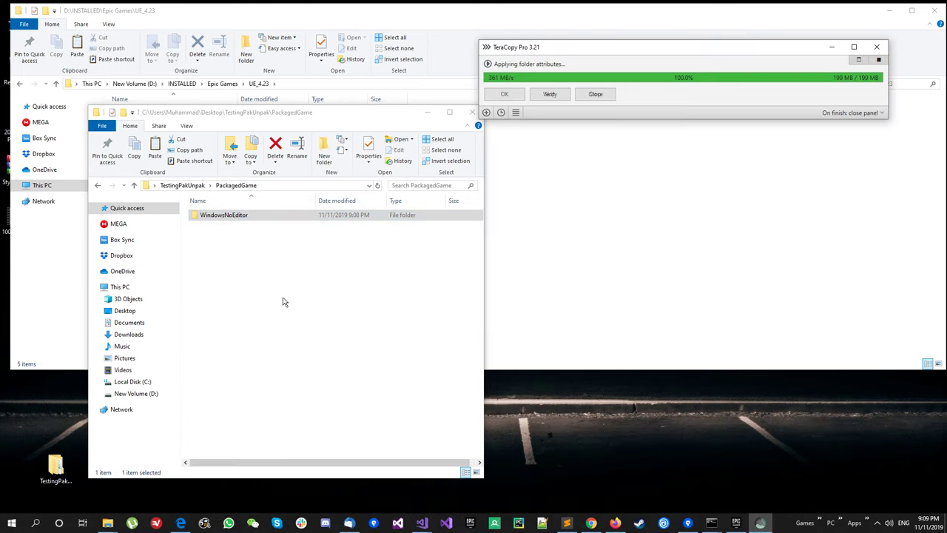
{"action": "left_click", "coordinate": [262, 229]}
{"action": "type", "text": "Optimized"}
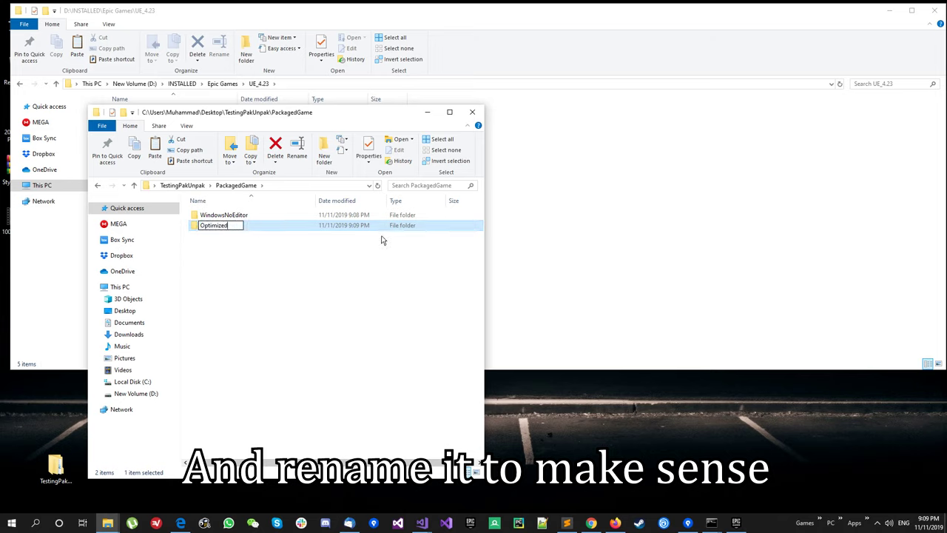
{"action": "key", "text": "Return"}
{"action": "left_click", "coordinate": [228, 229]}
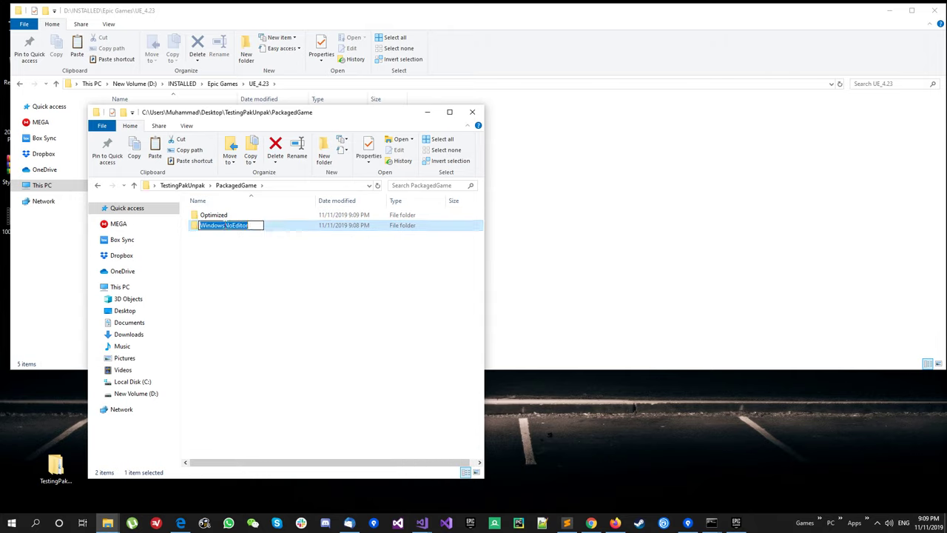
{"action": "left_click", "coordinate": [245, 252]}
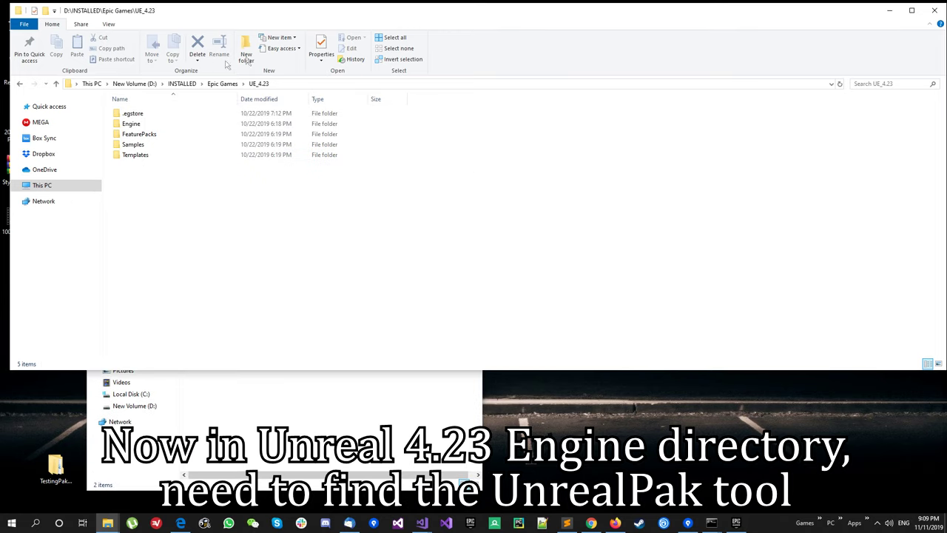
Browse to UE_4.23 Engine\Binaries\Win64 and locate UnrealPak.exe
{"action": "double_click", "coordinate": [140, 124]}
{"action": "double_click", "coordinate": [148, 117]}
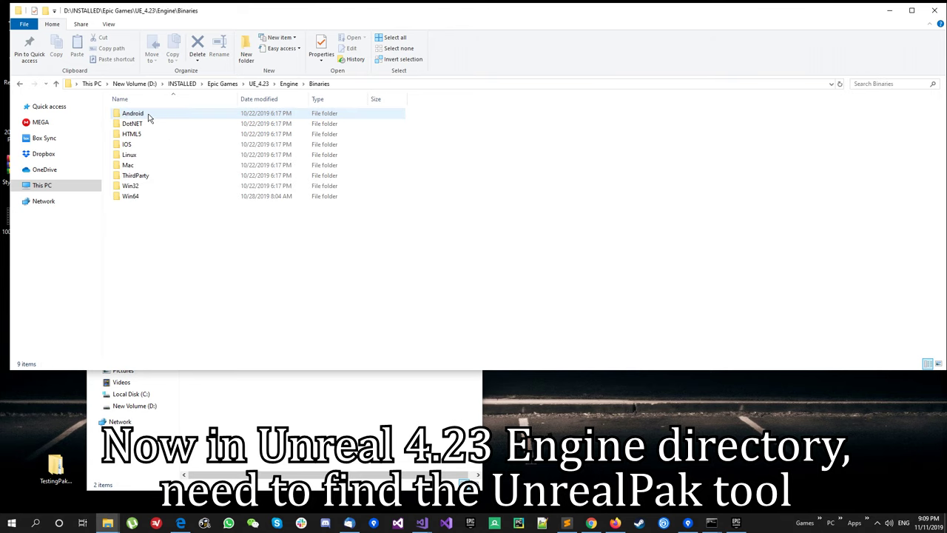
{"action": "double_click", "coordinate": [137, 196]}
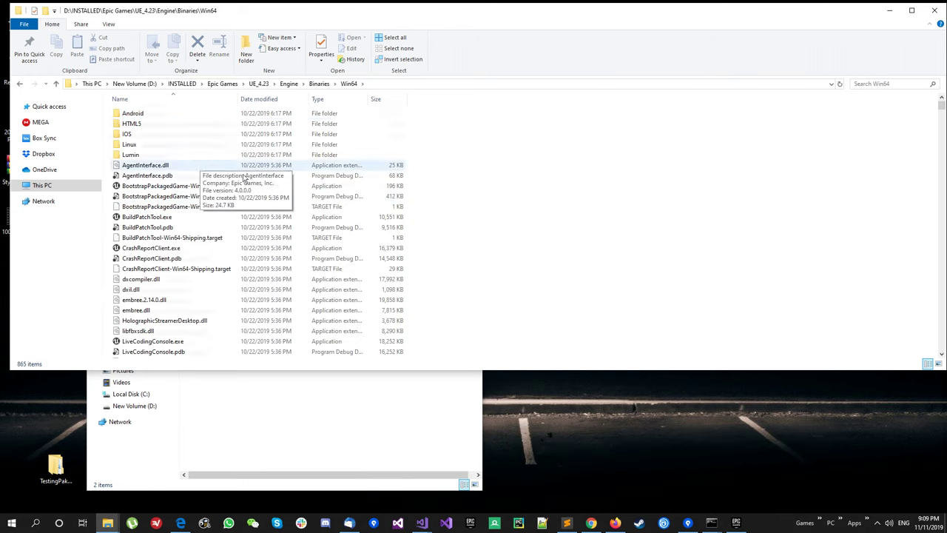
{"action": "scroll", "coordinate": [200, 181], "scroll_direction": "down", "scroll_amount": 3}
{"action": "left_click_drag", "start_coordinate": [942, 113], "coordinate": [941, 345]}
{"action": "scroll", "coordinate": [243, 236], "scroll_direction": "up", "scroll_amount": 5}
{"action": "scroll", "coordinate": [243, 244], "scroll_direction": "up", "scroll_amount": 3}
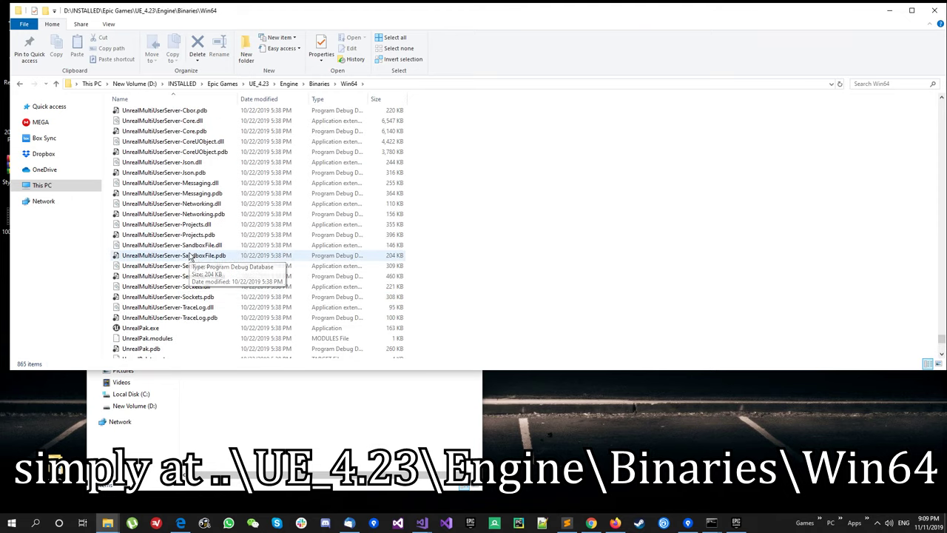
{"action": "left_click", "coordinate": [148, 328]}
{"action": "scroll", "coordinate": [244, 304], "scroll_direction": "down", "scroll_amount": 3}
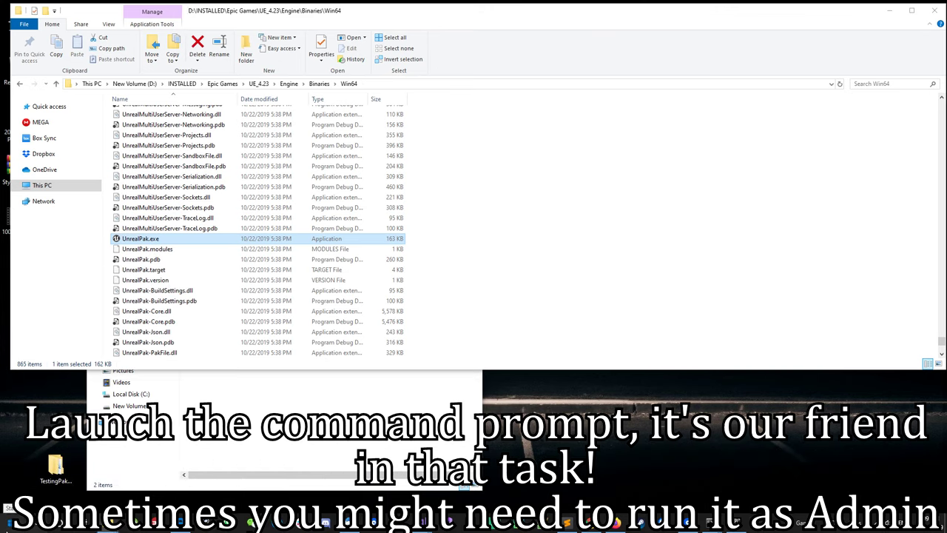
Launch two Command Prompt windows from the Start search
{"action": "key", "text": "super"}
{"action": "type", "text": "comm"}
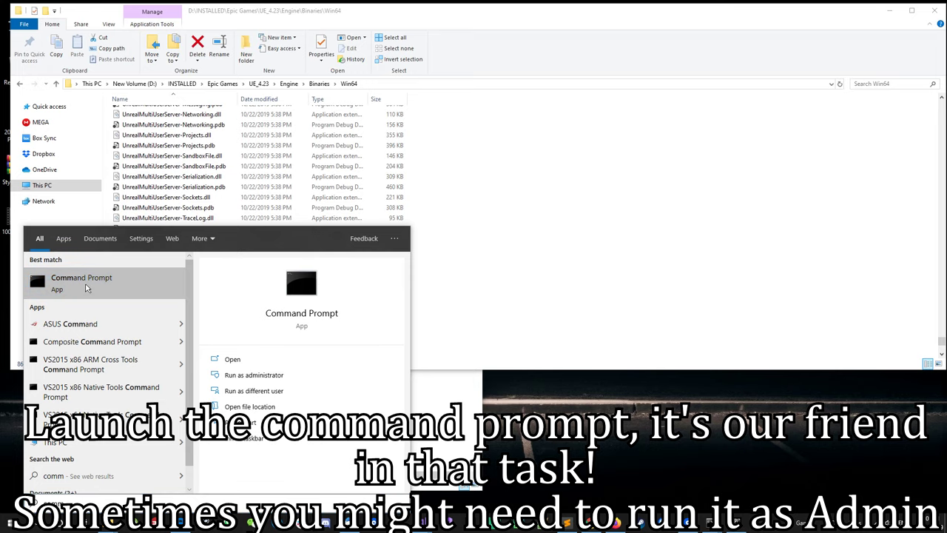
{"action": "left_click", "coordinate": [86, 288]}
{"action": "left_click", "coordinate": [9, 529]}
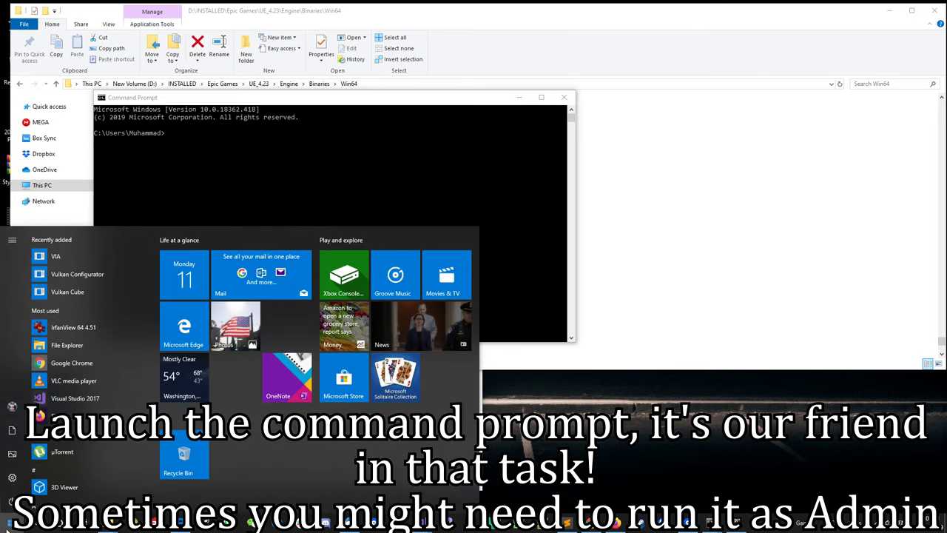
{"action": "left_click", "coordinate": [9, 528]}
{"action": "left_click", "coordinate": [9, 529]}
{"action": "left_click", "coordinate": [36, 268]}
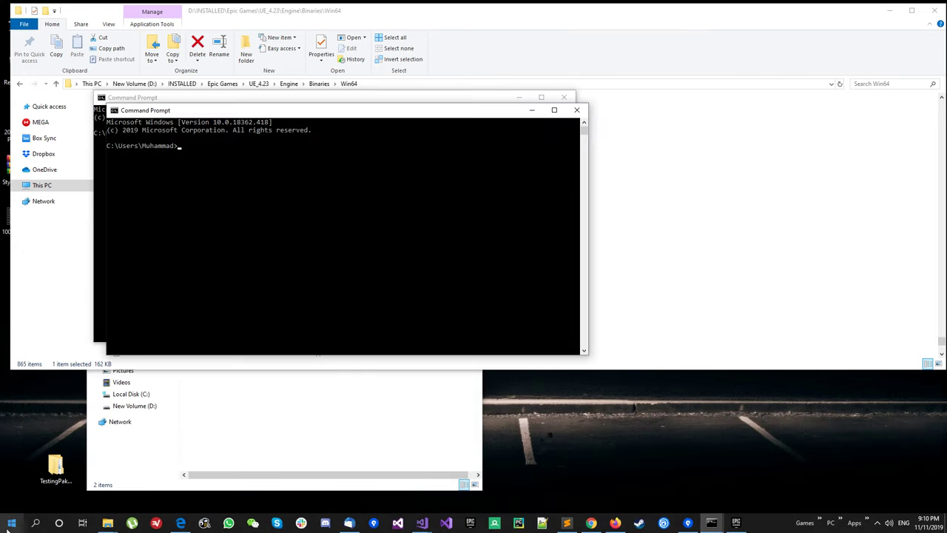
Arrange the windows and drag UnrealPak.exe's path into the Command Prompt
{"action": "left_click_drag", "start_coordinate": [279, 116], "coordinate": [648, 35]}
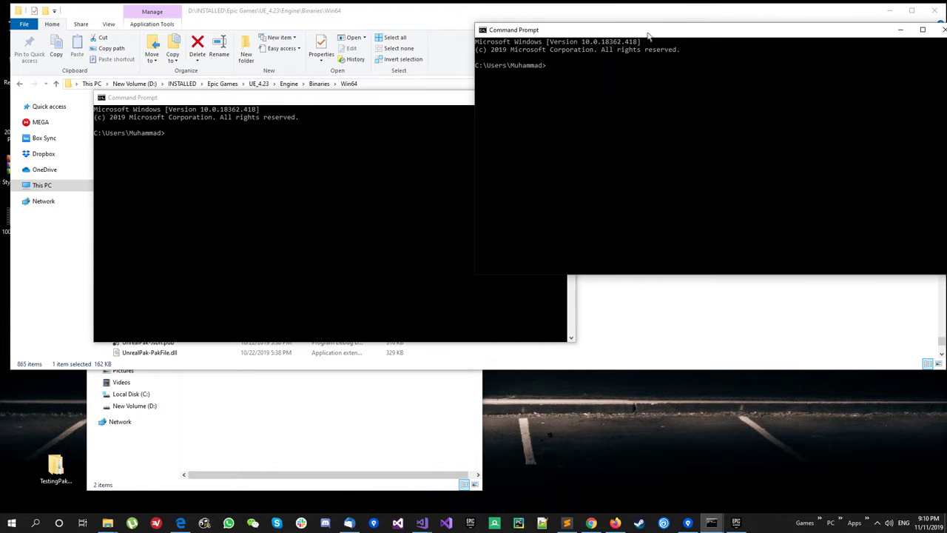
{"action": "left_click_drag", "start_coordinate": [407, 110], "coordinate": [723, 178]}
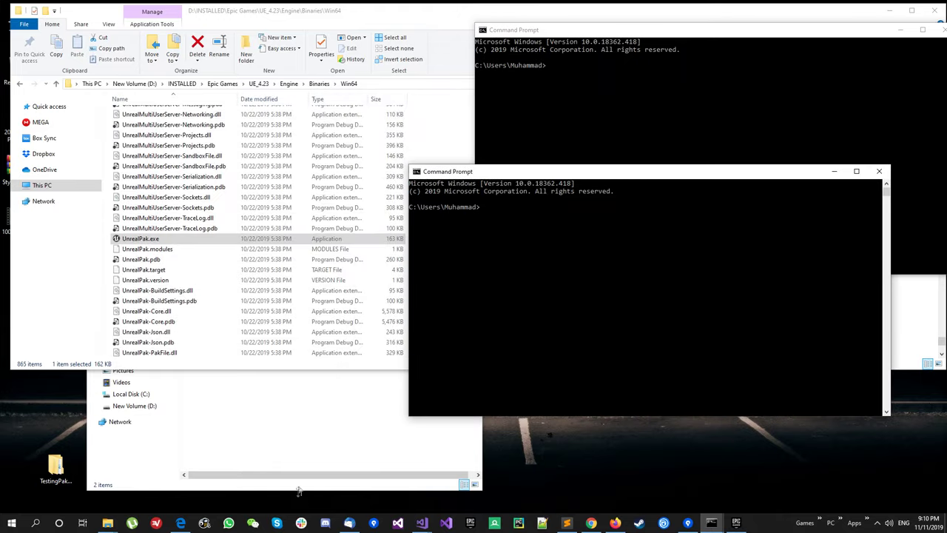
{"action": "left_click", "coordinate": [299, 490]}
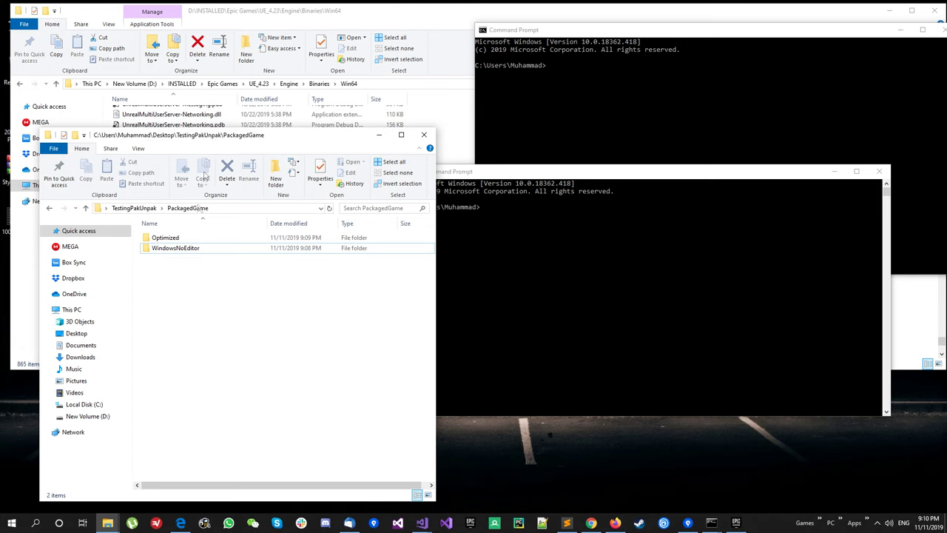
{"action": "double_click", "coordinate": [191, 249]}
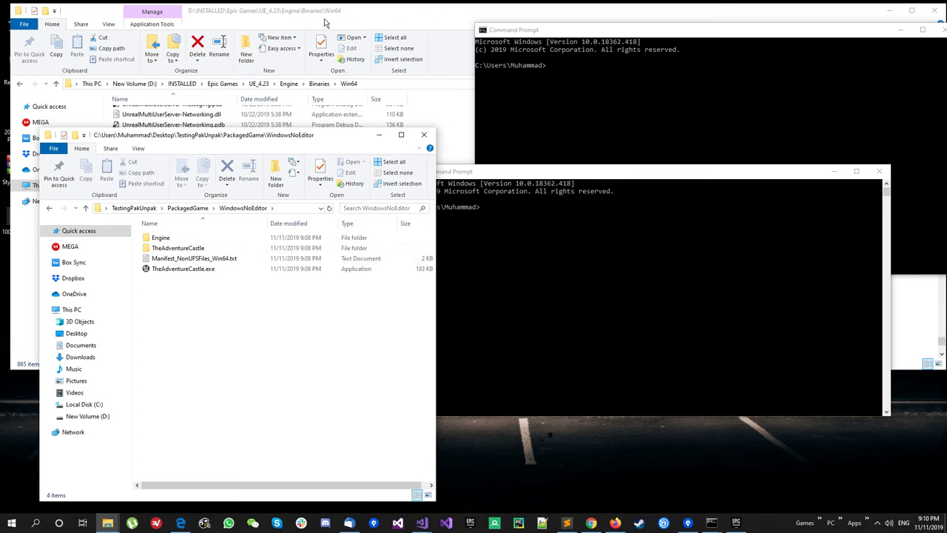
{"action": "left_click", "coordinate": [324, 22]}
{"action": "left_click", "coordinate": [577, 412]}
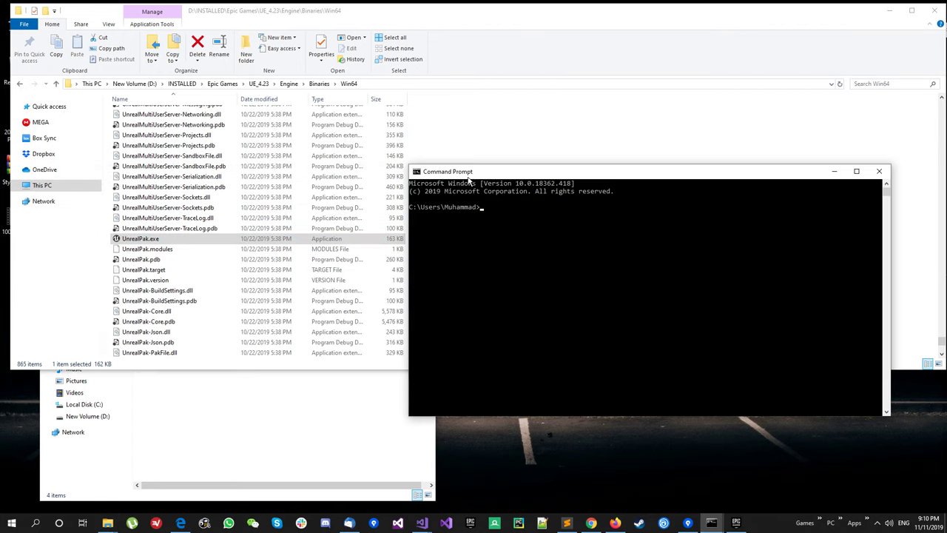
{"action": "mouse_move", "coordinate": [172, 240]}
{"action": "left_mouse_down"}
{"action": "mouse_move", "coordinate": [179, 249]}
{"action": "mouse_move", "coordinate": [502, 215]}
{"action": "left_mouse_up"}
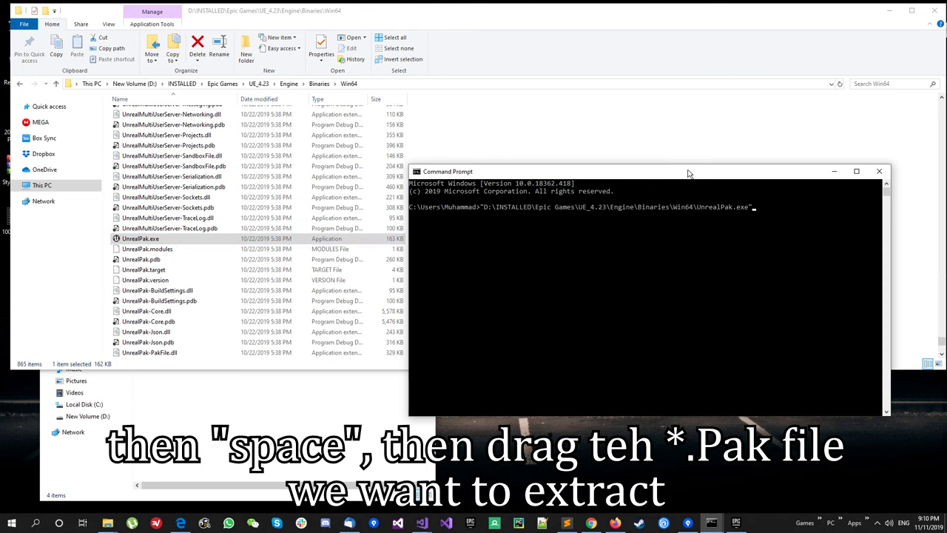
Append the TheAdventureCastle-WindowsNoEditor.pak path from Content\Paks and type -Extract
{"action": "left_click", "coordinate": [295, 430]}
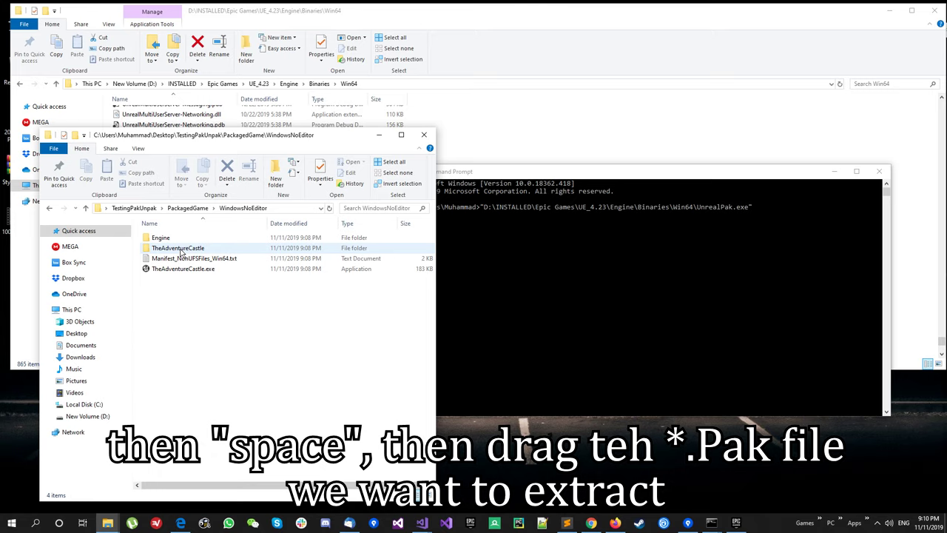
{"action": "double_click", "coordinate": [179, 249]}
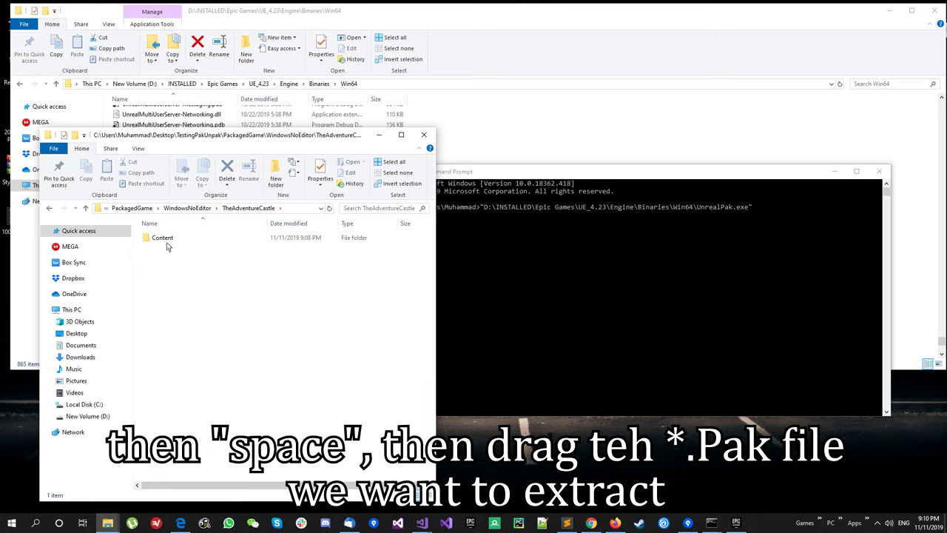
{"action": "double_click", "coordinate": [168, 239]}
{"action": "double_click", "coordinate": [174, 238]}
{"action": "left_click_drag", "start_coordinate": [211, 238], "coordinate": [593, 309]}
{"action": "left_click_drag", "start_coordinate": [766, 214], "coordinate": [769, 212]}
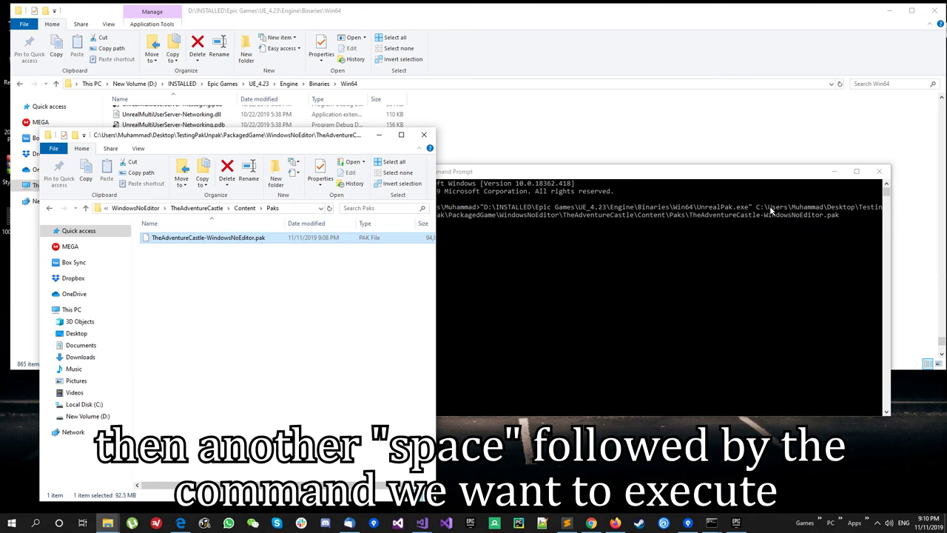
{"action": "left_click", "coordinate": [692, 176]}
{"action": "left_click", "coordinate": [760, 211]}
{"action": "type", "text": "-Ex"}
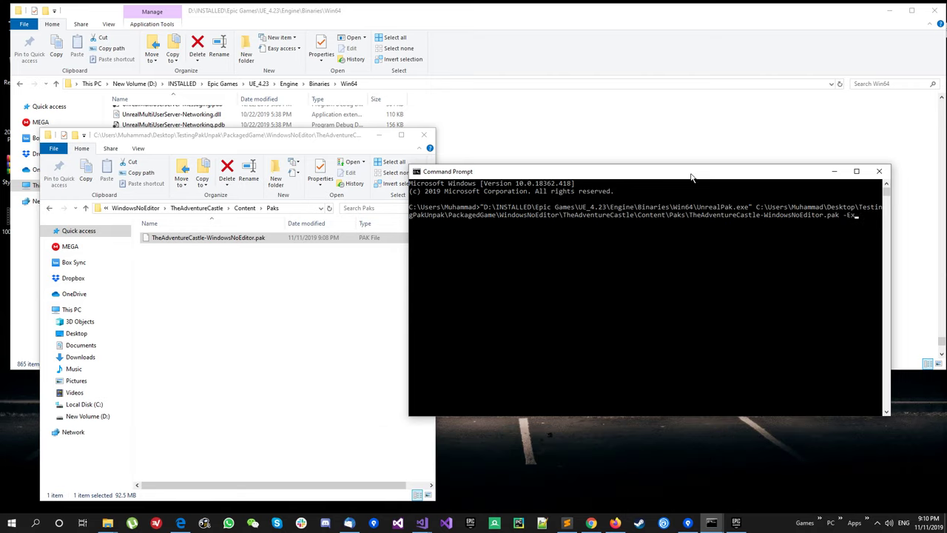
{"action": "type", "text": "tract"}
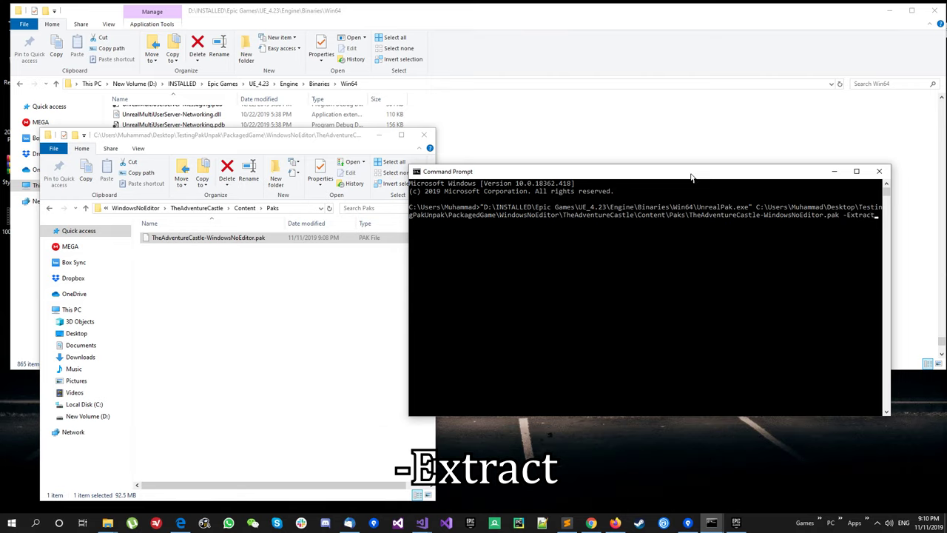
{"action": "left_click", "coordinate": [306, 313]}
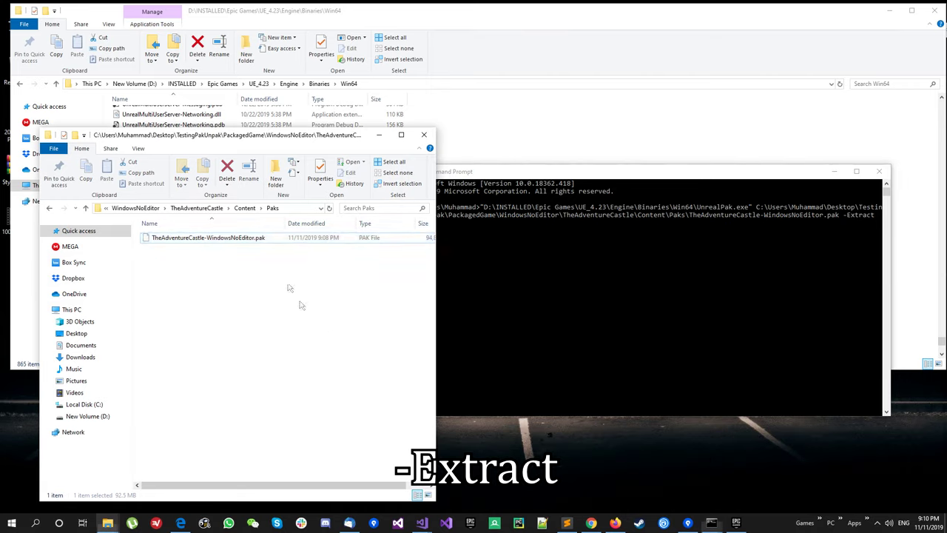
Create a new ExtractedData folder in PackagedGame
{"action": "left_click", "coordinate": [193, 208]}
{"action": "left_click", "coordinate": [187, 208]}
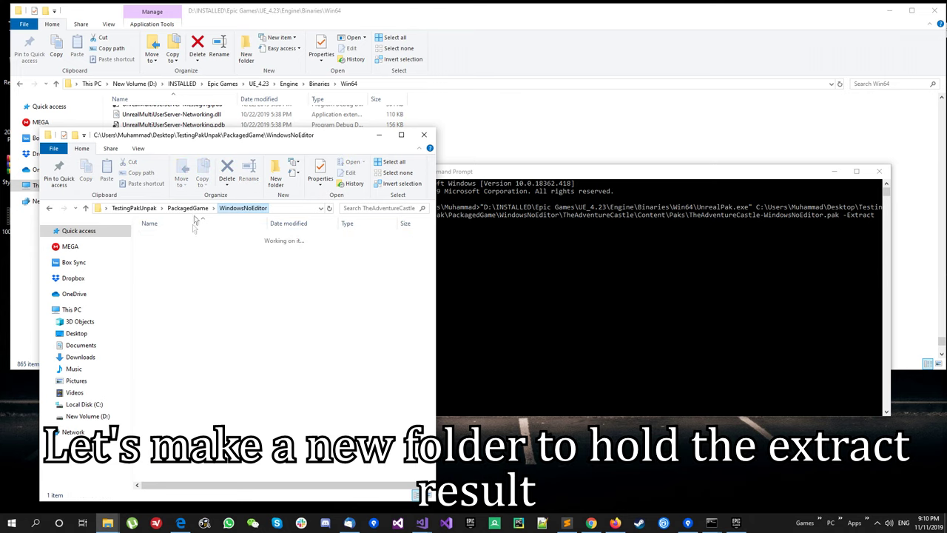
{"action": "left_click", "coordinate": [185, 208]}
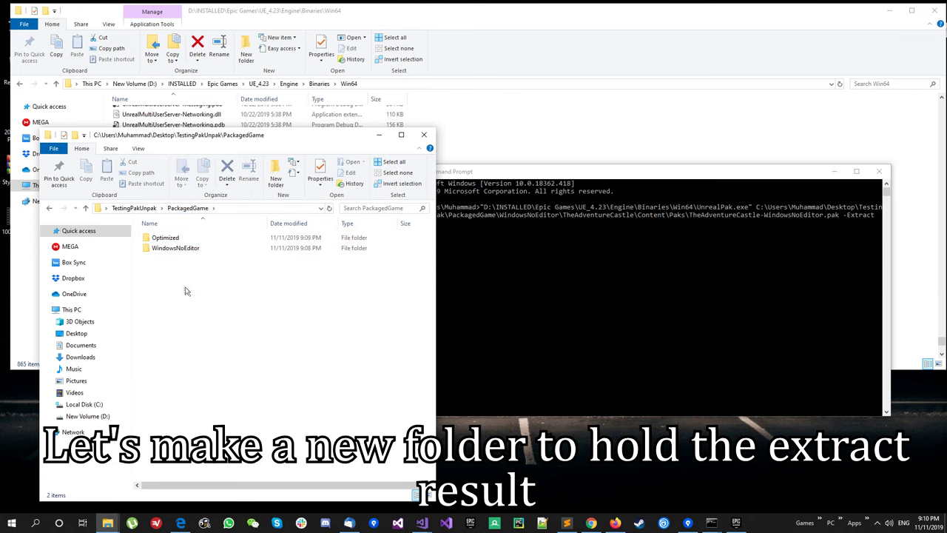
{"action": "right_click", "coordinate": [186, 298]}
{"action": "mouse_move", "coordinate": [285, 453]}
{"action": "left_click", "coordinate": [322, 324]}
{"action": "type", "text": "xtra"}
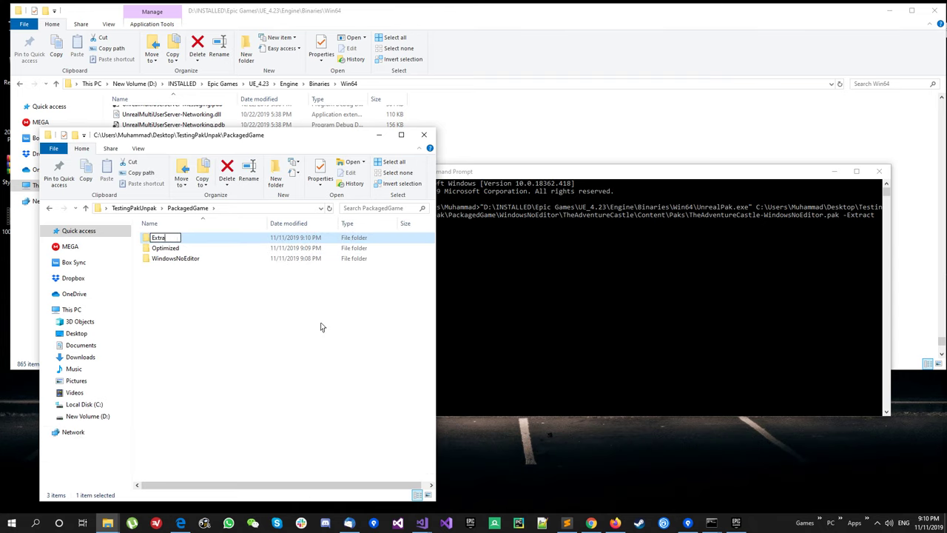
{"action": "type", "text": "ctedData"}
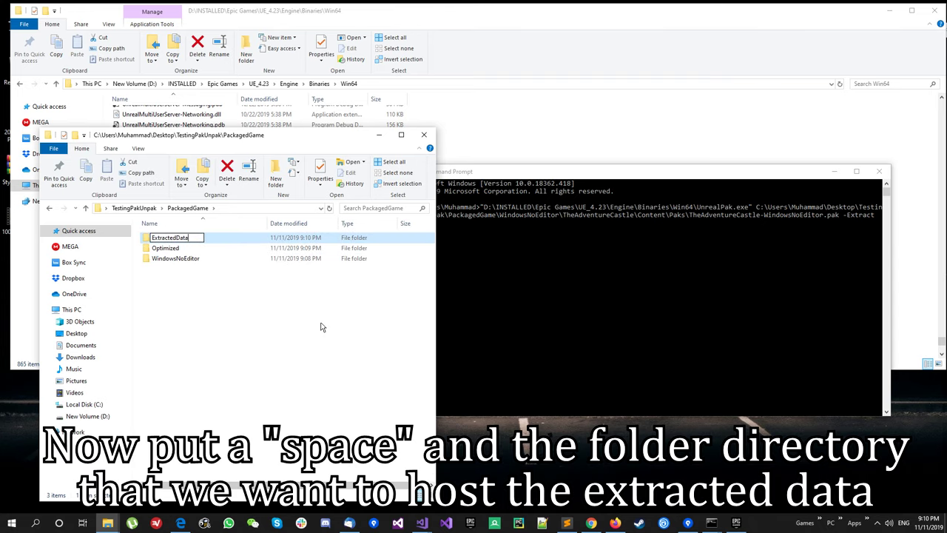
{"action": "key", "text": "Return"}
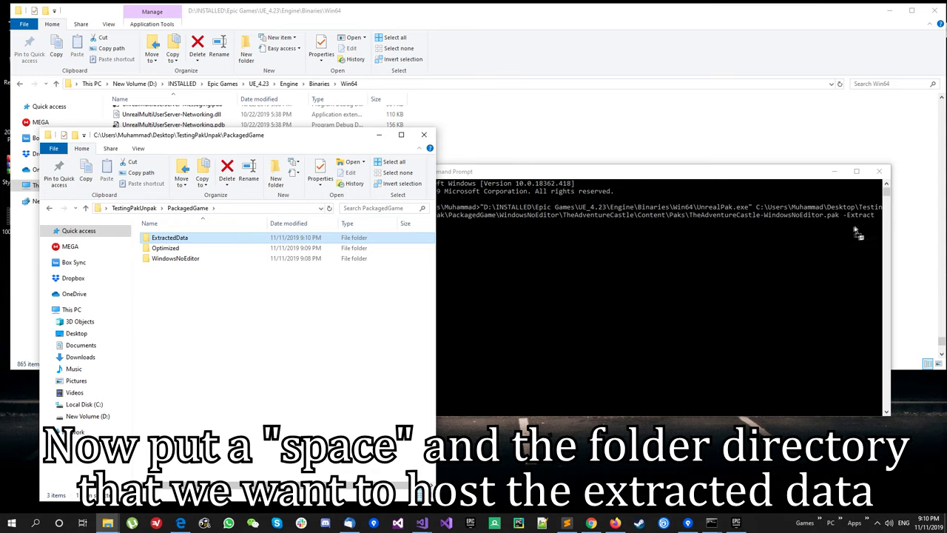
Add the ExtractedData path to the UnrealPak command and run the extraction
{"action": "left_click", "coordinate": [649, 175]}
{"action": "left_click", "coordinate": [256, 151]}
{"action": "double_click", "coordinate": [206, 237]}
{"action": "left_click", "coordinate": [462, 174]}
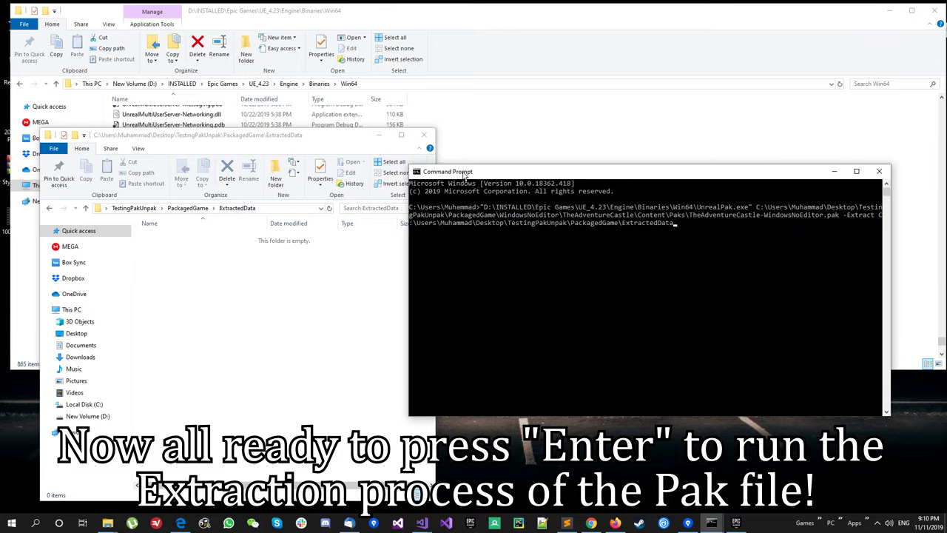
{"action": "key", "text": "Return"}
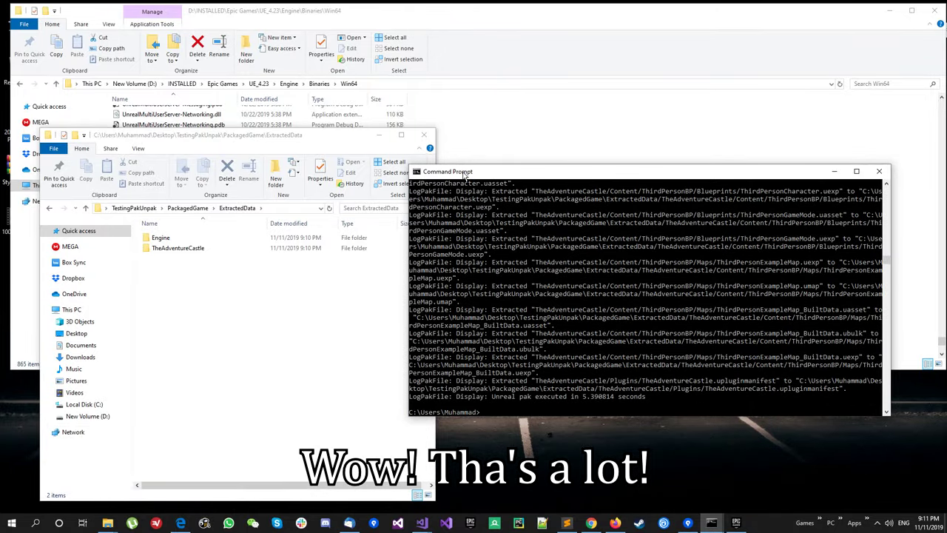
Browse the extracted Engine (Config, Content, Plugins) and TheAdventureCastle Content folders
{"action": "left_click", "coordinate": [169, 266]}
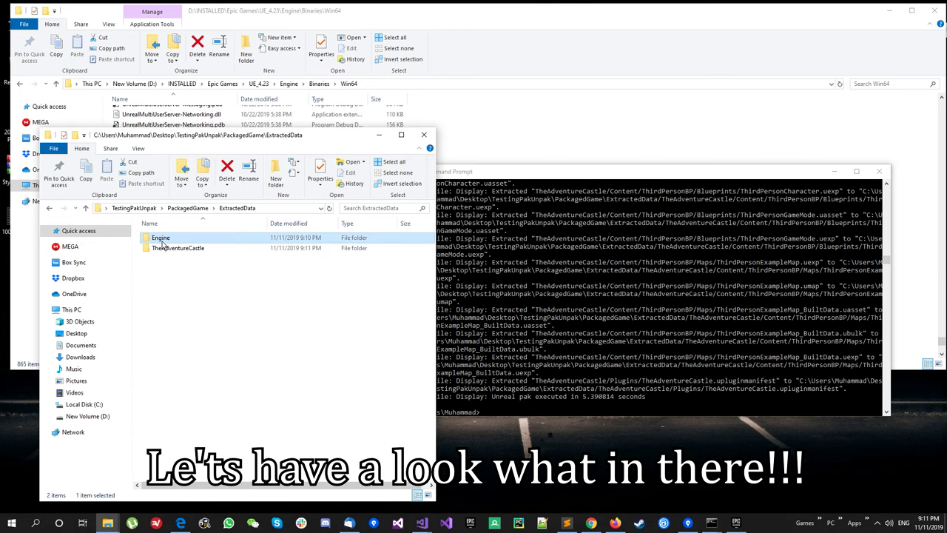
{"action": "double_click", "coordinate": [161, 238]}
{"action": "double_click", "coordinate": [161, 238]}
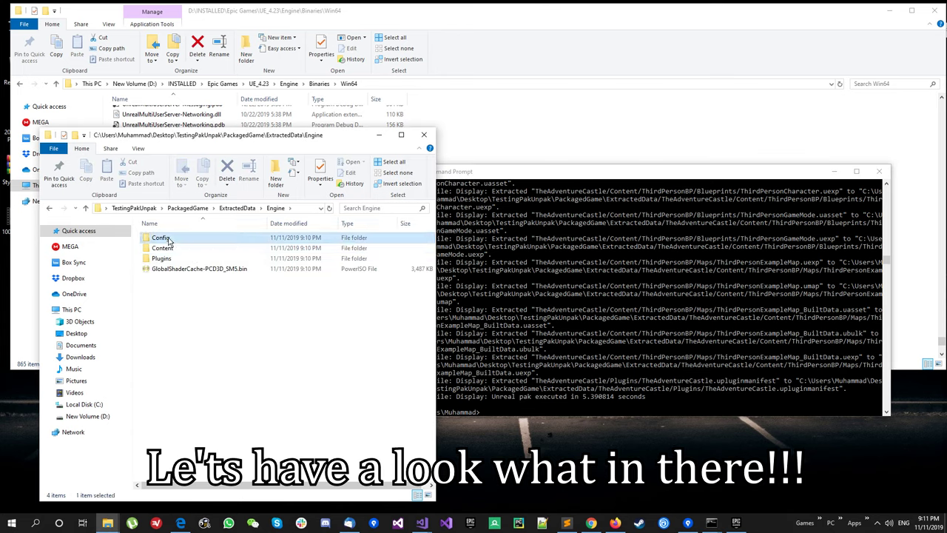
{"action": "key", "text": "alt+Left"}
{"action": "double_click", "coordinate": [162, 249]}
{"action": "key", "text": "alt+Left"}
{"action": "double_click", "coordinate": [193, 259]}
{"action": "key", "text": "alt+Left"}
{"action": "key", "text": "alt+Left"}
{"action": "double_click", "coordinate": [170, 247]}
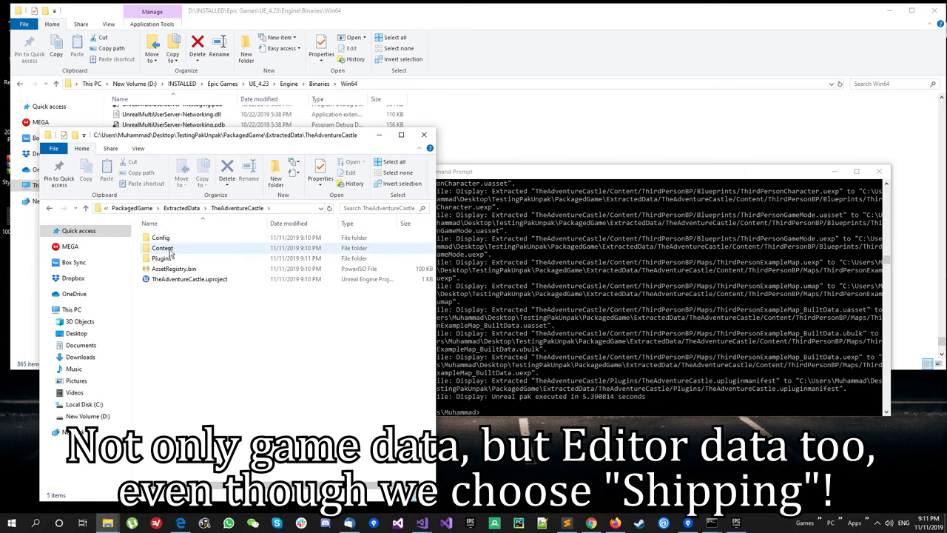
{"action": "double_click", "coordinate": [165, 248]}
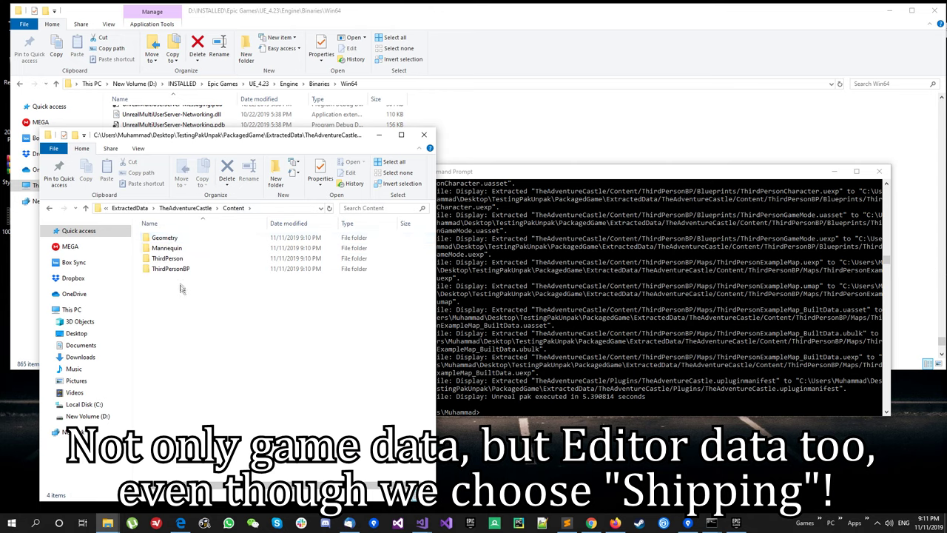
{"action": "double_click", "coordinate": [176, 240]}
{"action": "key", "text": "BackSpace"}
{"action": "key", "text": "BackSpace"}
{"action": "key", "text": "BackSpace"}
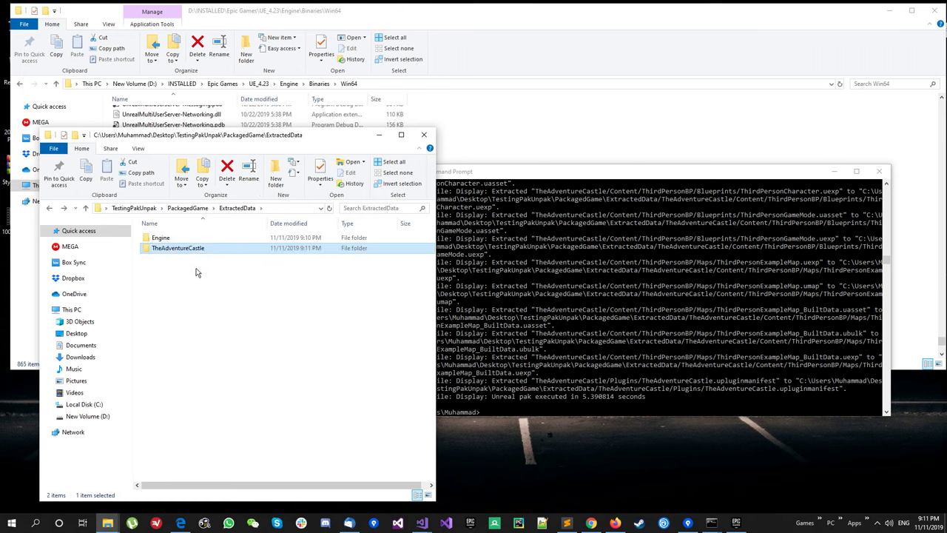
Glance at Engine and WindowsNoEditor, then return to PackagedGame and select ExtractedData
{"action": "double_click", "coordinate": [185, 241]}
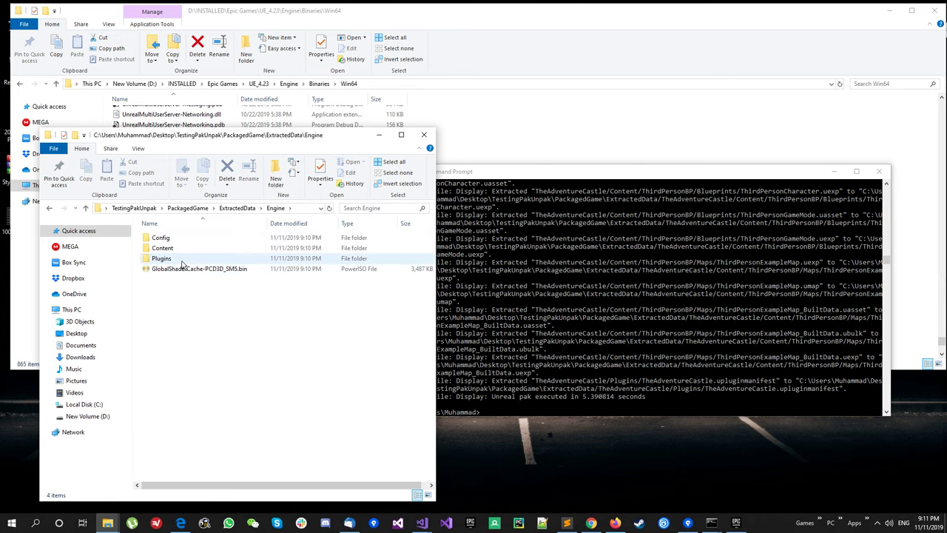
{"action": "key", "text": "BackSpace"}
{"action": "key", "text": "BackSpace"}
{"action": "double_click", "coordinate": [175, 258]}
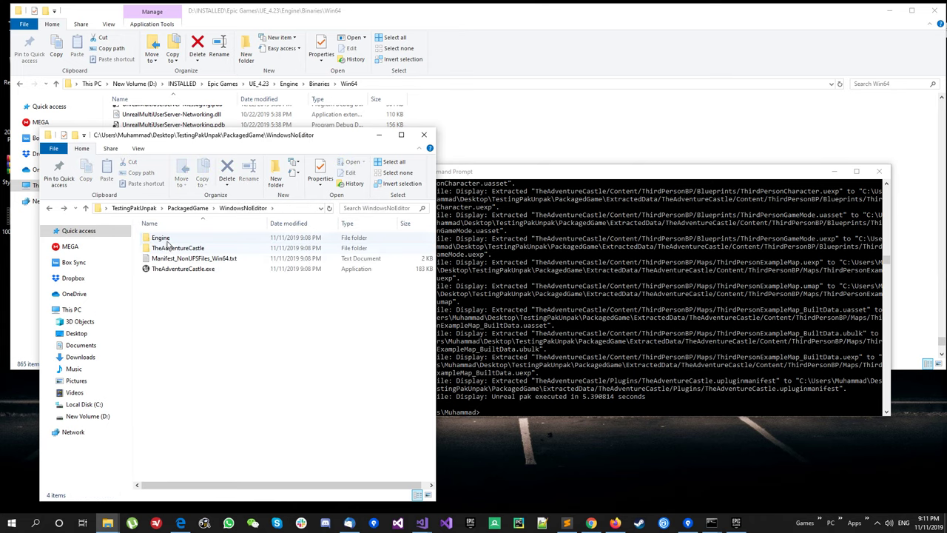
{"action": "left_click", "coordinate": [188, 208]}
{"action": "left_click", "coordinate": [156, 209]}
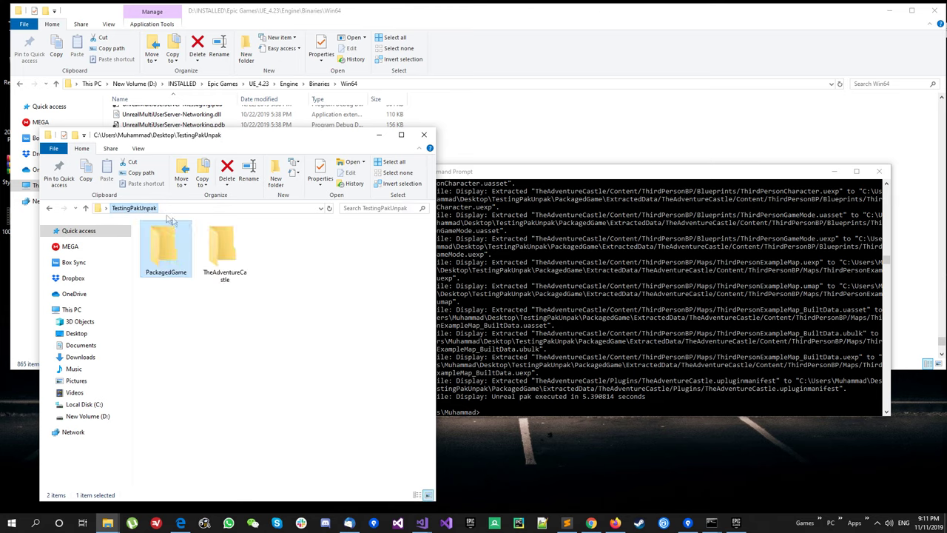
{"action": "double_click", "coordinate": [171, 253]}
{"action": "left_click", "coordinate": [179, 241]}
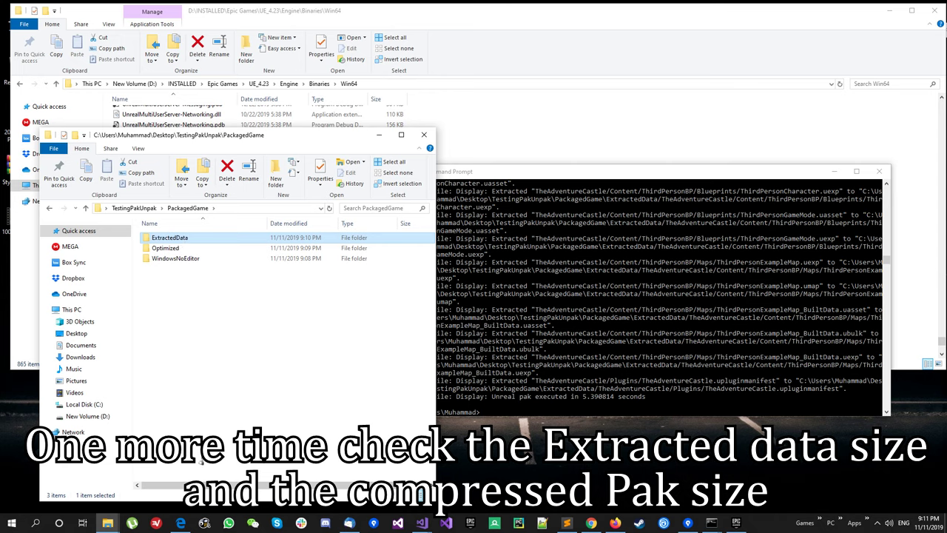
{"action": "right_click", "coordinate": [178, 237]}
{"action": "left_click", "coordinate": [215, 441]}
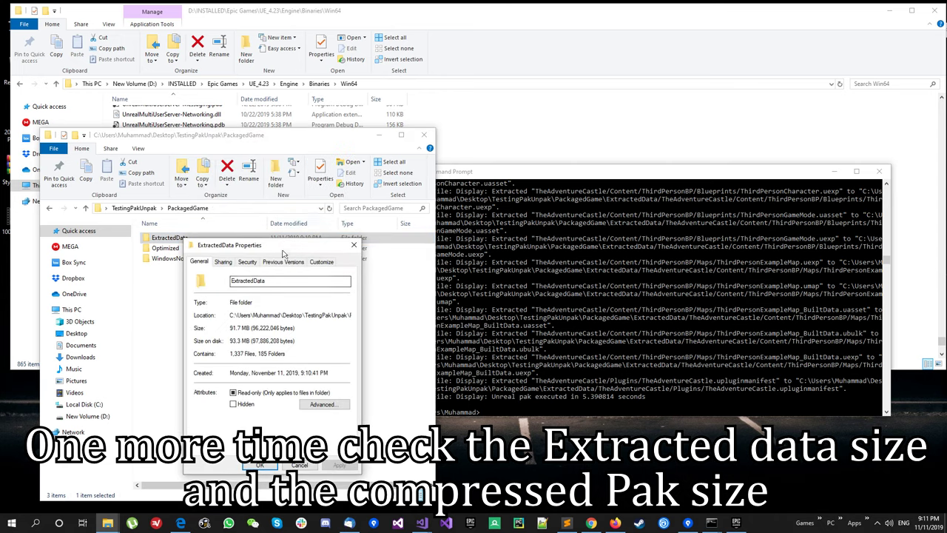
{"action": "left_click", "coordinate": [354, 243]}
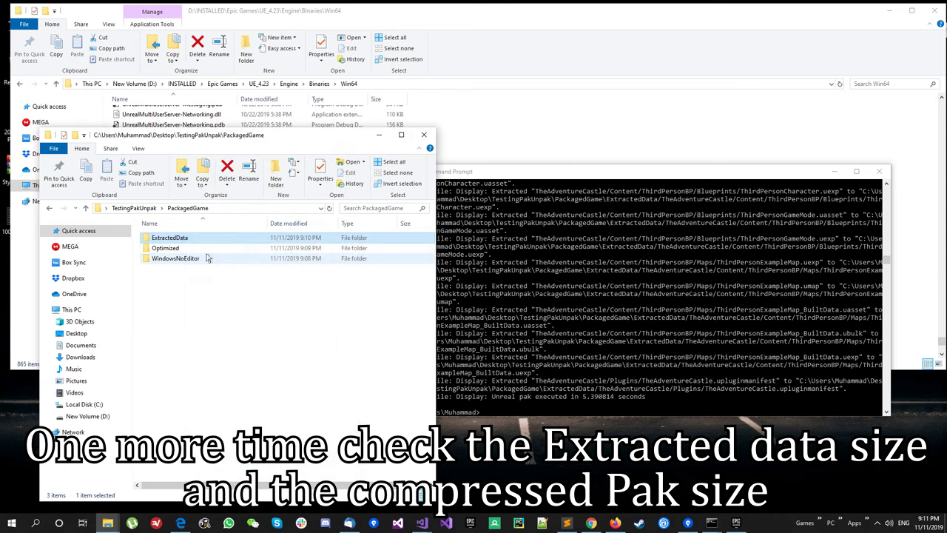
{"action": "double_click", "coordinate": [181, 258]}
{"action": "double_click", "coordinate": [174, 249]}
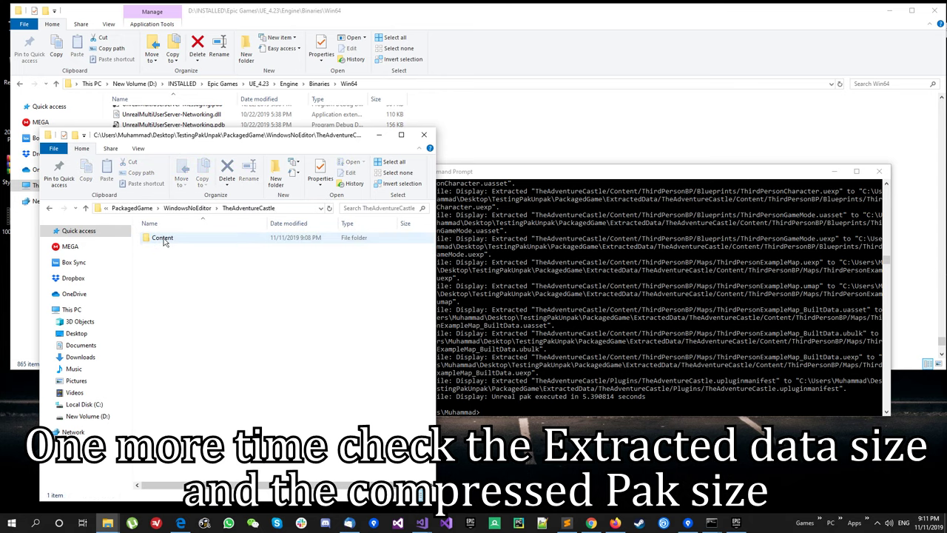
{"action": "double_click", "coordinate": [161, 237]}
{"action": "double_click", "coordinate": [165, 239]}
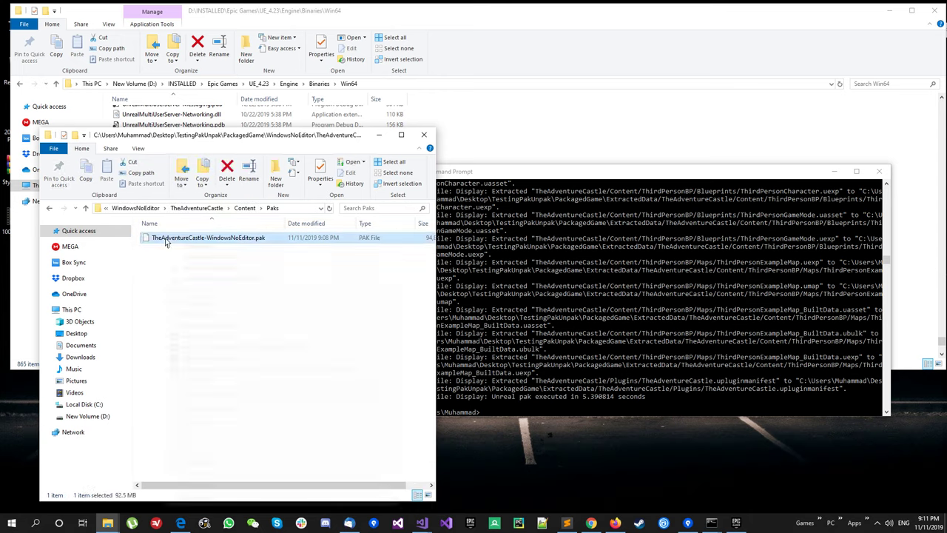
{"action": "right_click", "coordinate": [167, 242]}
{"action": "left_click", "coordinate": [190, 497]}
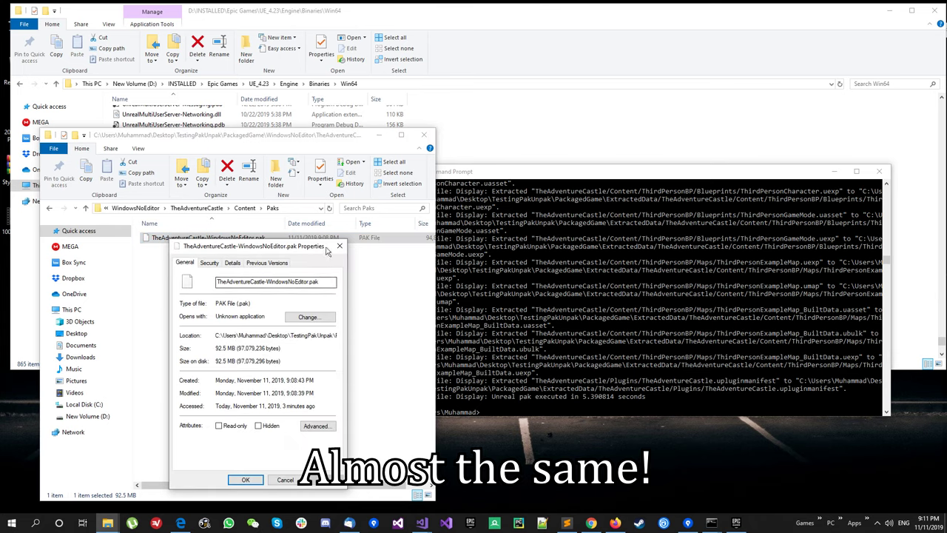
{"action": "left_click", "coordinate": [339, 245]}
{"action": "left_click", "coordinate": [203, 208]}
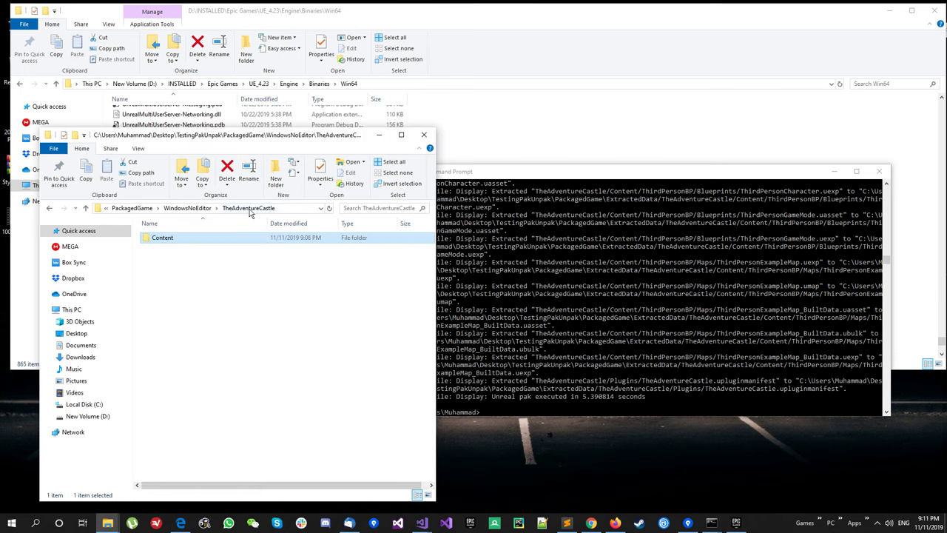
{"action": "left_click", "coordinate": [205, 210]}
{"action": "left_click", "coordinate": [198, 209]}
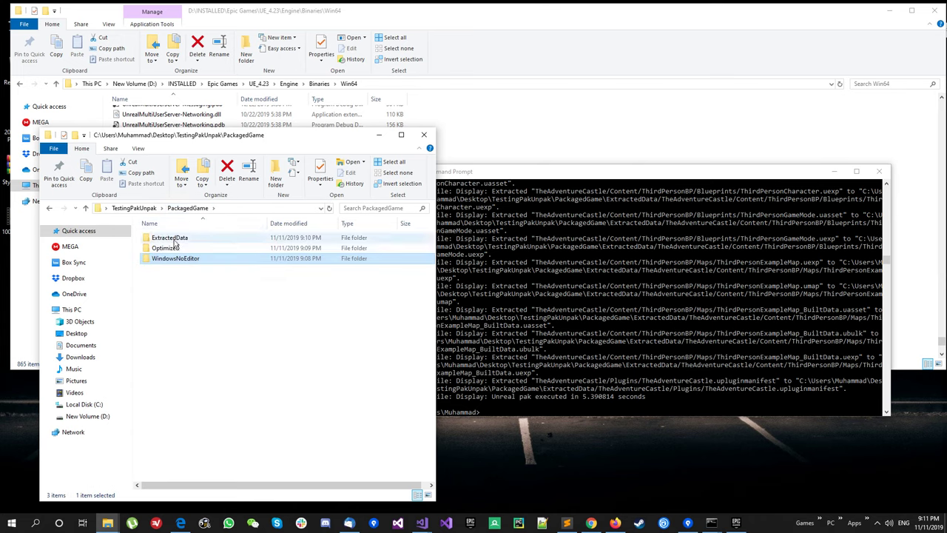
Browse into ExtractedData\Engine\Content\Slate
{"action": "left_click", "coordinate": [212, 240]}
{"action": "double_click", "coordinate": [192, 240]}
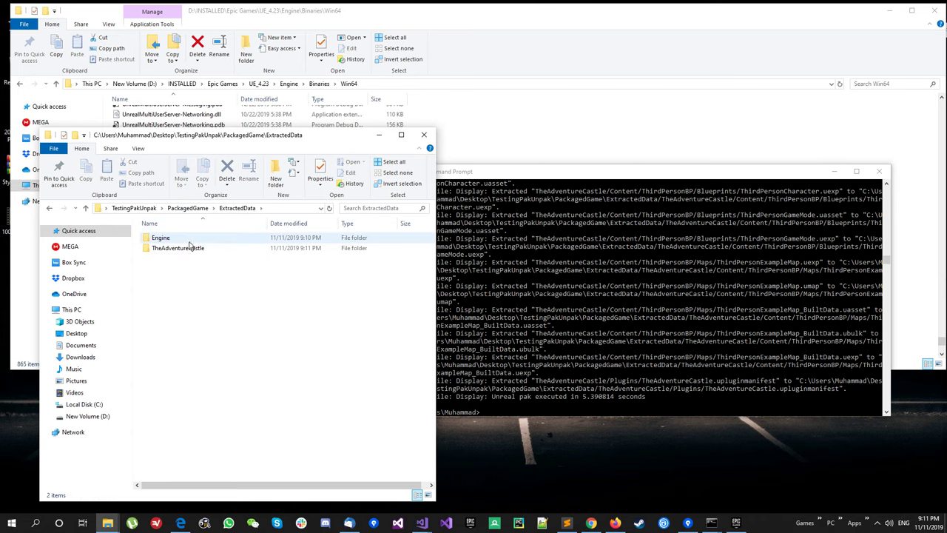
{"action": "double_click", "coordinate": [182, 238]}
{"action": "double_click", "coordinate": [183, 249]}
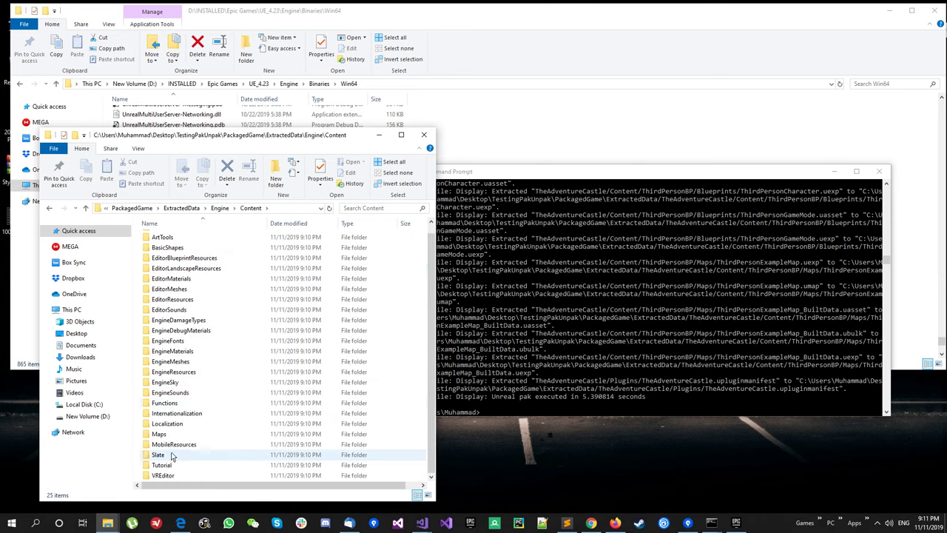
{"action": "double_click", "coordinate": [158, 454]}
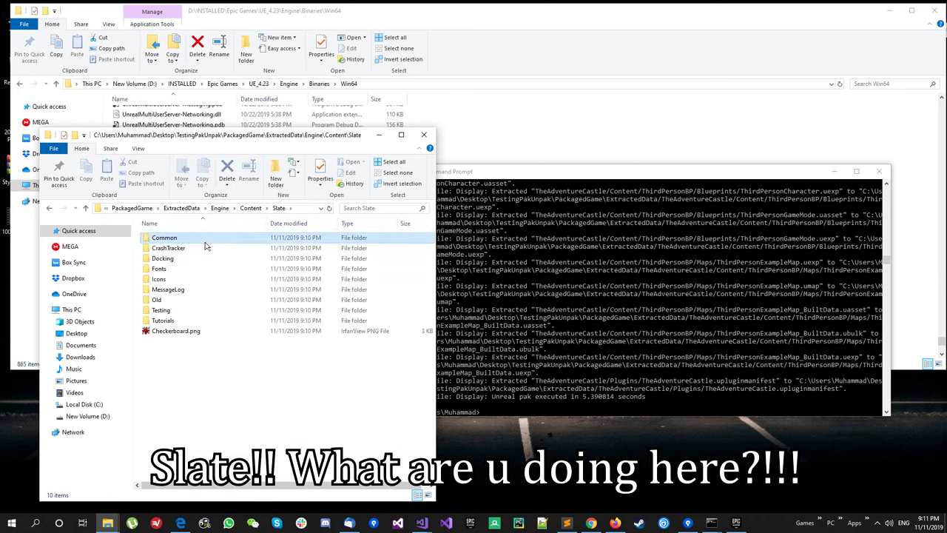
Inspect Slate's Common, CrashTracker, Icons, MessageLog and Old subfolders
{"action": "double_click", "coordinate": [206, 243]}
{"action": "key", "text": "BackSpace"}
{"action": "double_click", "coordinate": [222, 250]}
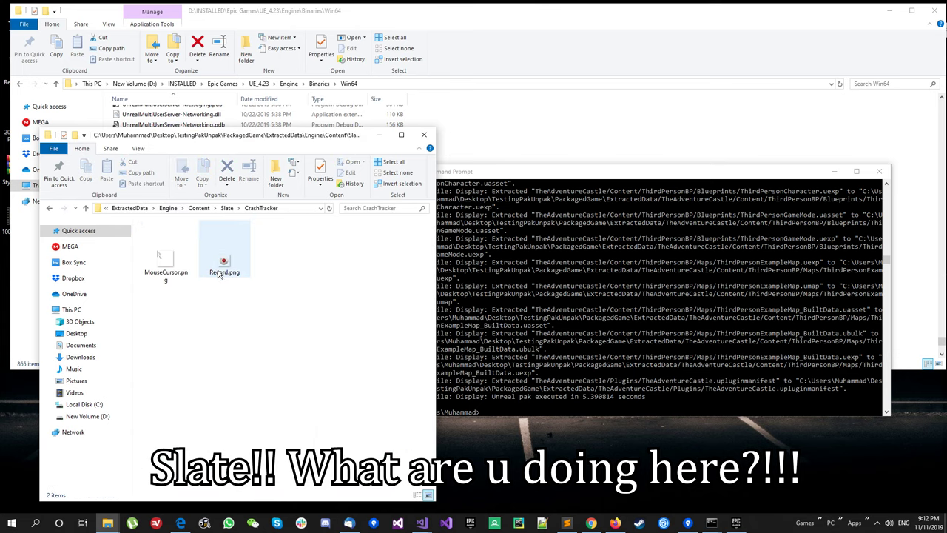
{"action": "key", "text": "BackSpace"}
{"action": "double_click", "coordinate": [198, 280]}
{"action": "scroll", "coordinate": [204, 283], "scroll_direction": "down", "scroll_amount": 3}
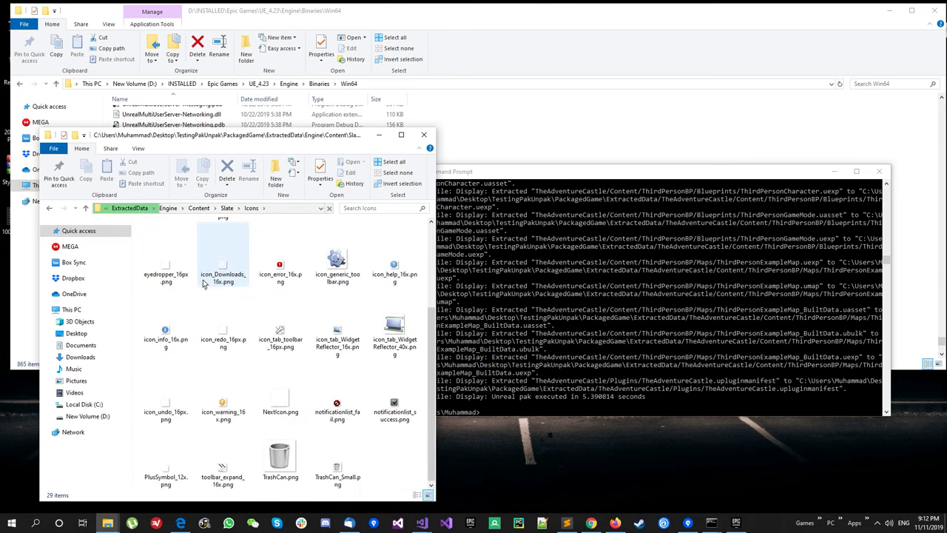
{"action": "key", "text": "BackSpace"}
{"action": "double_click", "coordinate": [169, 294]}
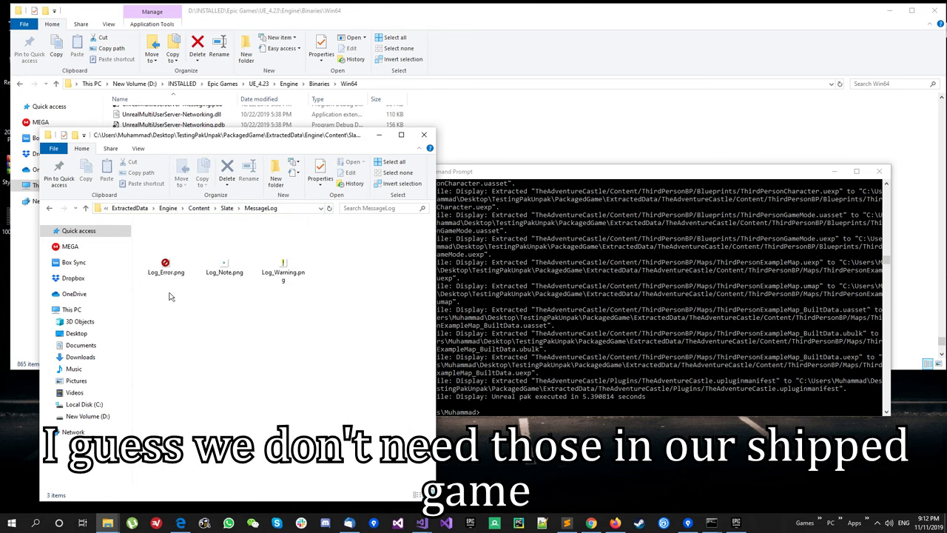
{"action": "key", "text": "BackSpace"}
{"action": "double_click", "coordinate": [186, 304]}
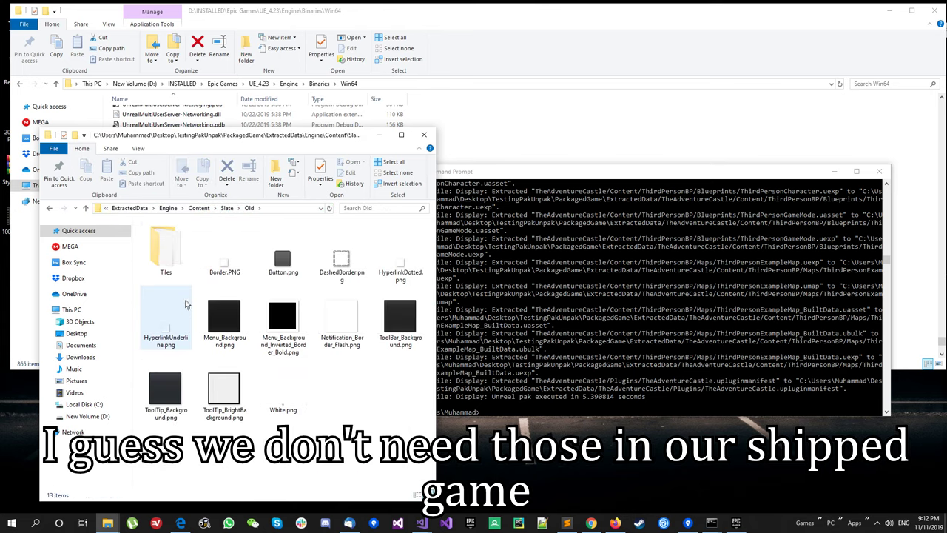
{"action": "key", "text": "BackSpace"}
Inspect the Testing, Tutorials and Docking subfolders, then return to Content and bring up Slate's context menu
{"action": "double_click", "coordinate": [171, 312]}
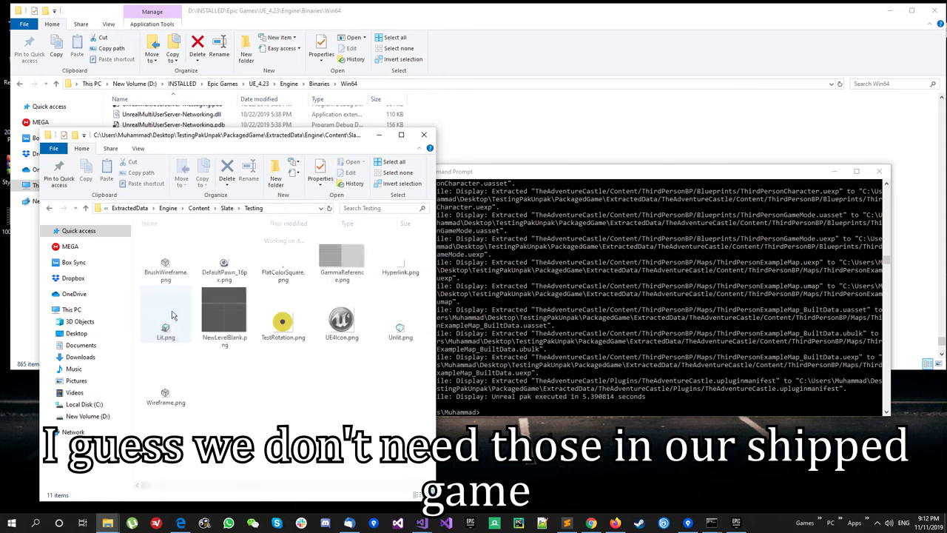
{"action": "key", "text": "BackSpace"}
{"action": "double_click", "coordinate": [172, 320]}
{"action": "key", "text": "BackSpace"}
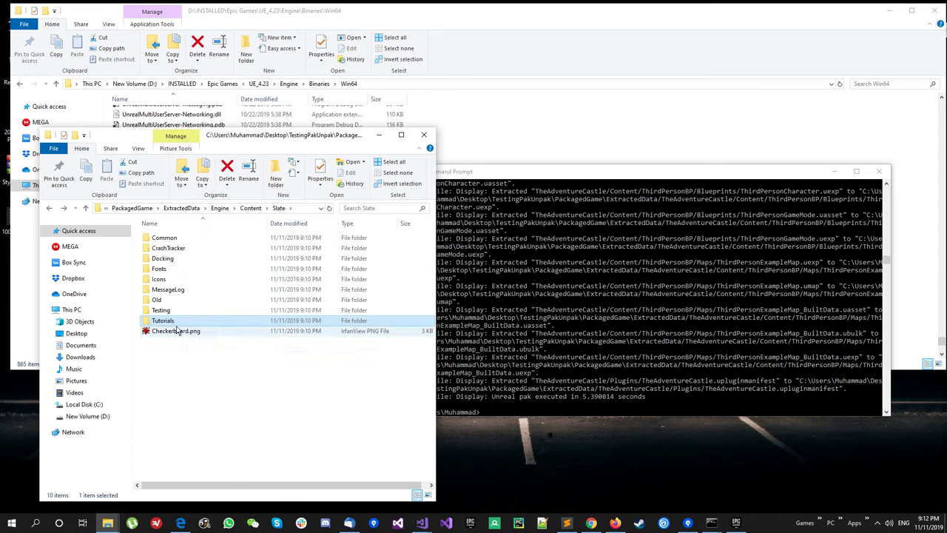
{"action": "double_click", "coordinate": [169, 259]}
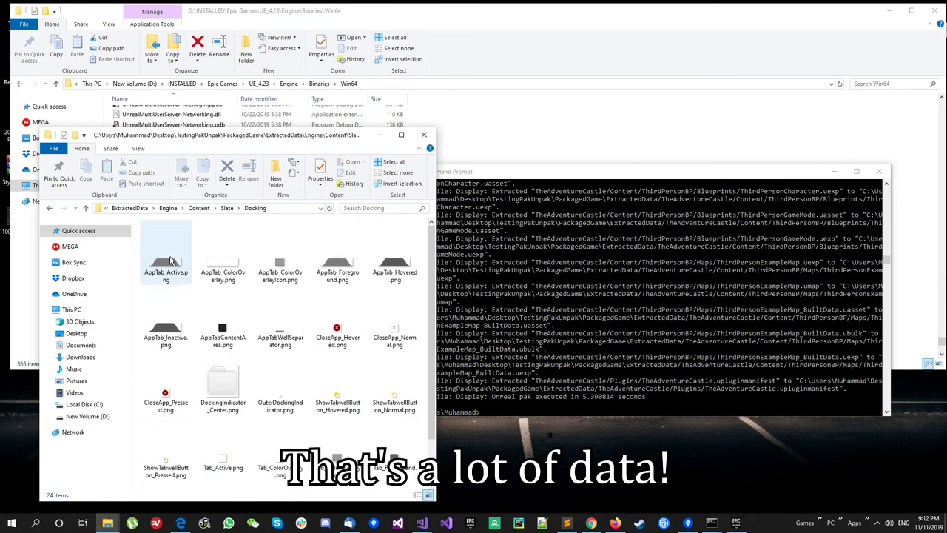
{"action": "key", "text": "BackSpace"}
{"action": "key", "text": "BackSpace"}
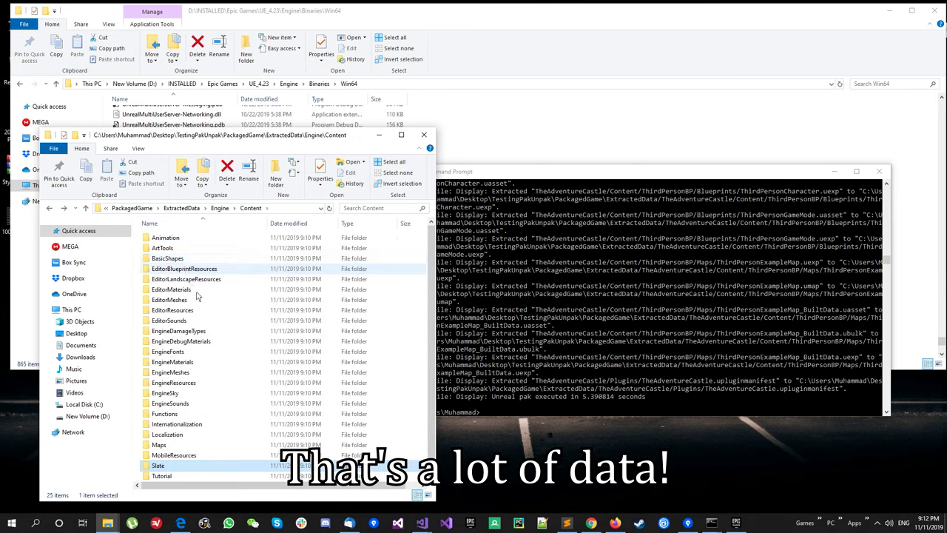
{"action": "scroll", "coordinate": [186, 448], "scroll_direction": "down", "scroll_amount": 1}
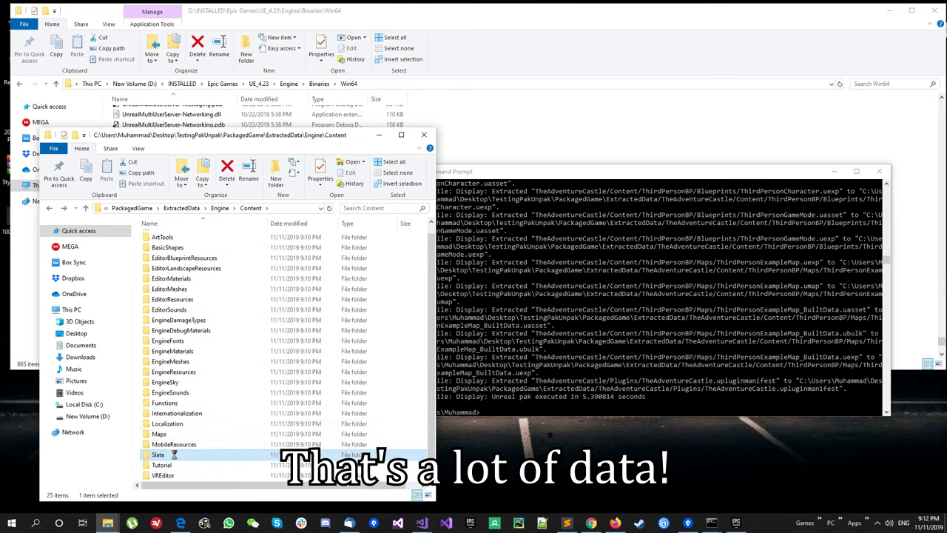
{"action": "right_click", "coordinate": [175, 454]}
Delete the Slate and VREditor folders from Engine\Content, then go back up to ExtractedData
{"action": "left_click", "coordinate": [215, 422]}
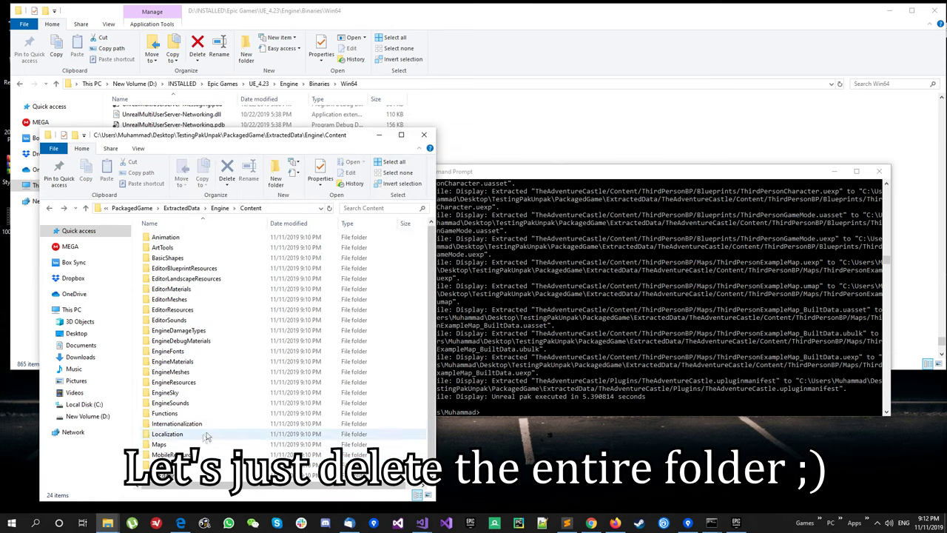
{"action": "double_click", "coordinate": [166, 480]}
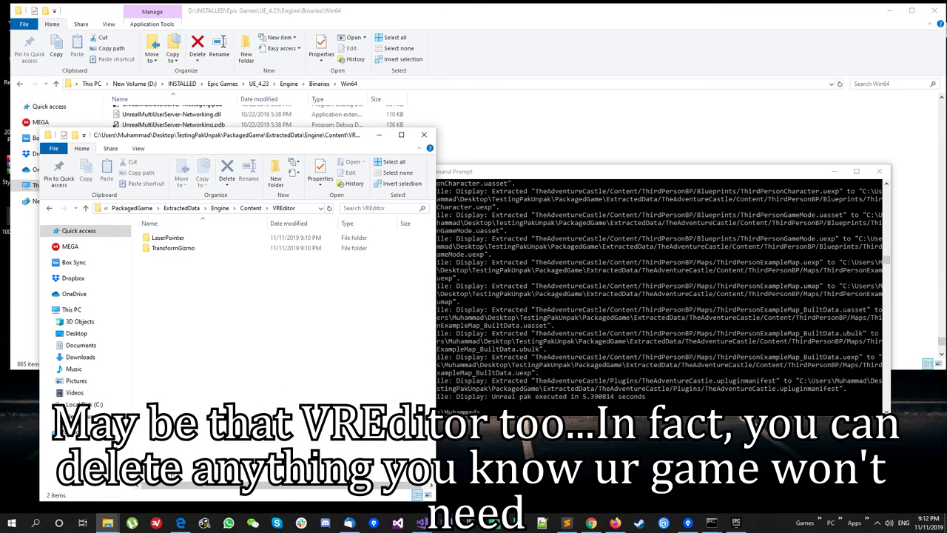
{"action": "key", "text": "BackSpace"}
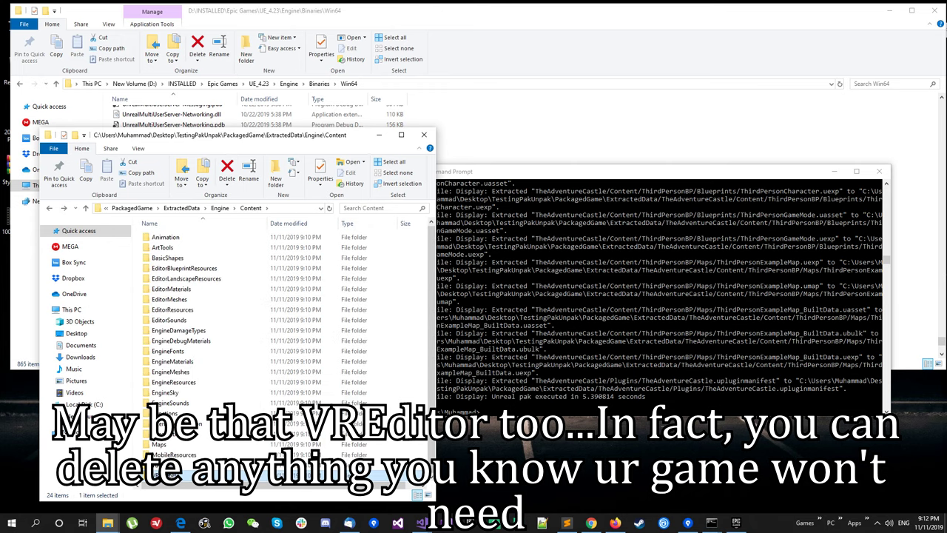
{"action": "right_click", "coordinate": [171, 474]}
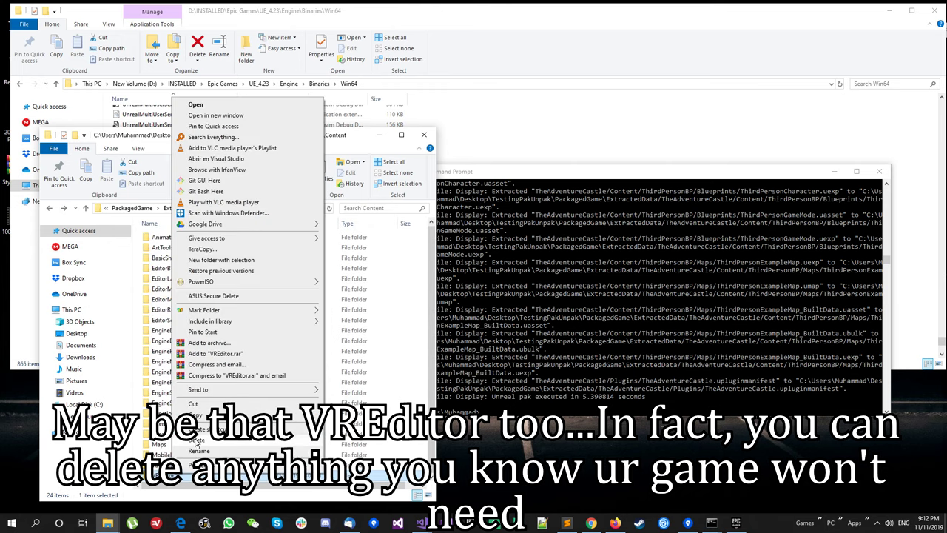
{"action": "left_click", "coordinate": [207, 436]}
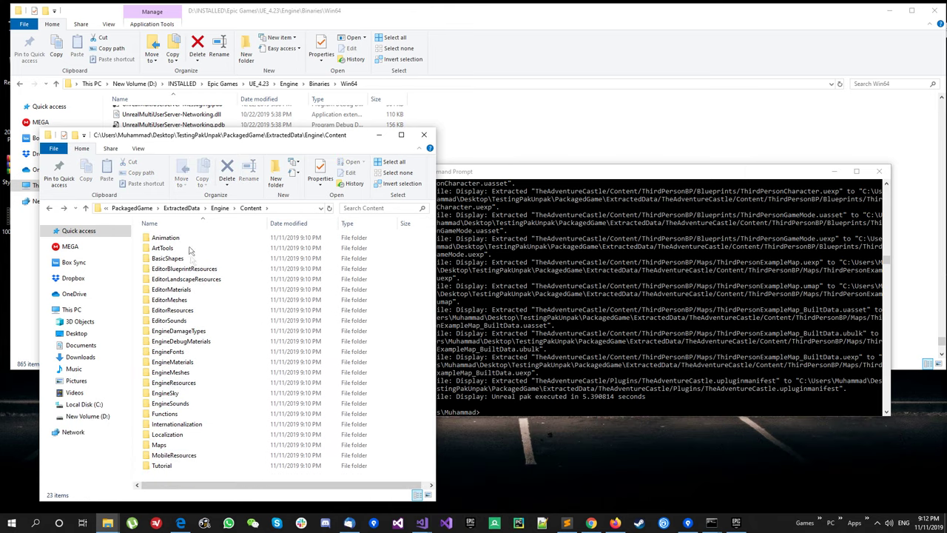
{"action": "left_click", "coordinate": [219, 208]}
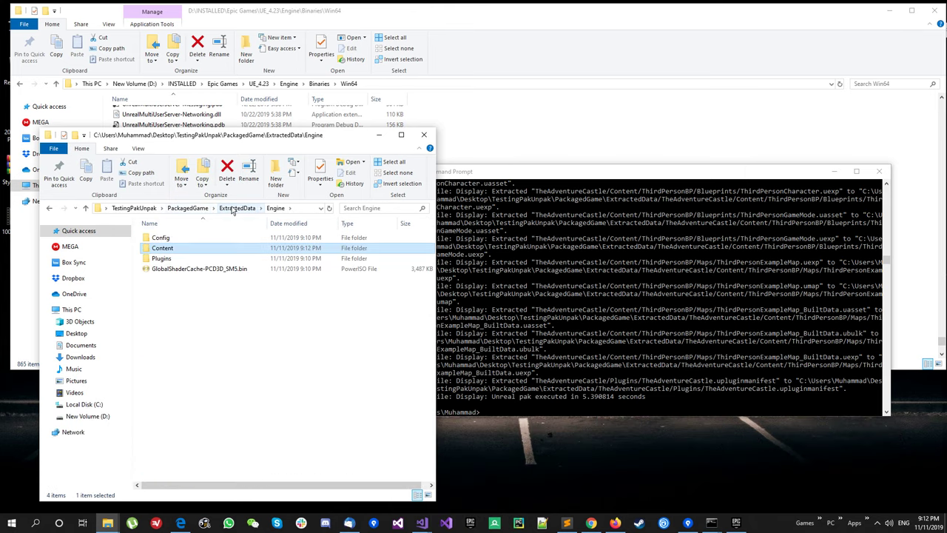
{"action": "left_click", "coordinate": [232, 209]}
Create a new text document named dataToPack.txt in the PackagedGame folder
{"action": "left_click", "coordinate": [191, 207]}
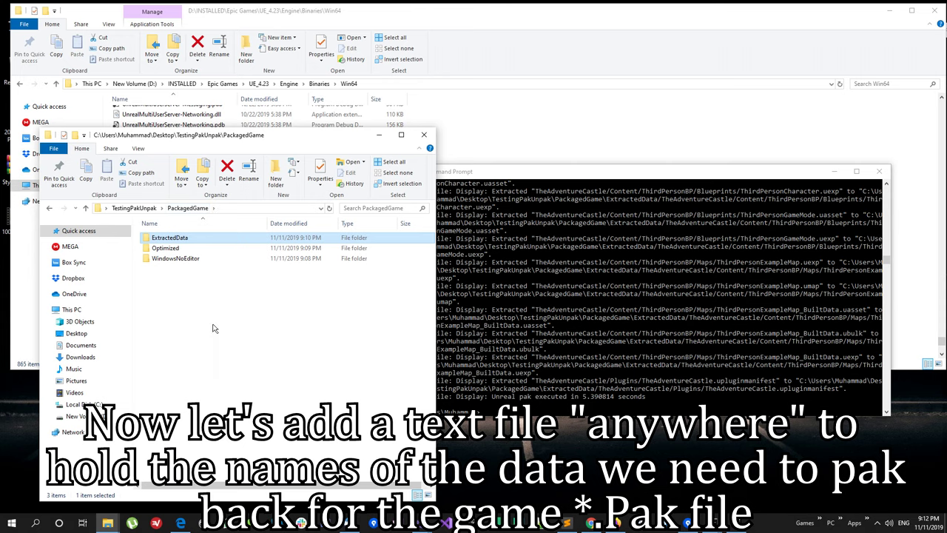
{"action": "left_click", "coordinate": [145, 212]}
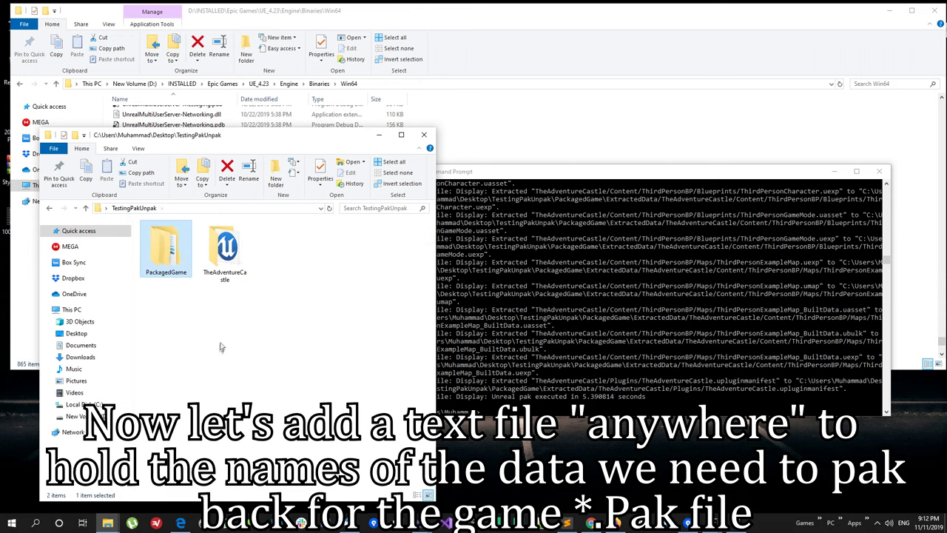
{"action": "key", "text": "alt+Left"}
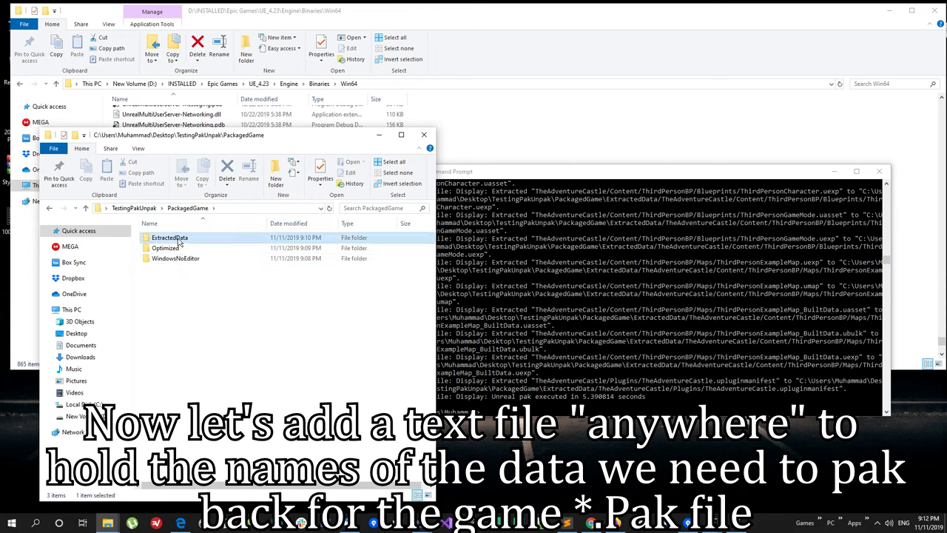
{"action": "right_click", "coordinate": [197, 320]}
{"action": "mouse_move", "coordinate": [249, 484]}
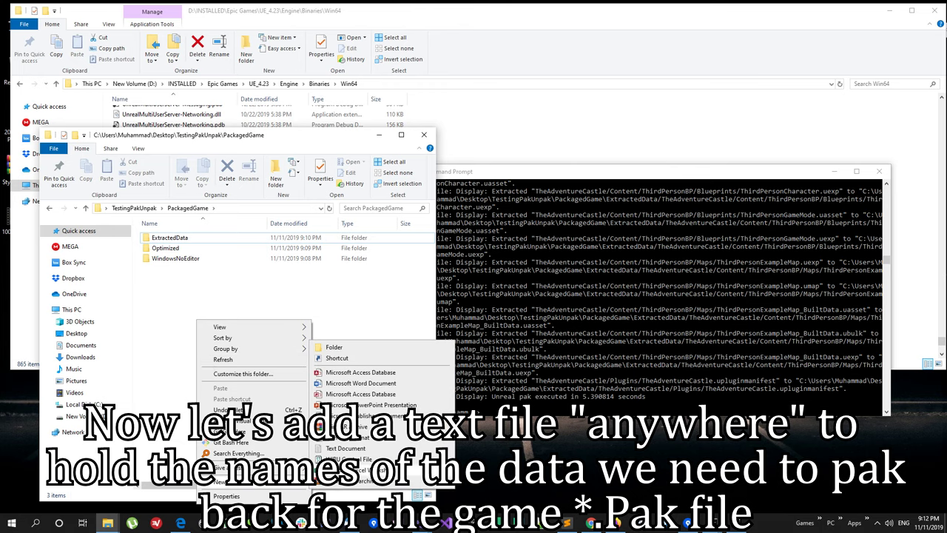
{"action": "left_click", "coordinate": [341, 450]}
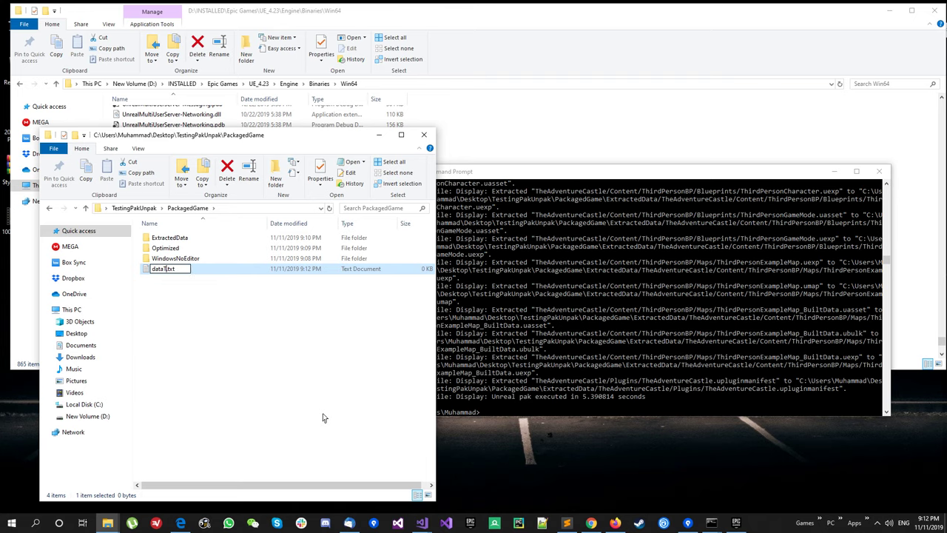
{"action": "type", "text": "ToPack"}
{"action": "key", "text": "Return"}
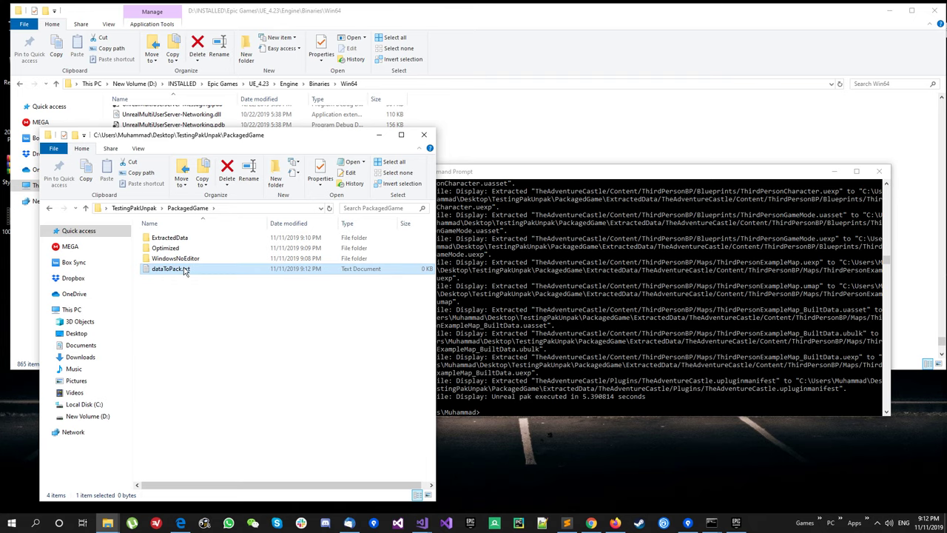
Open dataToPack.txt in Notepad and place it beside the PackagedGame window
{"action": "double_click", "coordinate": [184, 270]}
{"action": "mouse_move", "coordinate": [266, 98]}
{"action": "left_mouse_down"}
{"action": "mouse_move", "coordinate": [455, 104]}
{"action": "mouse_move", "coordinate": [276, 98]}
{"action": "mouse_move", "coordinate": [420, 92]}
{"action": "left_mouse_up"}
{"action": "left_click", "coordinate": [178, 244]}
Copy the extracted Engine folder's full path into dataToPack.txt
{"action": "double_click", "coordinate": [179, 239]}
{"action": "double_click", "coordinate": [181, 238]}
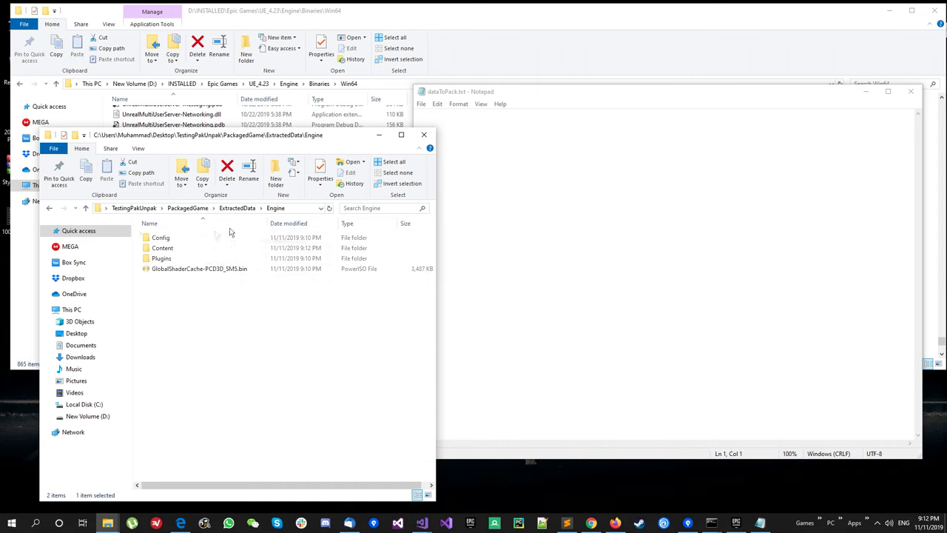
{"action": "left_click", "coordinate": [301, 209]}
{"action": "key", "text": "ctrl+c"}
{"action": "left_click", "coordinate": [550, 178]}
{"action": "key", "text": "ctrl+v"}
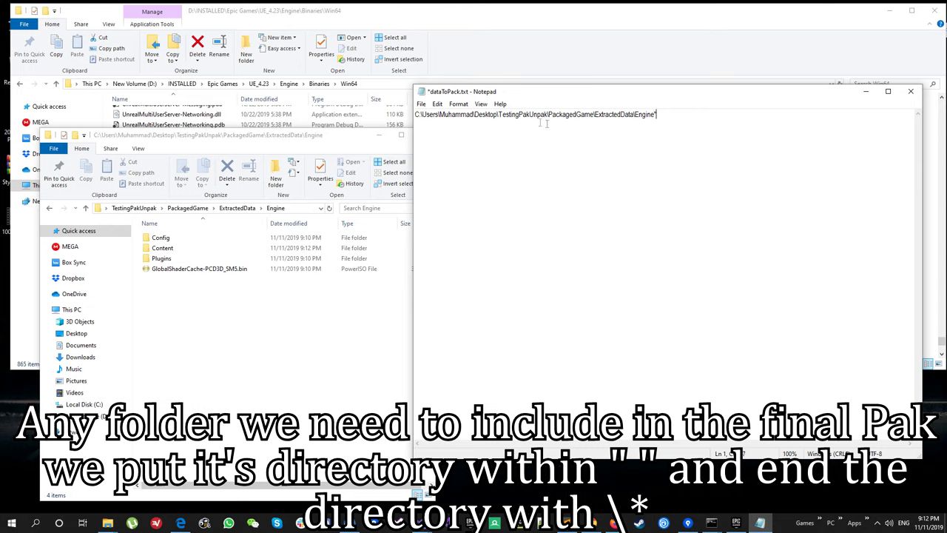
Wrap the Engine path in quotes with \* and add the mount point "../../../Engine/"
{"action": "type", "text": "\""}
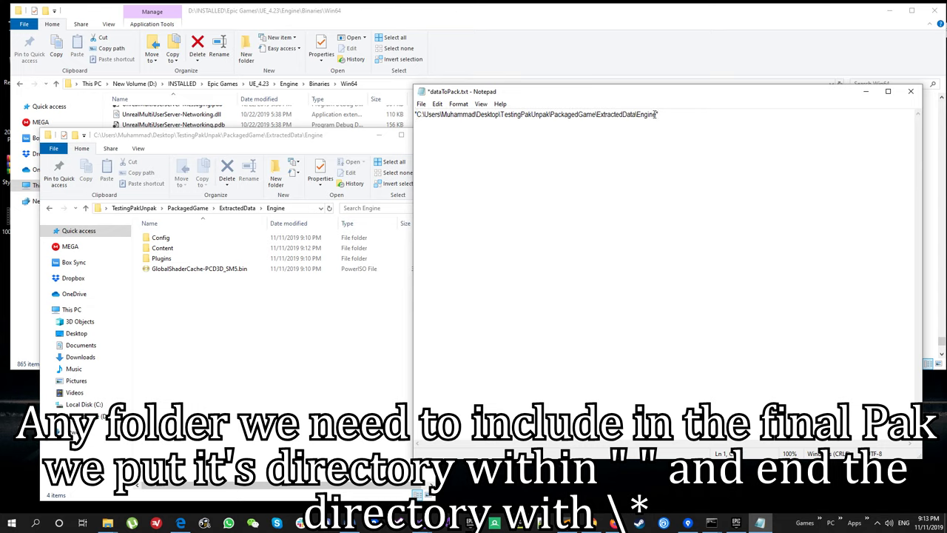
{"action": "scroll", "coordinate": [688, 132], "scroll_direction": "up", "scroll_amount": 1, "text": "ctrl"}
{"action": "scroll", "coordinate": [685, 133], "scroll_direction": "up", "scroll_amount": 2, "text": "ctrl"}
{"action": "scroll", "coordinate": [682, 134], "scroll_direction": "up", "scroll_amount": 1, "text": "ctrl"}
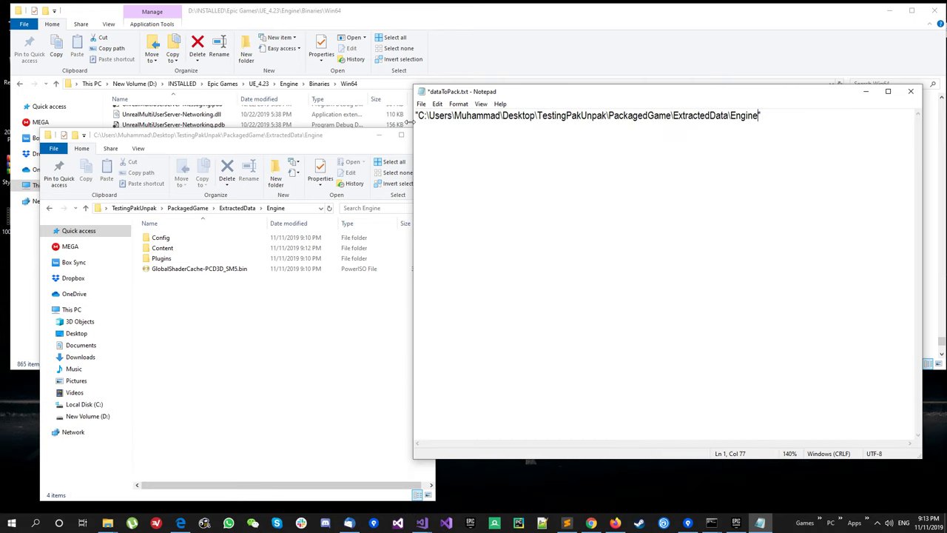
{"action": "left_click_drag", "start_coordinate": [413, 121], "coordinate": [256, 124]}
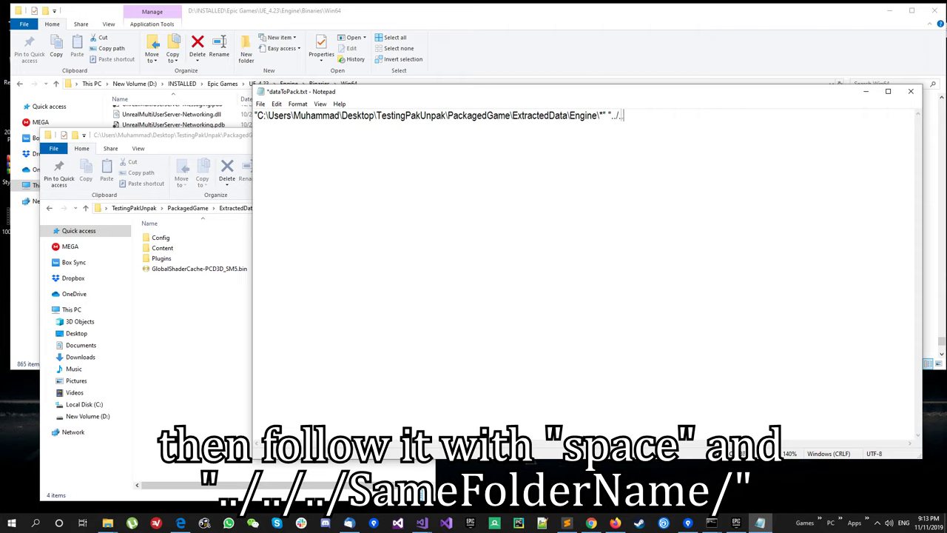
{"action": "type", "text": "\\*\" \"../../../En"}
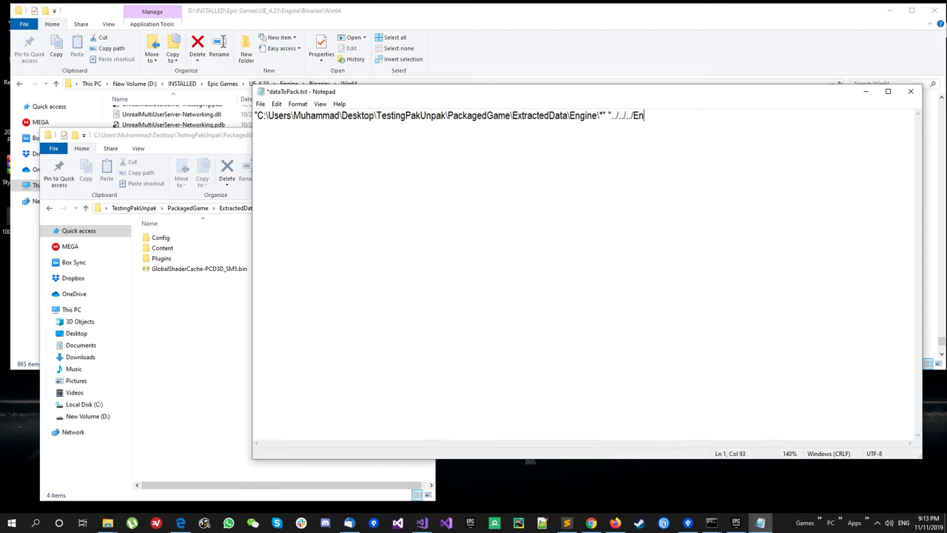
{"action": "type", "text": "gine"}
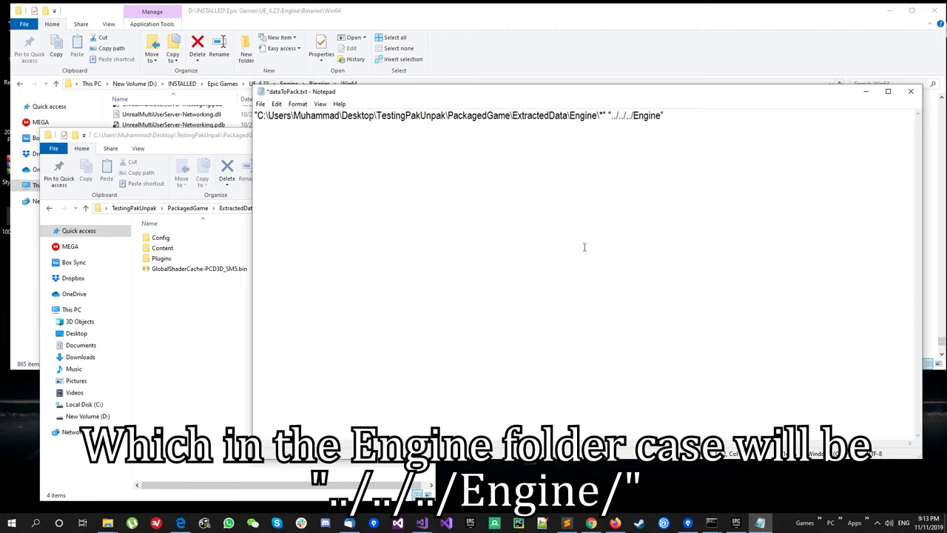
{"action": "left_click", "coordinate": [662, 116]}
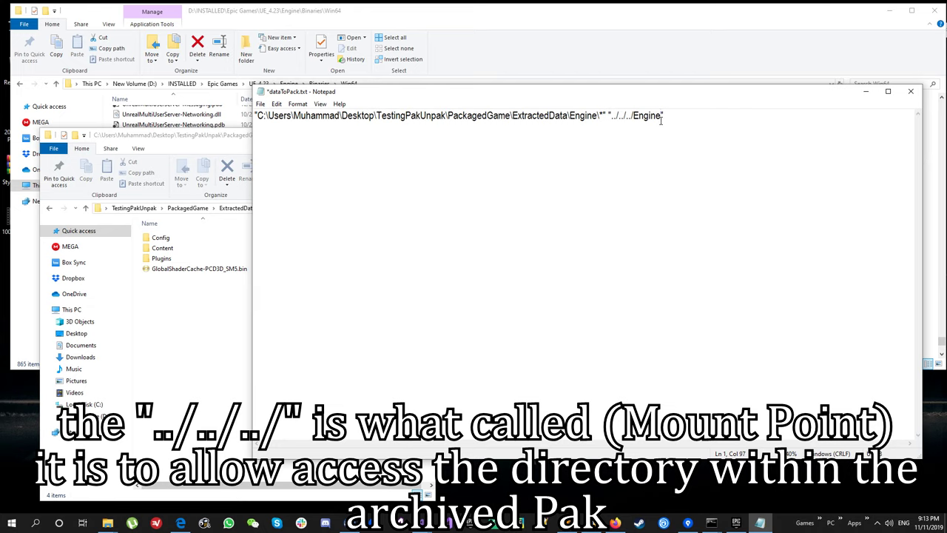
Open ExtractedData\TheAdventureCastle and reveal its full path in the address bar
{"action": "left_click", "coordinate": [208, 263]}
{"action": "left_click", "coordinate": [244, 207]}
{"action": "double_click", "coordinate": [172, 250]}
{"action": "left_click", "coordinate": [284, 208]}
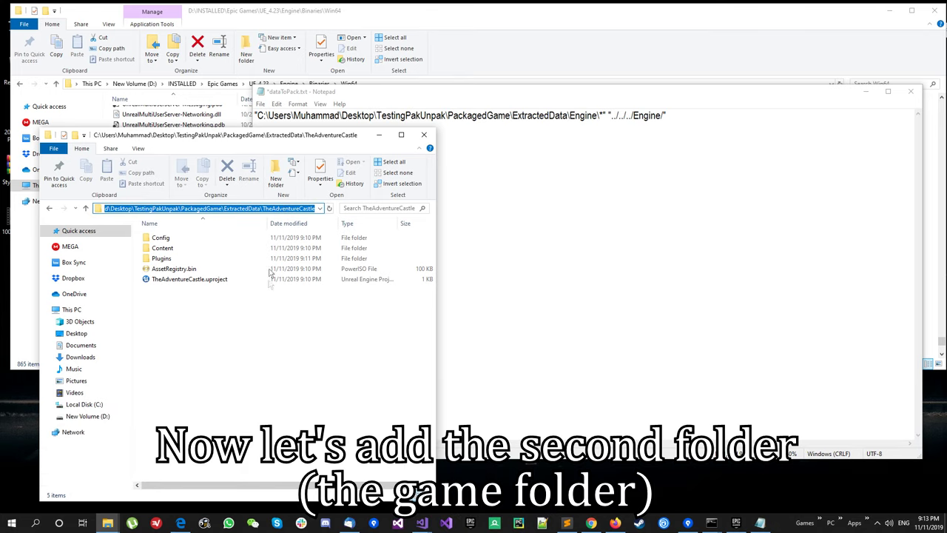
Paste the quoted TheAdventureCastle folder path on line 2 of dataToPack.txt
{"action": "left_click", "coordinate": [242, 230]}
{"action": "left_click", "coordinate": [181, 208]}
{"action": "left_click", "coordinate": [539, 192]}
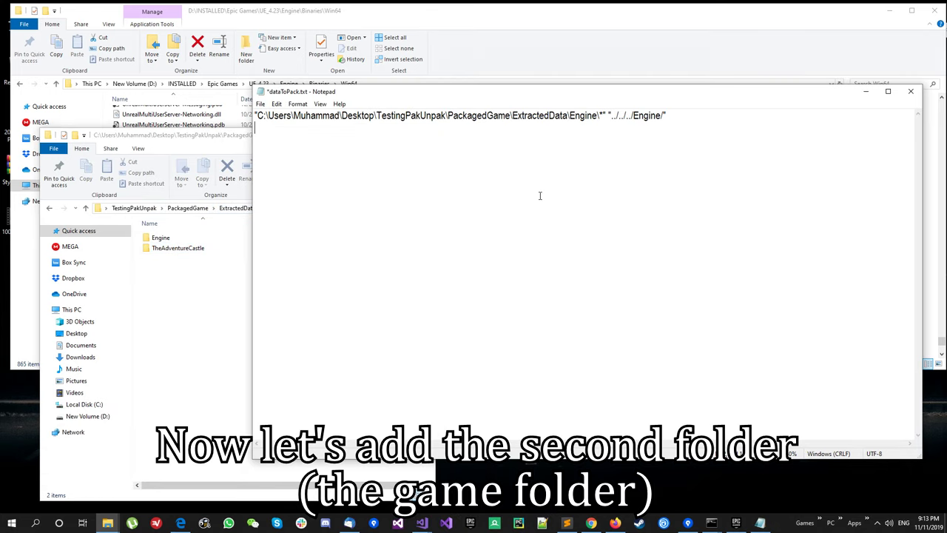
{"action": "key", "text": "ctrl+v"}
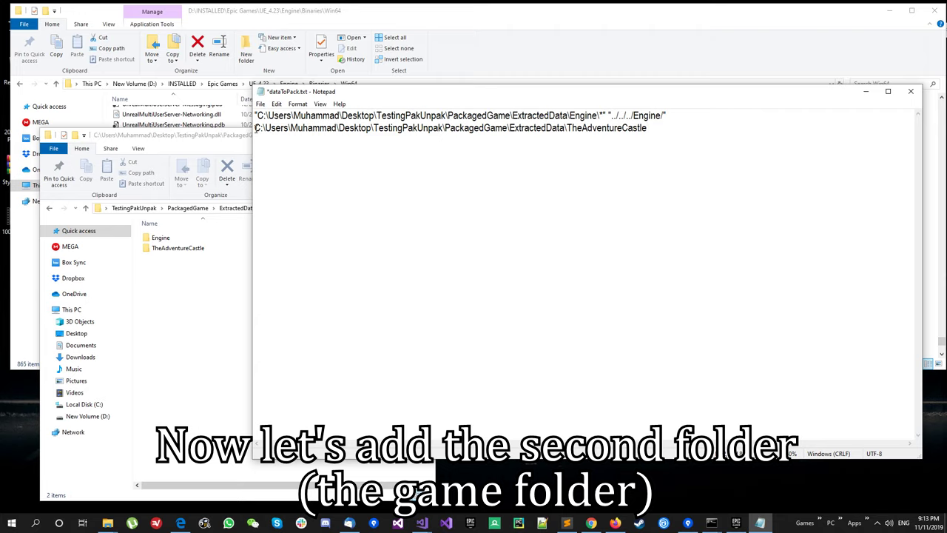
{"action": "type", "text": "\""}
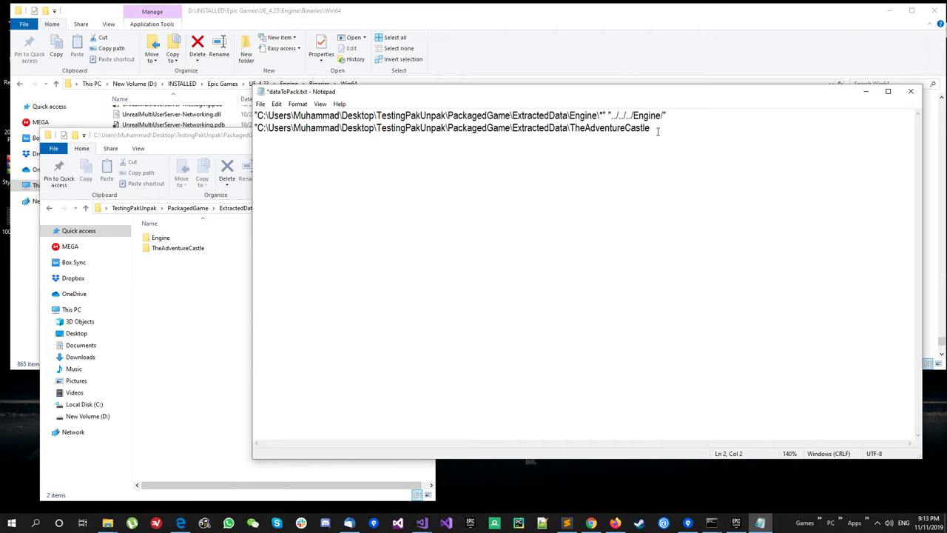
{"action": "type", "text": "\""}
Give line 2 the mount point "../../../TheAdventureCastle/" and save dataToPack.txt
{"action": "left_click_drag", "start_coordinate": [608, 115], "coordinate": [677, 115]}
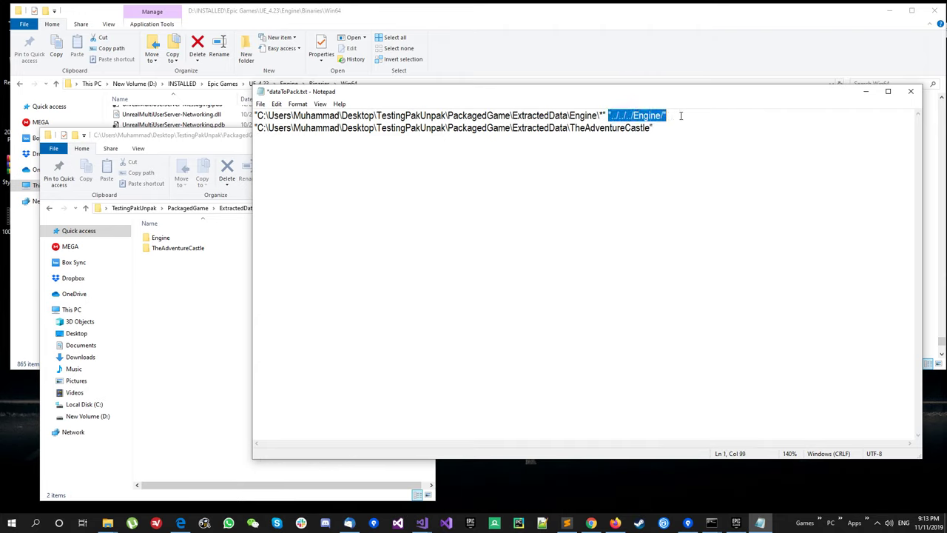
{"action": "key", "text": "ctrl+End"}
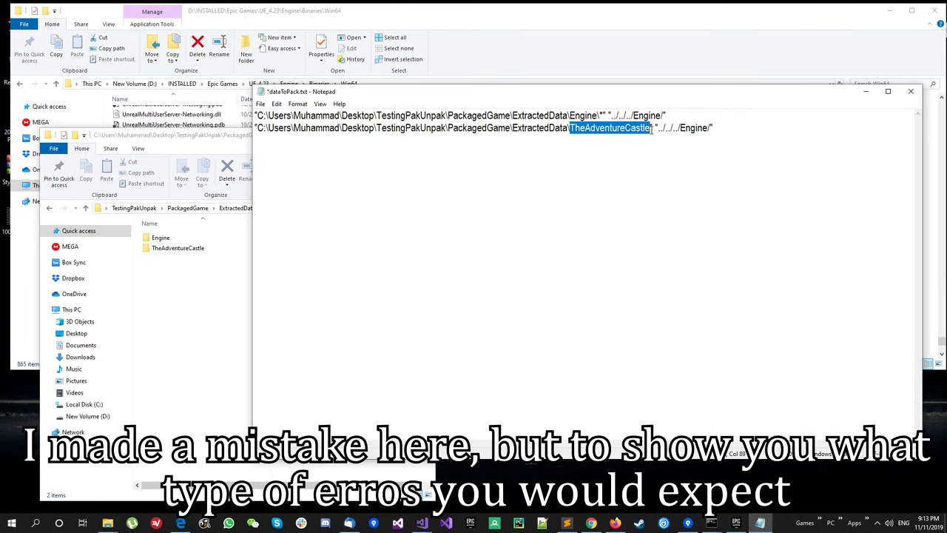
{"action": "double_click", "coordinate": [688, 129]}
{"action": "left_click", "coordinate": [690, 128]}
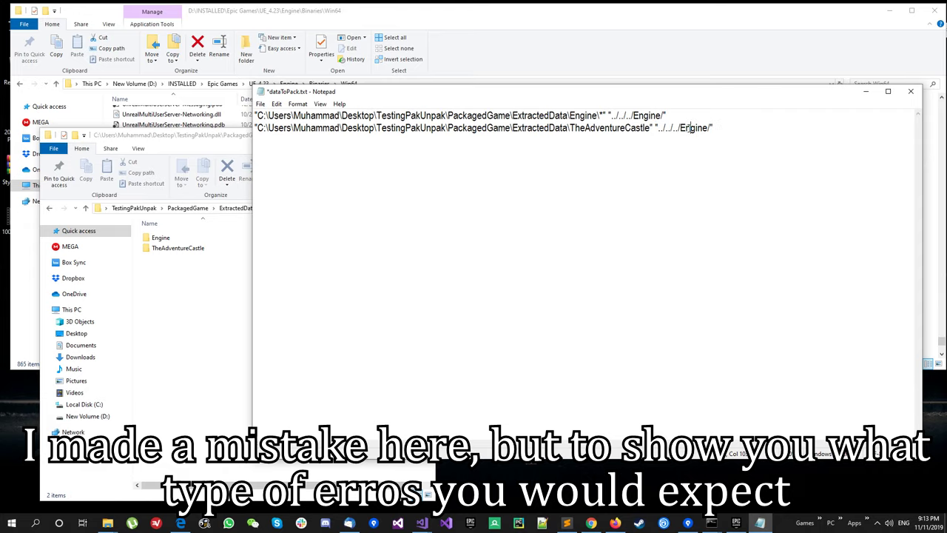
{"action": "key", "text": "ctrl+v"}
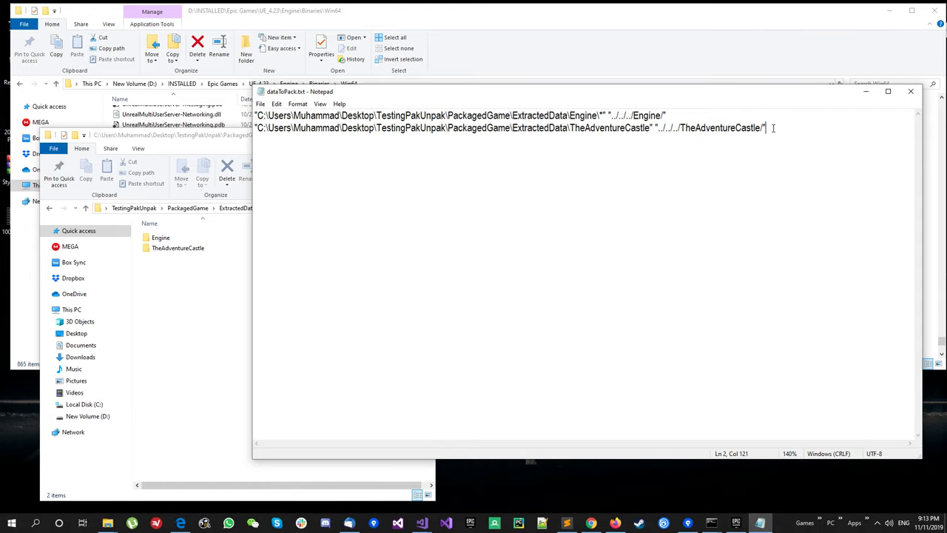
{"action": "left_click", "coordinate": [266, 107]}
{"action": "left_click", "coordinate": [281, 150]}
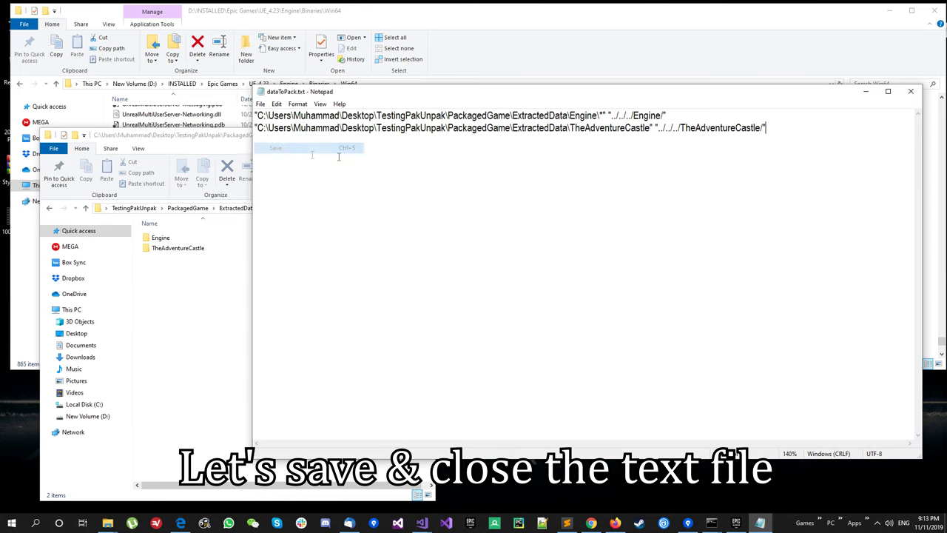
Close Notepad and drop UnrealPak.exe and dataToPack.txt into the Command Prompt
{"action": "left_click", "coordinate": [909, 92]}
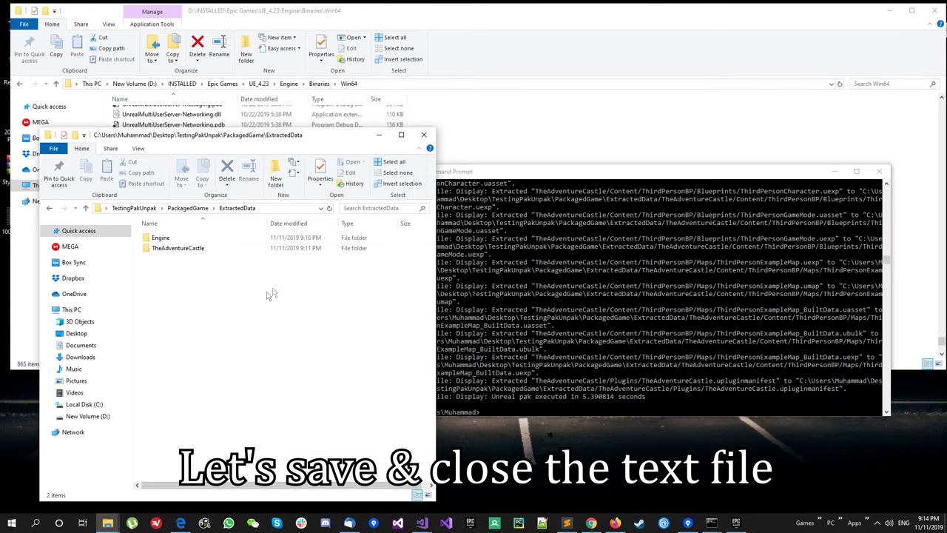
{"action": "left_click", "coordinate": [188, 208]}
{"action": "left_click", "coordinate": [226, 353]}
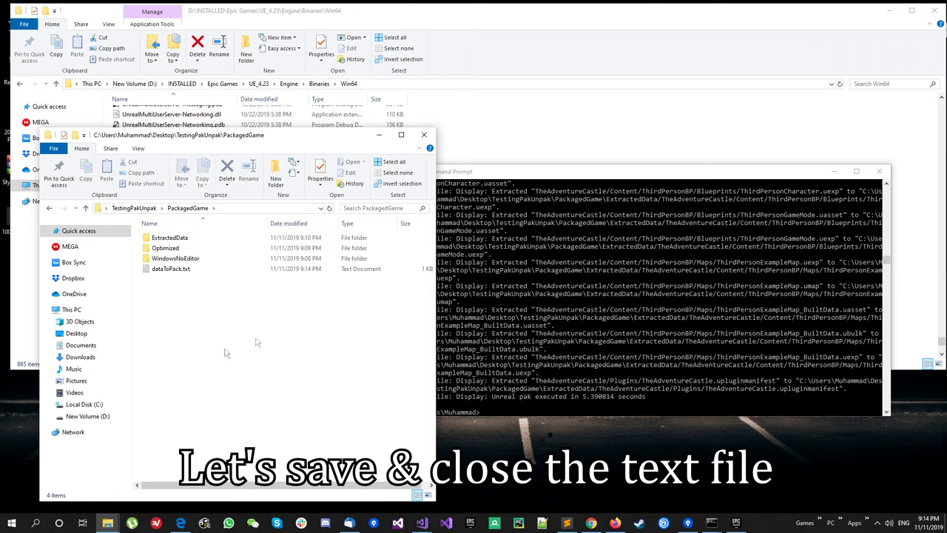
{"action": "left_click", "coordinate": [559, 173]}
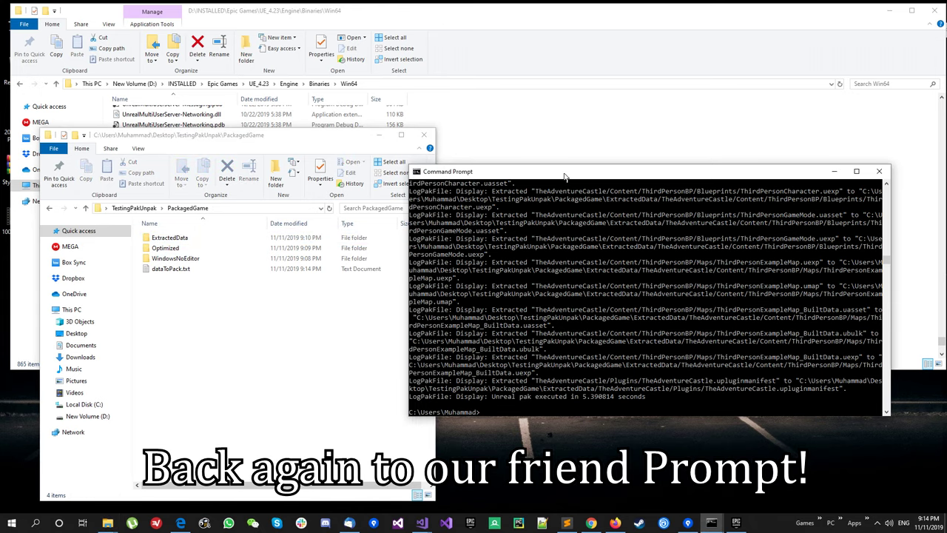
{"action": "left_click", "coordinate": [646, 412]}
{"action": "type", "text": "cls"}
{"action": "key", "text": "Return"}
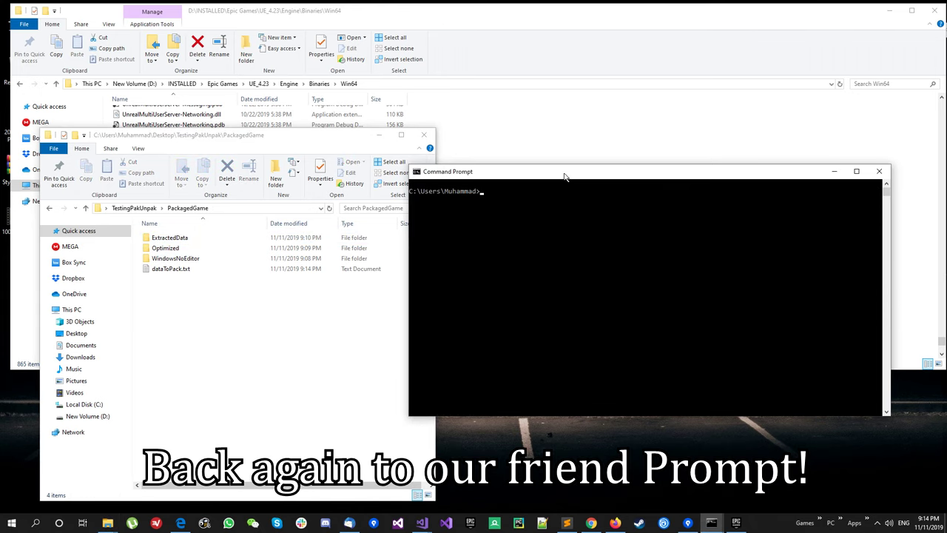
{"action": "left_click", "coordinate": [285, 15]}
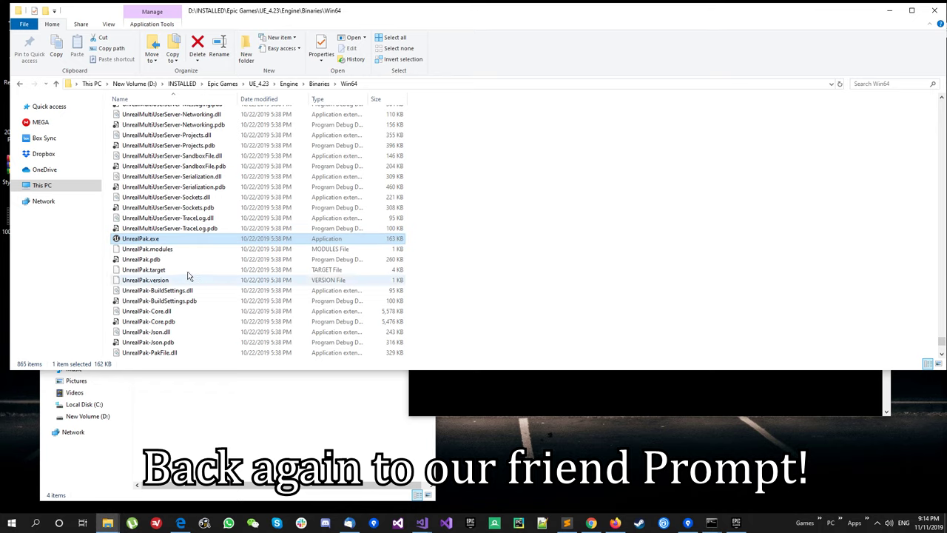
{"action": "mouse_move", "coordinate": [157, 239]}
{"action": "left_mouse_down"}
{"action": "mouse_move", "coordinate": [494, 395]}
{"action": "mouse_move", "coordinate": [494, 418]}
{"action": "left_mouse_up"}
{"action": "left_click", "coordinate": [314, 444]}
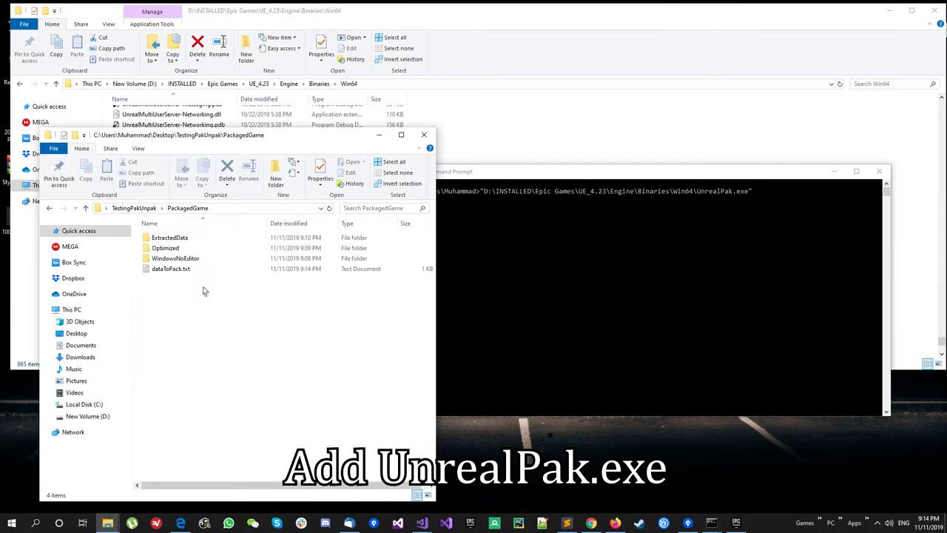
{"action": "left_click_drag", "start_coordinate": [181, 270], "coordinate": [749, 205]}
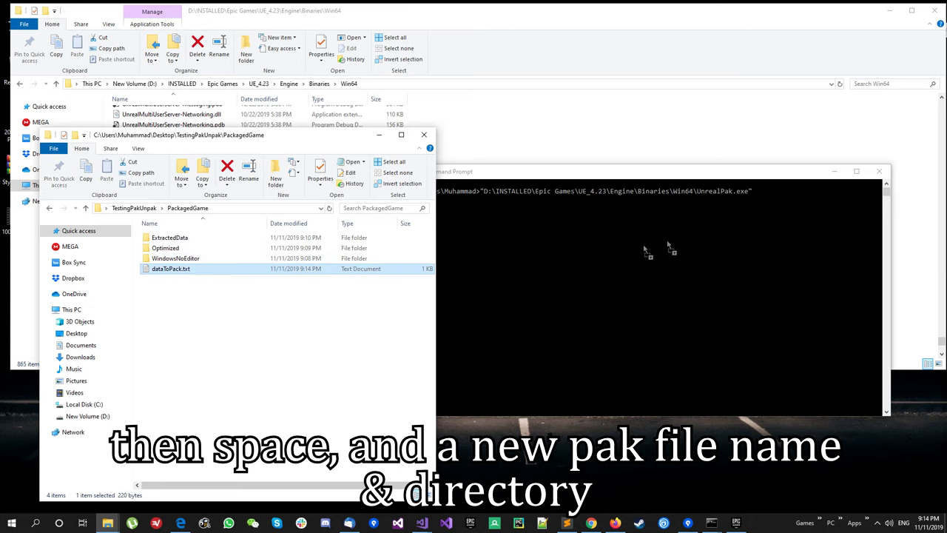
Look up the original pak's file name in WindowsNoEditor\TheAdventureCastle\Content\Paks
{"action": "left_click", "coordinate": [222, 333]}
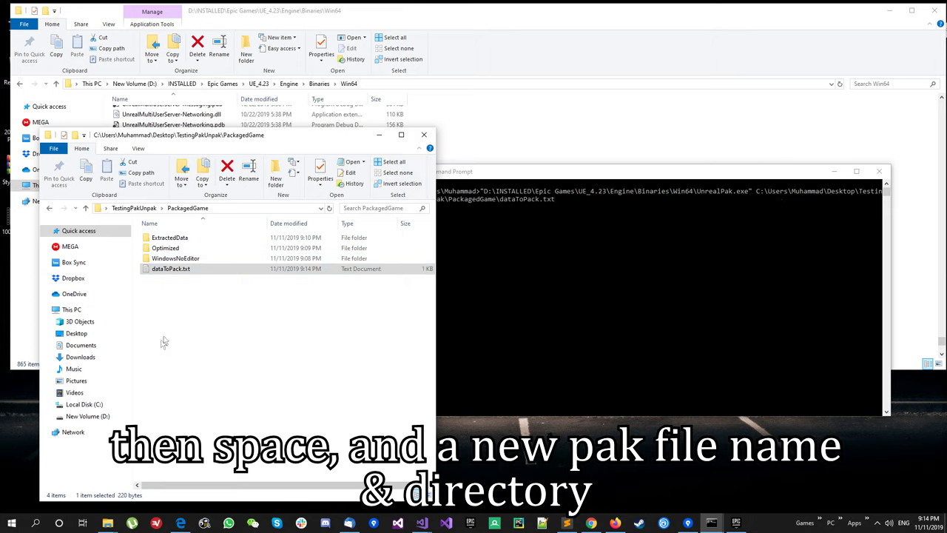
{"action": "double_click", "coordinate": [176, 258]}
{"action": "double_click", "coordinate": [176, 250]}
{"action": "double_click", "coordinate": [177, 238]}
{"action": "left_click", "coordinate": [176, 238]}
{"action": "double_click", "coordinate": [176, 238]}
{"action": "left_click", "coordinate": [201, 238]}
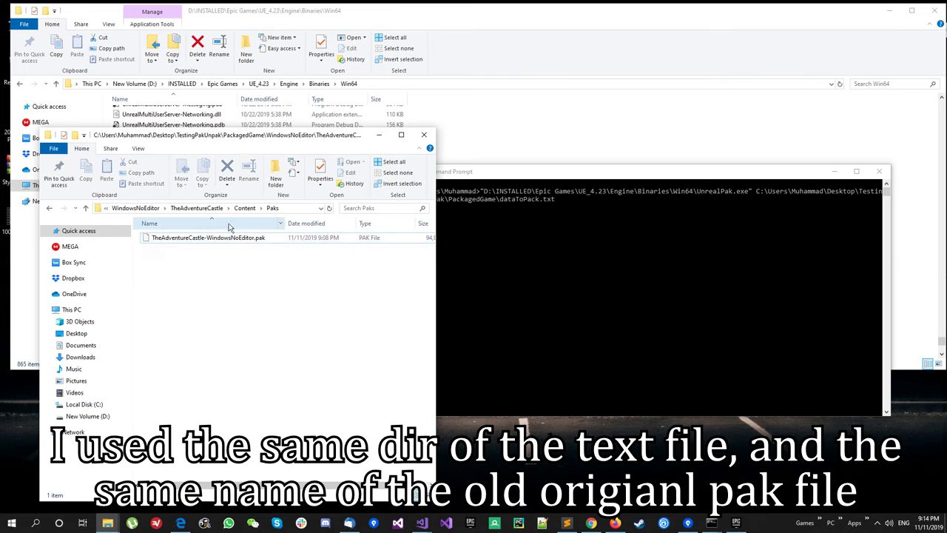
{"action": "left_click", "coordinate": [196, 209]}
{"action": "left_click", "coordinate": [196, 209]}
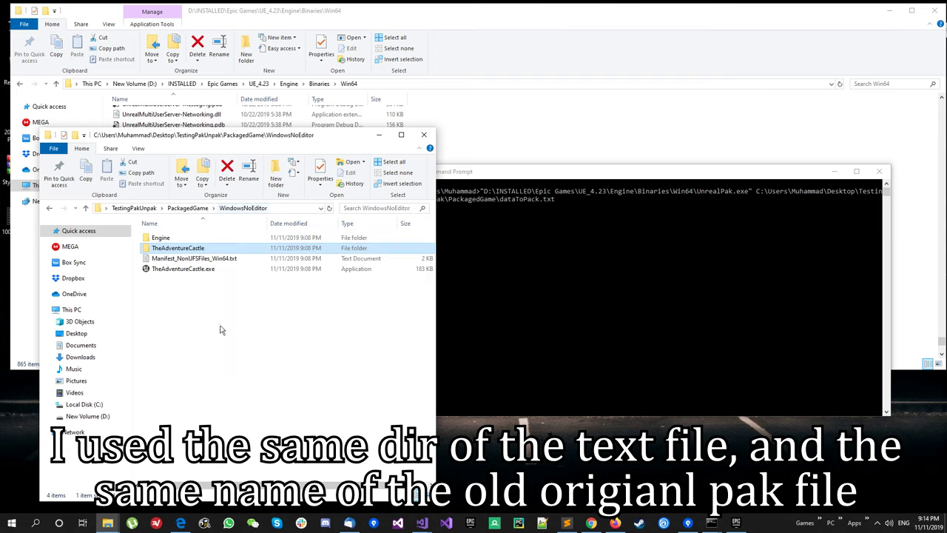
{"action": "left_click", "coordinate": [187, 209]}
Run UnrealPak to create TheAdventureCastle-WindowsNoEditor.pak with -Create= pointing at dataToPack.txt
{"action": "left_click", "coordinate": [823, 192]}
{"action": "key", "text": "BackSpace"}
{"action": "key", "text": "BackSpace"}
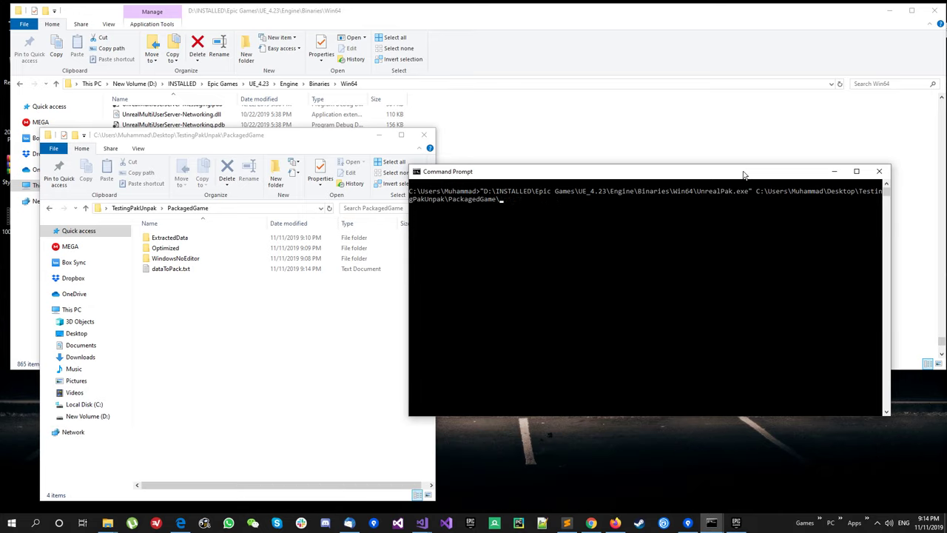
{"action": "type", "text": "TheAdventureCastle-WindowsNoEditor.pak -Create="}
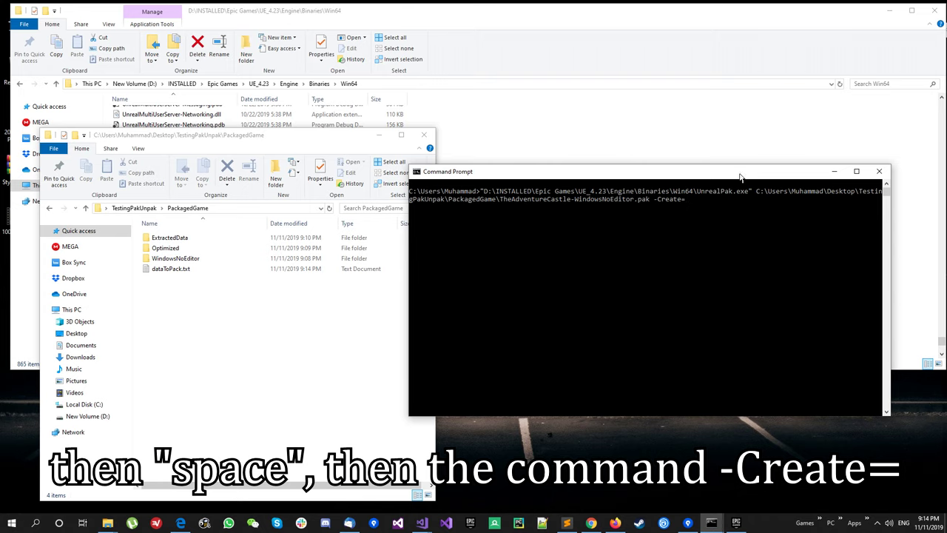
{"action": "mouse_move", "coordinate": [170, 268]}
{"action": "left_mouse_down"}
{"action": "mouse_move", "coordinate": [708, 228]}
{"action": "mouse_move", "coordinate": [708, 198]}
{"action": "left_mouse_up"}
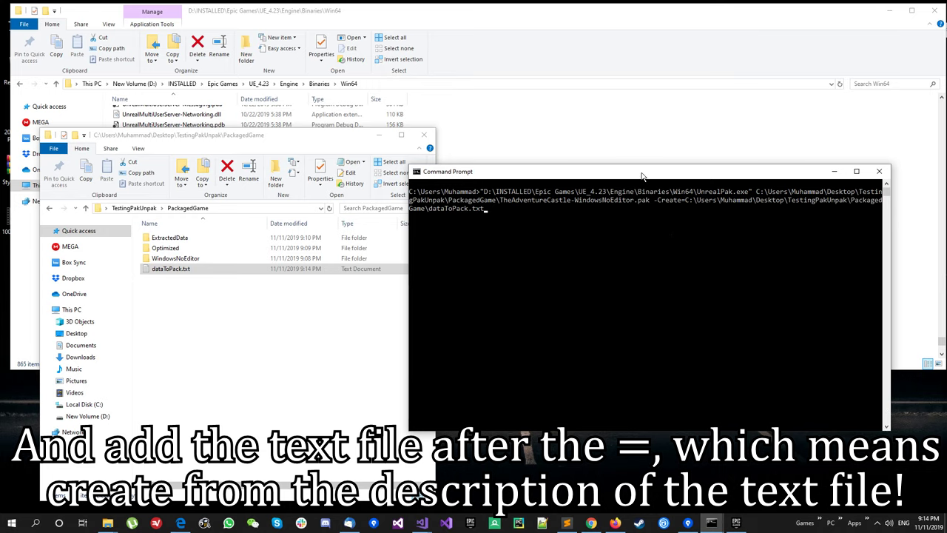
{"action": "key", "text": "Return"}
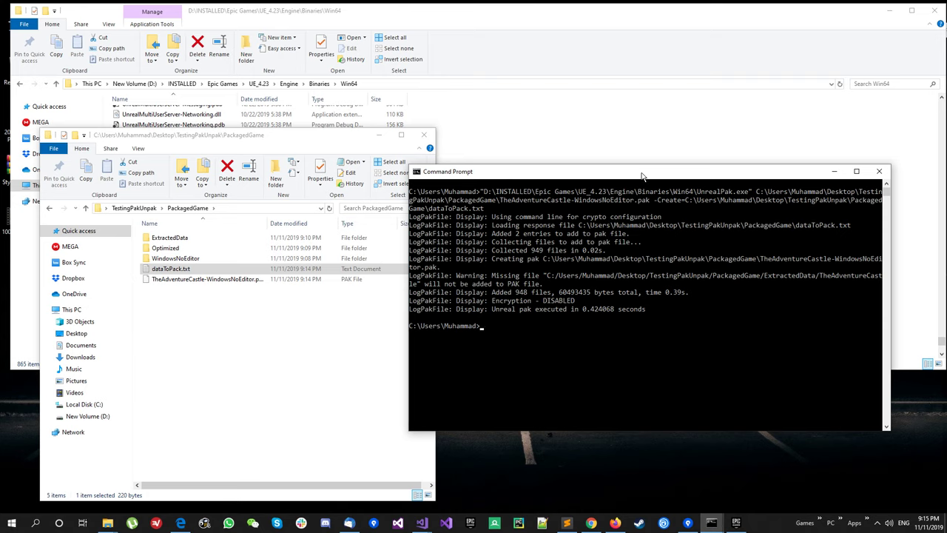
{"action": "left_click", "coordinate": [320, 370]}
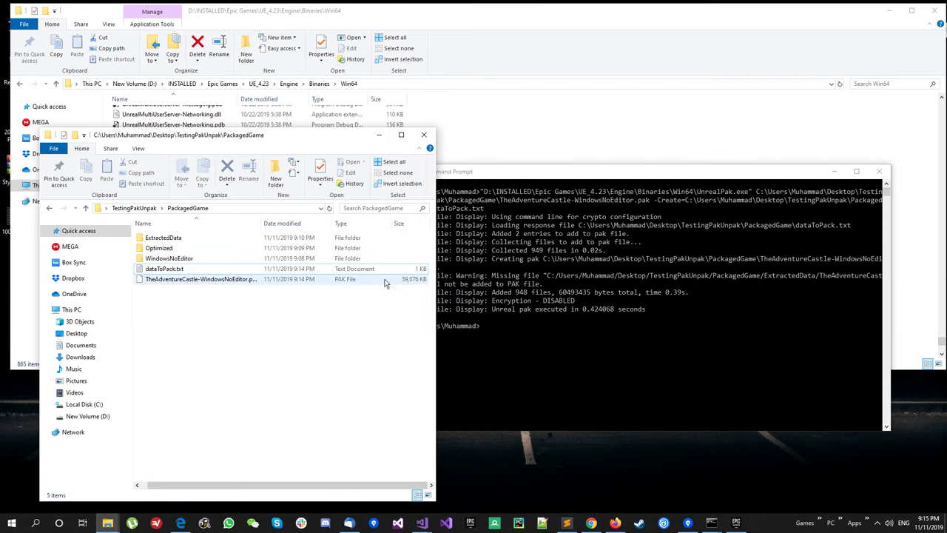
Copy the new pak and delete the original 92.5 MB pak from the Optimized copy's Paks folder
{"action": "left_click", "coordinate": [225, 282]}
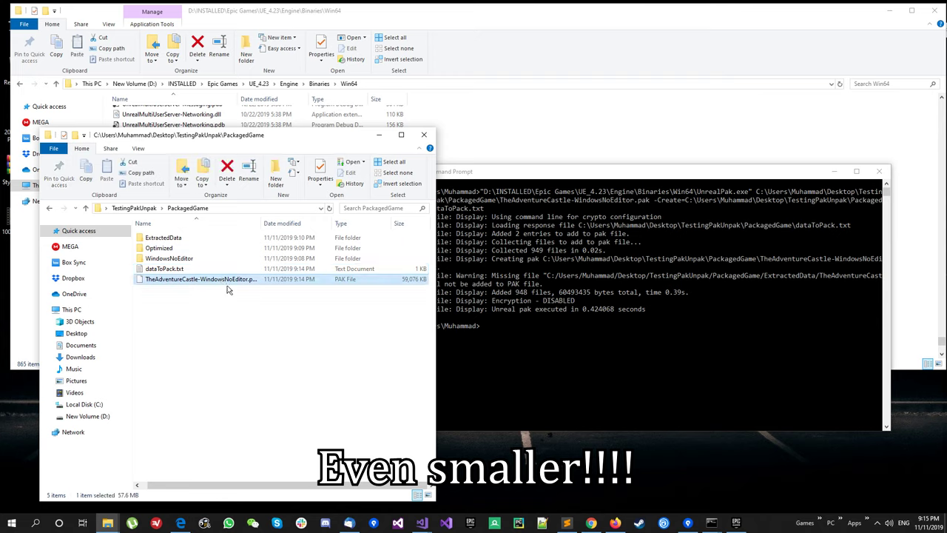
{"action": "right_click", "coordinate": [229, 281]}
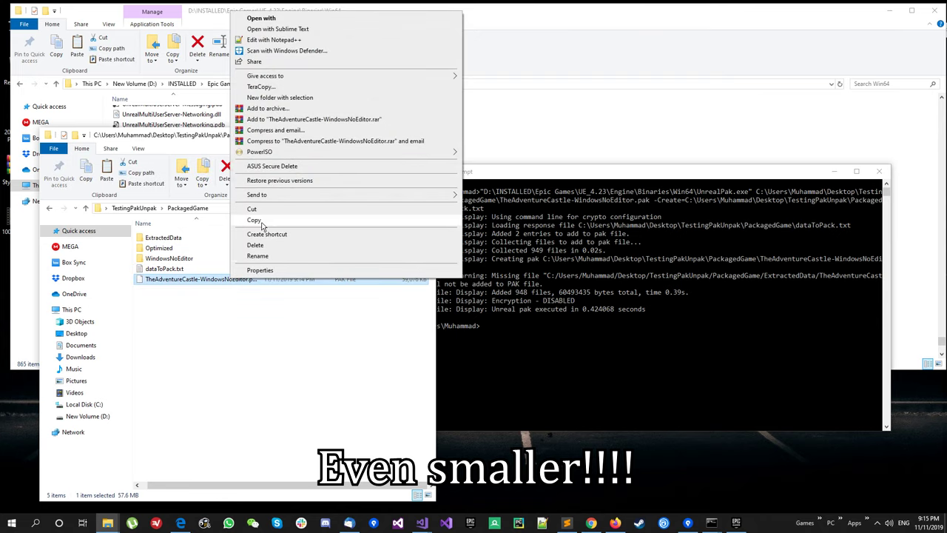
{"action": "left_click", "coordinate": [234, 359]}
{"action": "left_click", "coordinate": [233, 359]}
{"action": "double_click", "coordinate": [169, 249]}
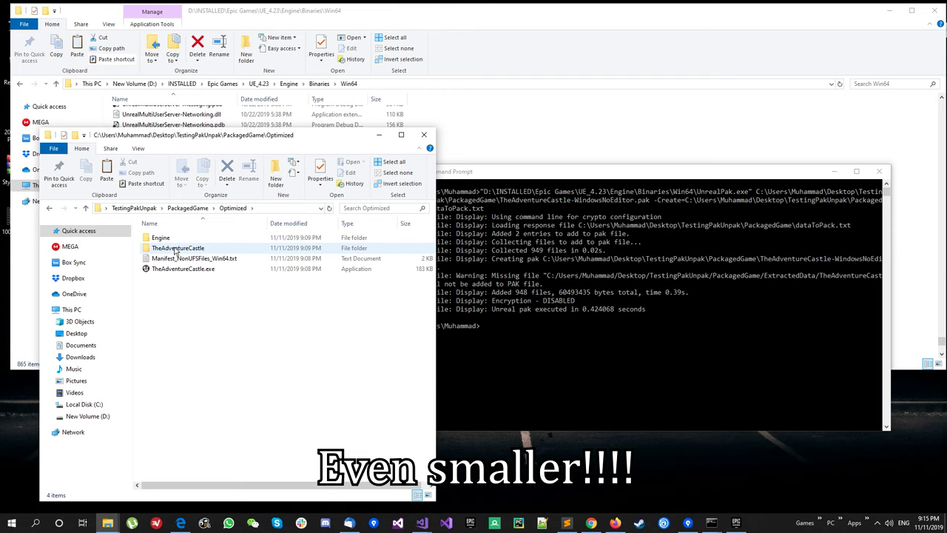
{"action": "left_click", "coordinate": [175, 252]}
{"action": "double_click", "coordinate": [175, 250]}
{"action": "double_click", "coordinate": [172, 240]}
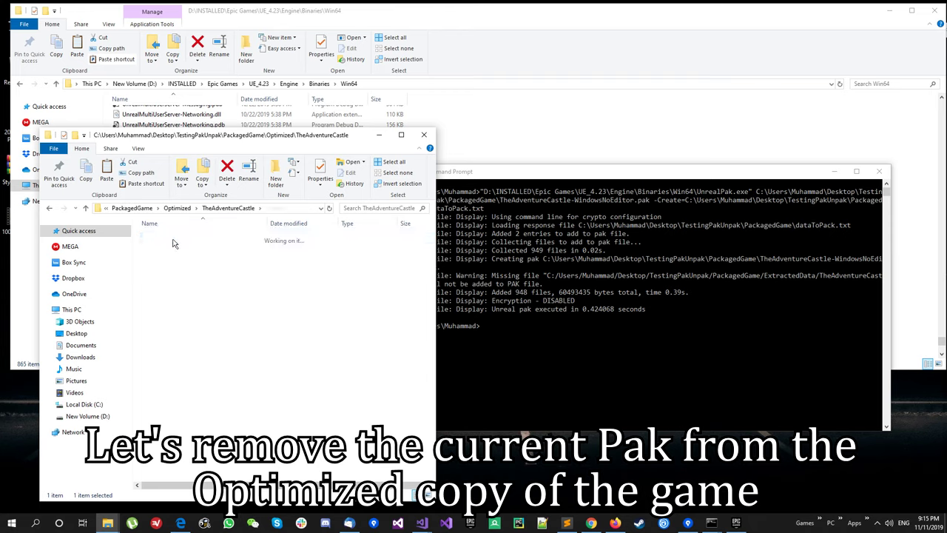
{"action": "double_click", "coordinate": [172, 240]}
{"action": "left_click", "coordinate": [171, 240]}
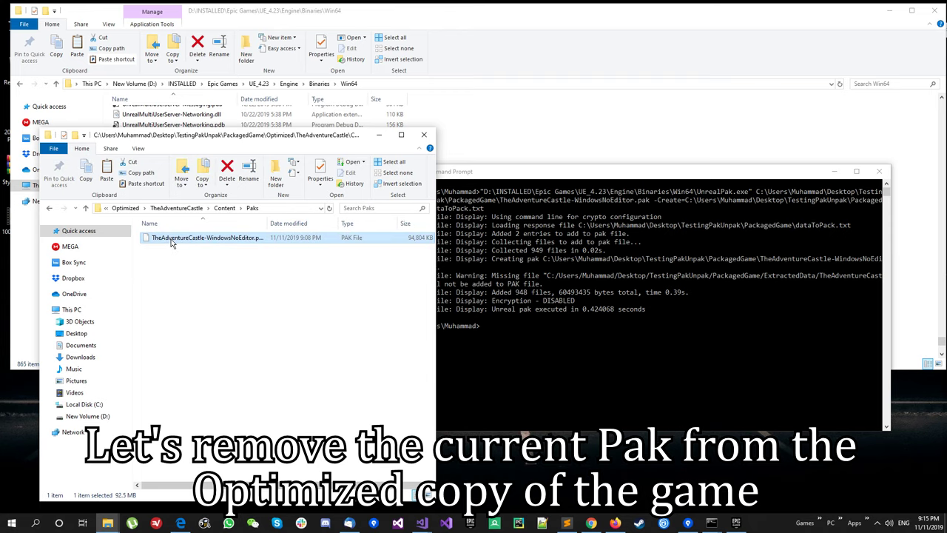
{"action": "key", "text": "Delete"}
Launch the Optimized game with no pak and dismiss the error
{"action": "left_click", "coordinate": [214, 210]}
{"action": "left_click", "coordinate": [199, 209]}
{"action": "left_click", "coordinate": [187, 209]}
{"action": "double_click", "coordinate": [168, 269]}
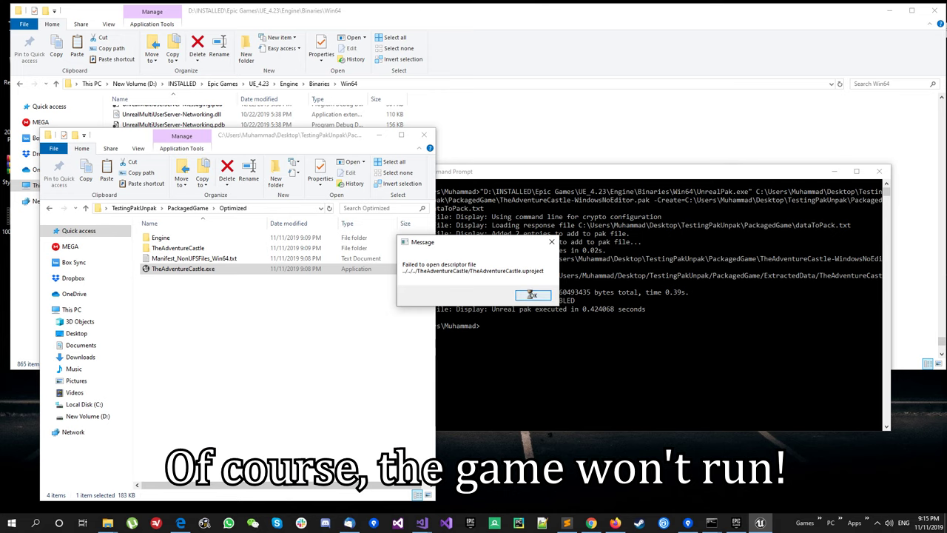
{"action": "left_click", "coordinate": [531, 295]}
Paste the new 59,076 KB pak into the Optimized Paks folder
{"action": "double_click", "coordinate": [176, 248]}
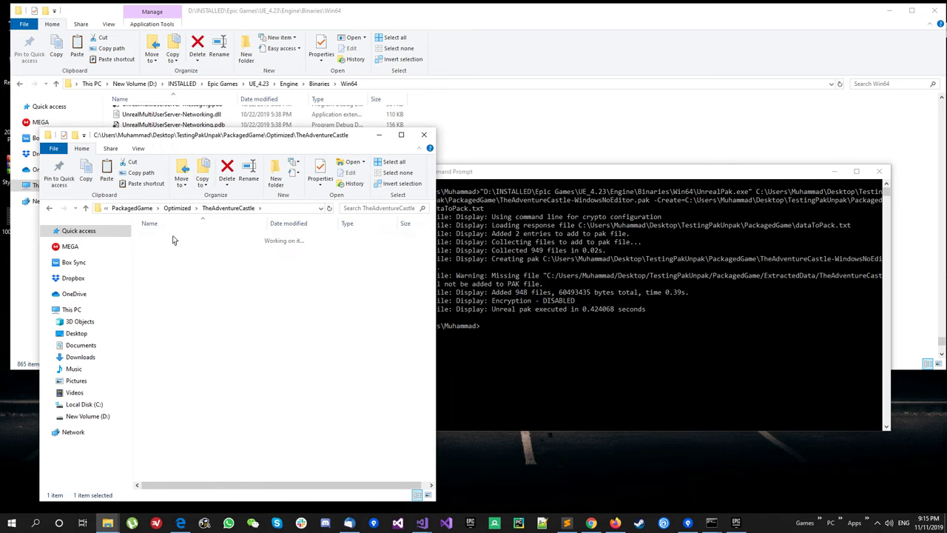
{"action": "double_click", "coordinate": [173, 240]}
{"action": "right_click", "coordinate": [190, 275]}
{"action": "left_click", "coordinate": [222, 340]}
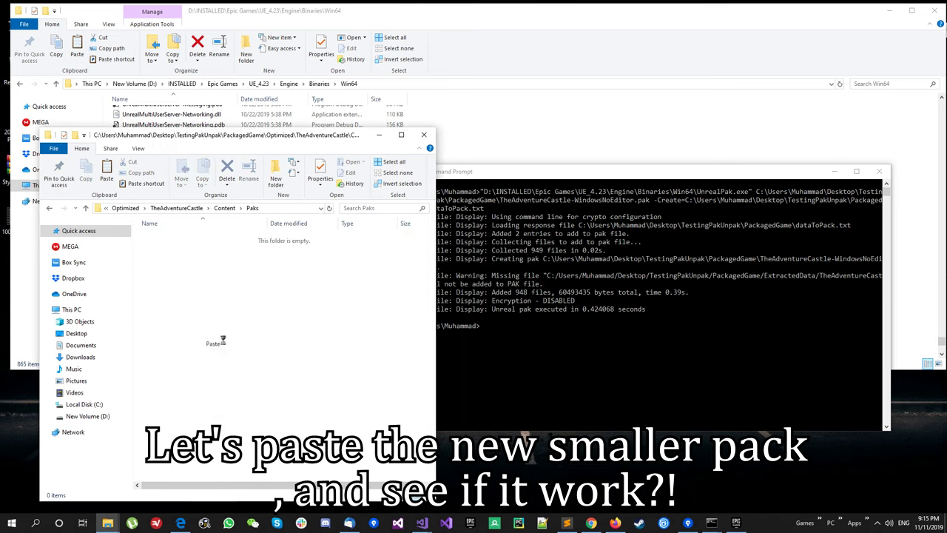
{"action": "left_click", "coordinate": [250, 346]}
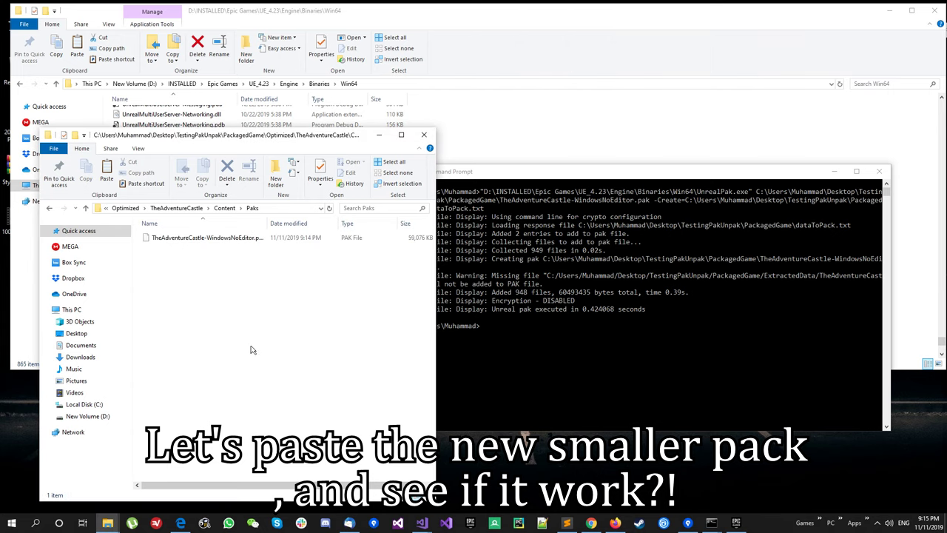
Launch the game with the new pak and dismiss the descriptor-file error
{"action": "left_click", "coordinate": [224, 208]}
{"action": "left_click", "coordinate": [251, 208]}
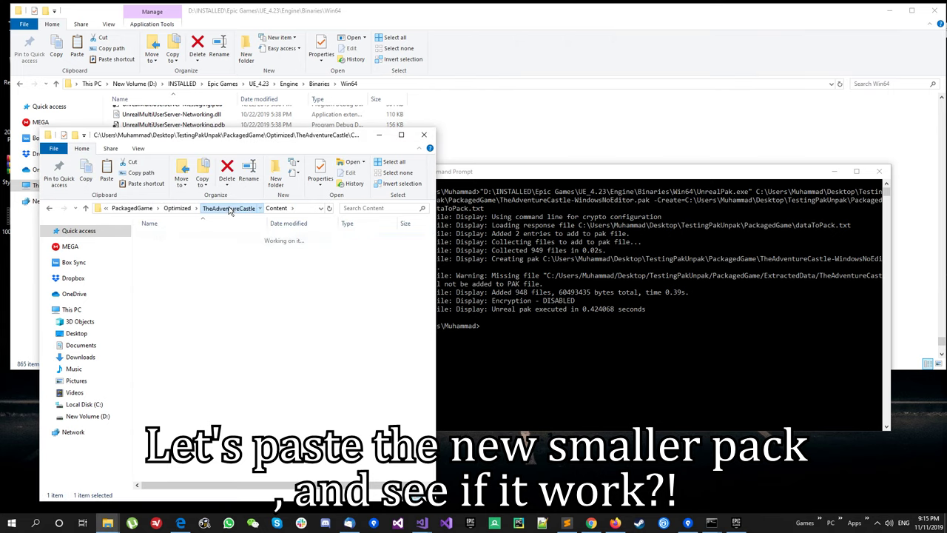
{"action": "left_click", "coordinate": [190, 208]}
{"action": "left_click", "coordinate": [179, 269]}
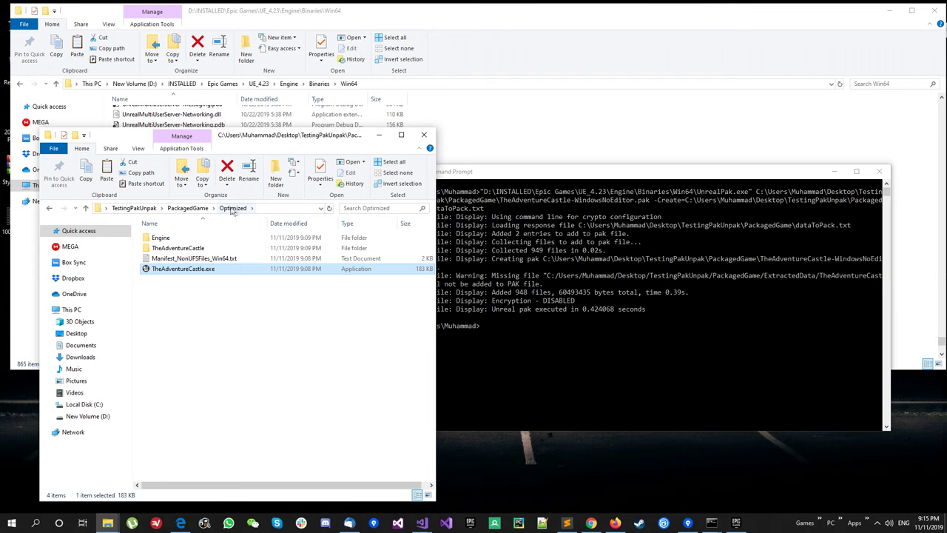
{"action": "double_click", "coordinate": [212, 269]}
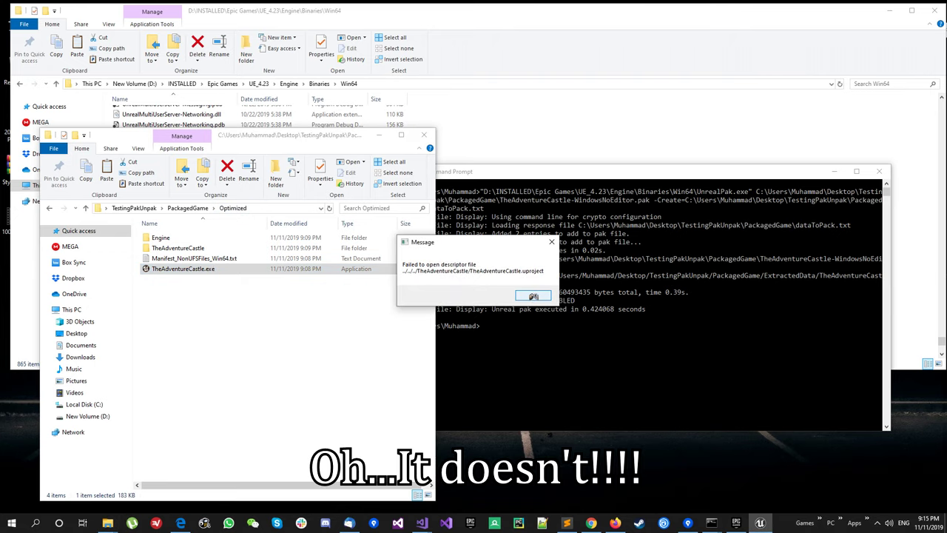
{"action": "left_click", "coordinate": [532, 296]}
{"action": "left_click", "coordinate": [188, 208]}
{"action": "left_click", "coordinate": [134, 207]}
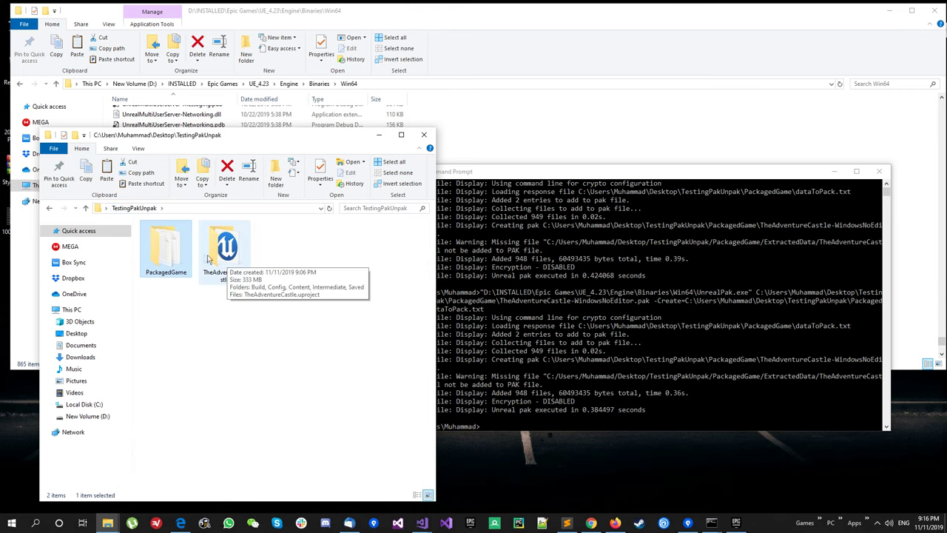
Open dataToPack.txt to verify both folder paths end in \*, then close it
{"action": "double_click", "coordinate": [176, 259]}
{"action": "double_click", "coordinate": [172, 269]}
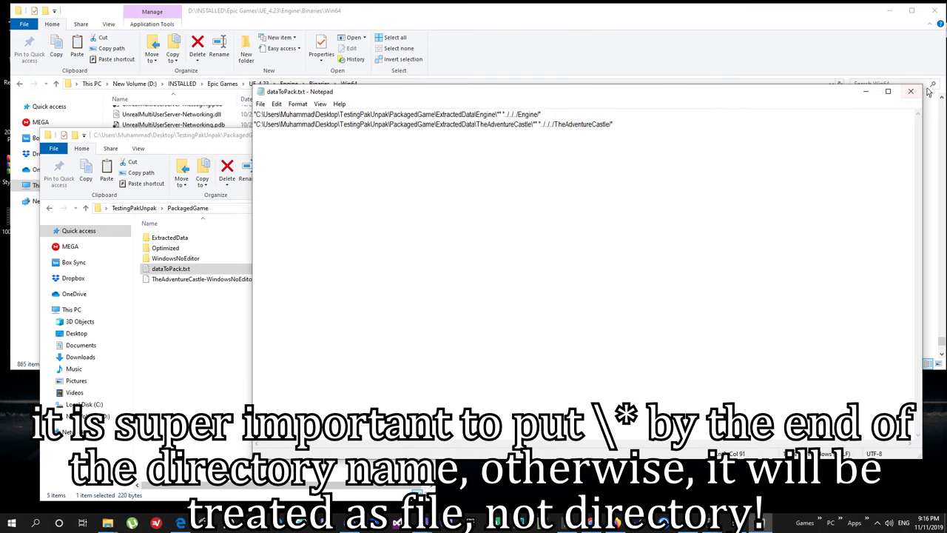
{"action": "scroll", "coordinate": [662, 127], "scroll_direction": "up", "scroll_amount": 2, "text": "ctrl"}
{"action": "scroll", "coordinate": [662, 127], "scroll_direction": "up", "scroll_amount": 2, "text": "ctrl"}
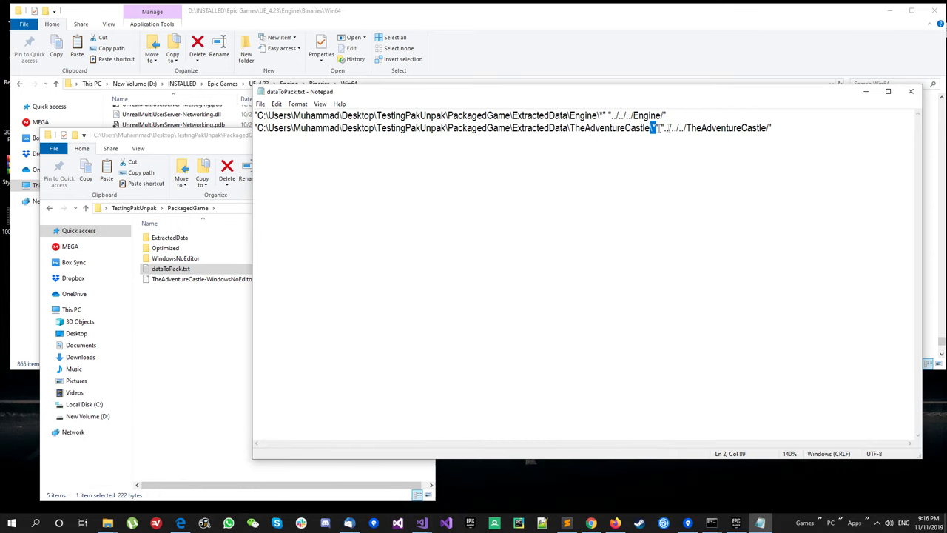
{"action": "left_click", "coordinate": [909, 91]}
{"action": "left_click", "coordinate": [234, 303]}
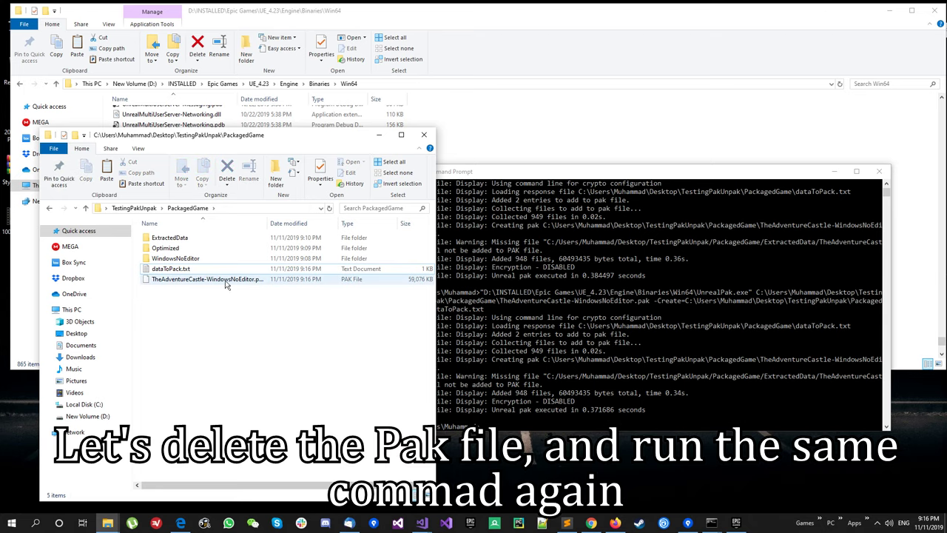
Delete the old pak in PackagedGame and rerun the UnrealPak command to rebuild it
{"action": "left_click", "coordinate": [227, 285]}
{"action": "key", "text": "Delete"}
{"action": "left_click", "coordinate": [509, 185]}
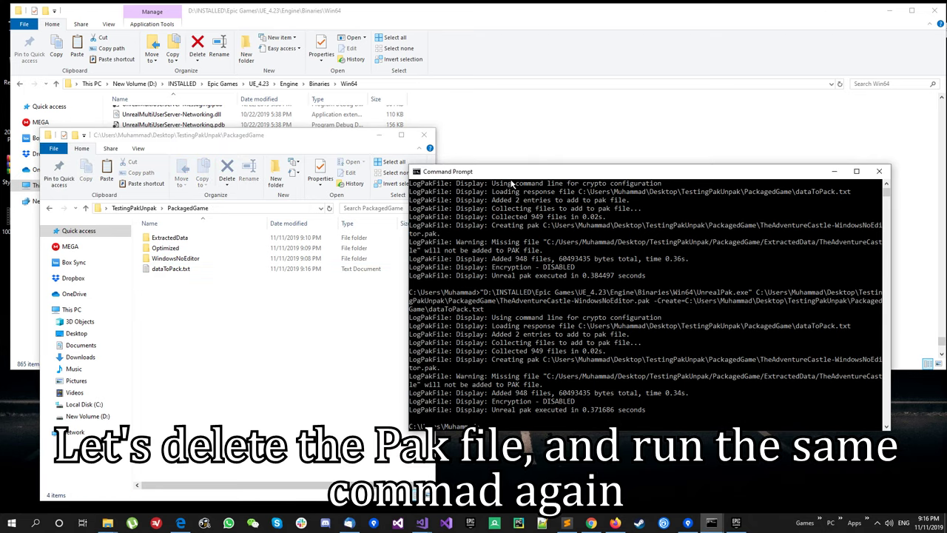
{"action": "key", "text": "Up"}
{"action": "key", "text": "Return"}
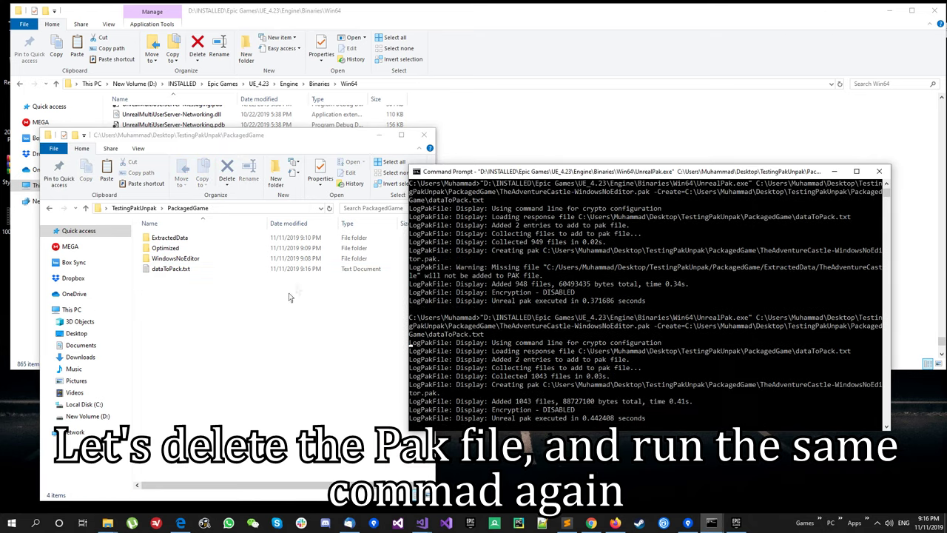
Copy the new pak into Optimized\TheAdventureCastle\Content\Paks, overwriting the older pak
{"action": "left_click", "coordinate": [258, 345]}
{"action": "left_click", "coordinate": [257, 281]}
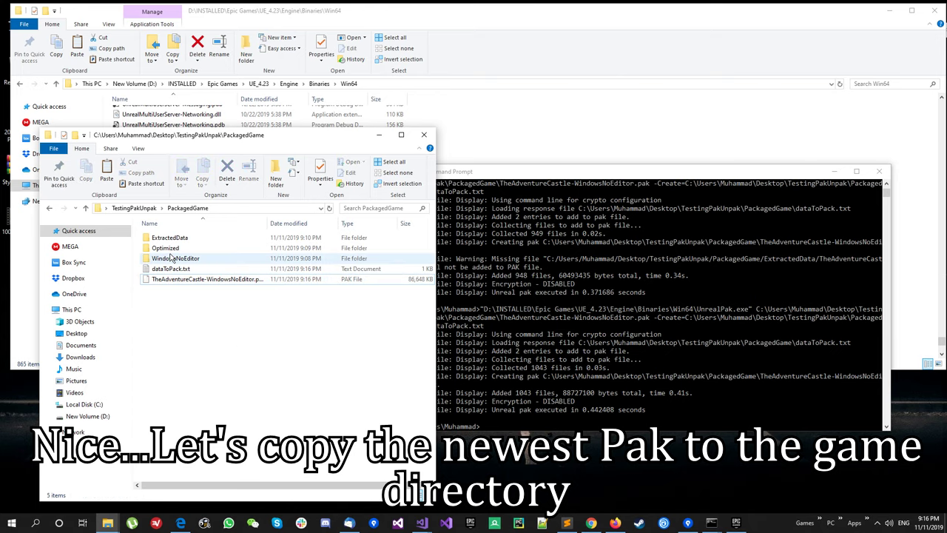
{"action": "double_click", "coordinate": [166, 248]}
{"action": "double_click", "coordinate": [173, 248]}
{"action": "double_click", "coordinate": [169, 238]}
{"action": "double_click", "coordinate": [168, 238]}
{"action": "key", "text": "ctrl+v"}
{"action": "left_click", "coordinate": [222, 315]}
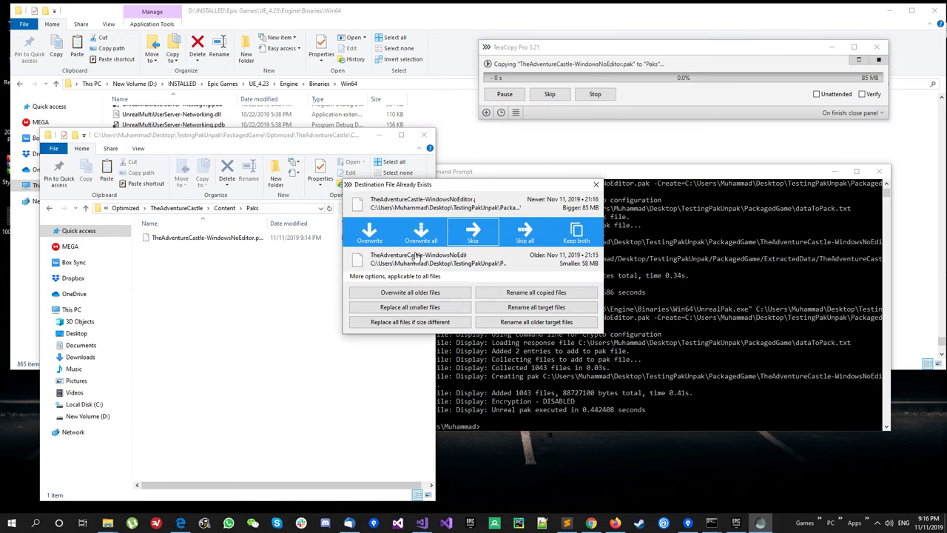
{"action": "left_click", "coordinate": [426, 239]}
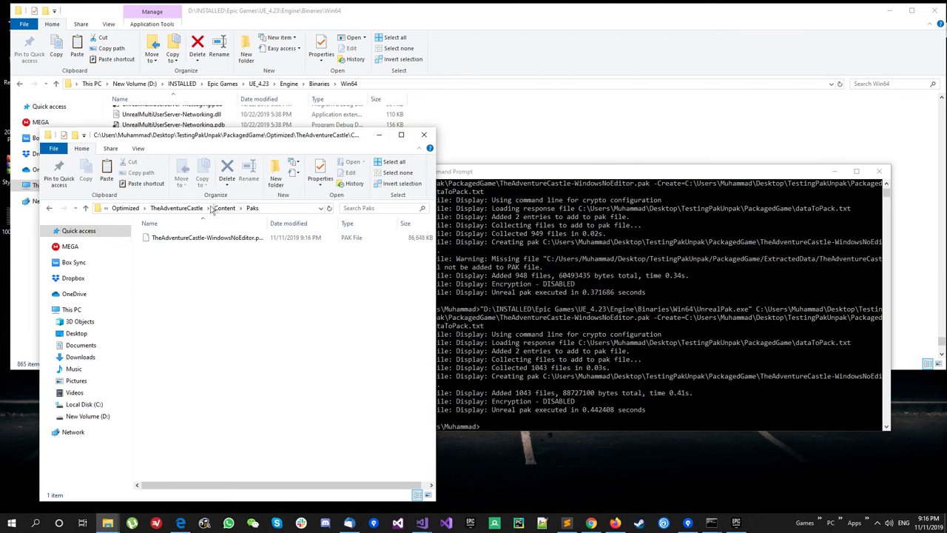
Run the Optimized game, walk the character forward briefly, then quit with Alt+F4
{"action": "left_click", "coordinate": [183, 208]}
{"action": "left_click", "coordinate": [180, 208]}
{"action": "left_click", "coordinate": [175, 269]}
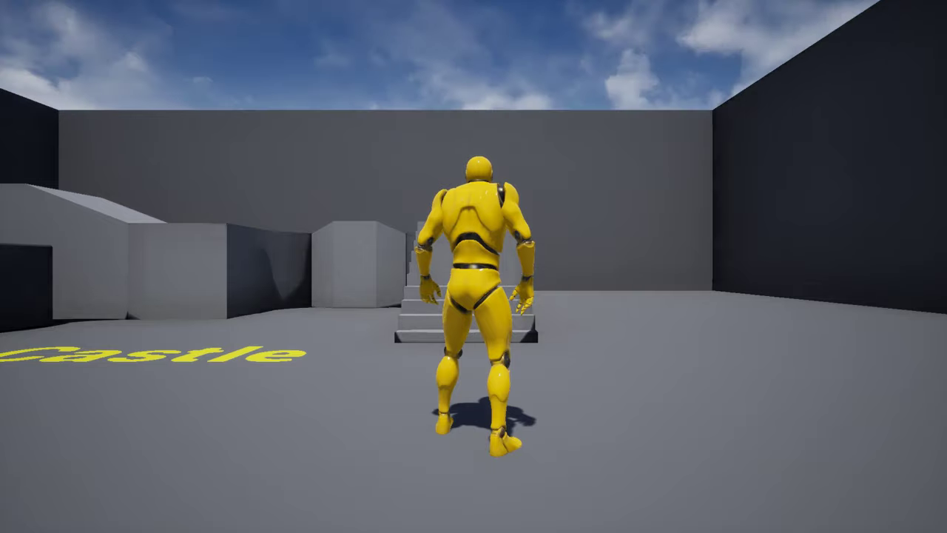
{"action": "key", "text": "w"}
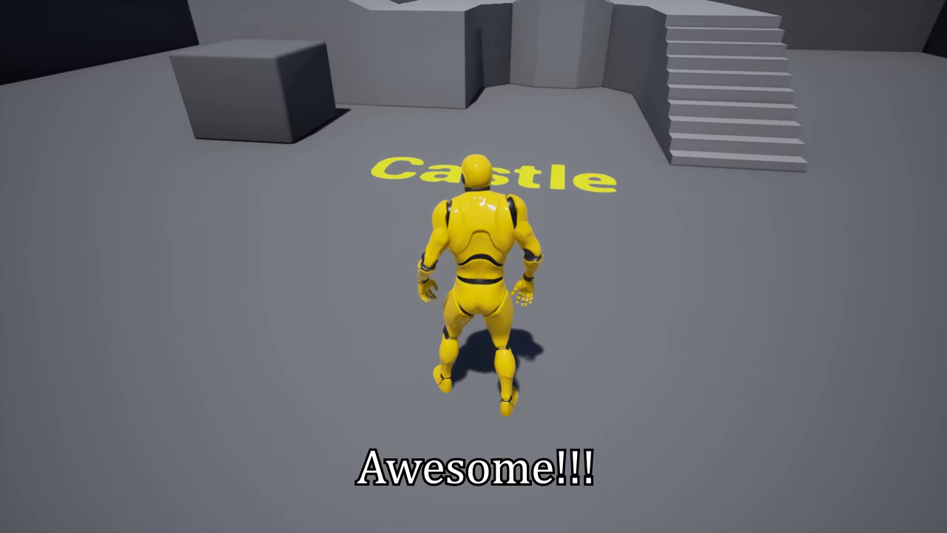
{"action": "key", "text": "alt+F4"}
{"action": "left_click", "coordinate": [249, 380]}
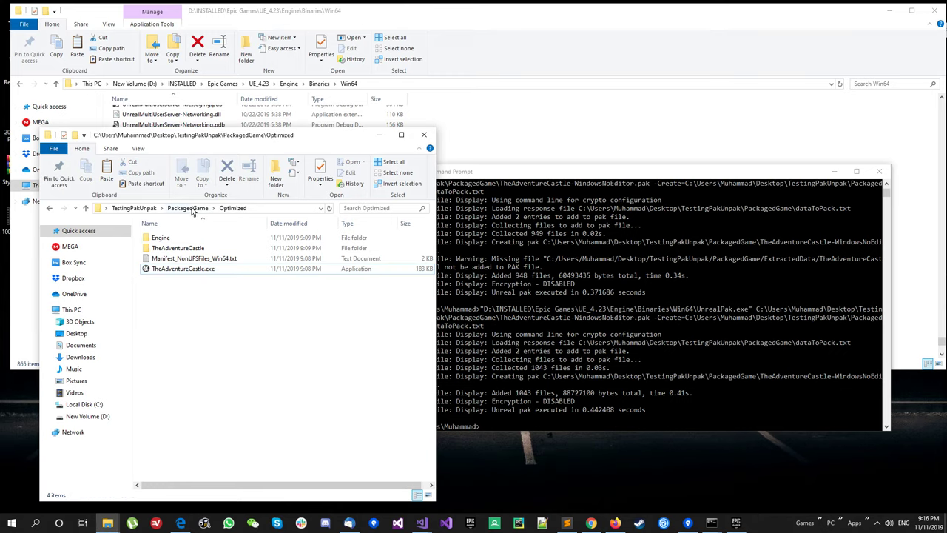
Rerun UnrealPak with -compress appended, producing a 31,460 KB pak in PackagedGame
{"action": "left_click", "coordinate": [190, 209]}
{"action": "left_click", "coordinate": [143, 212]}
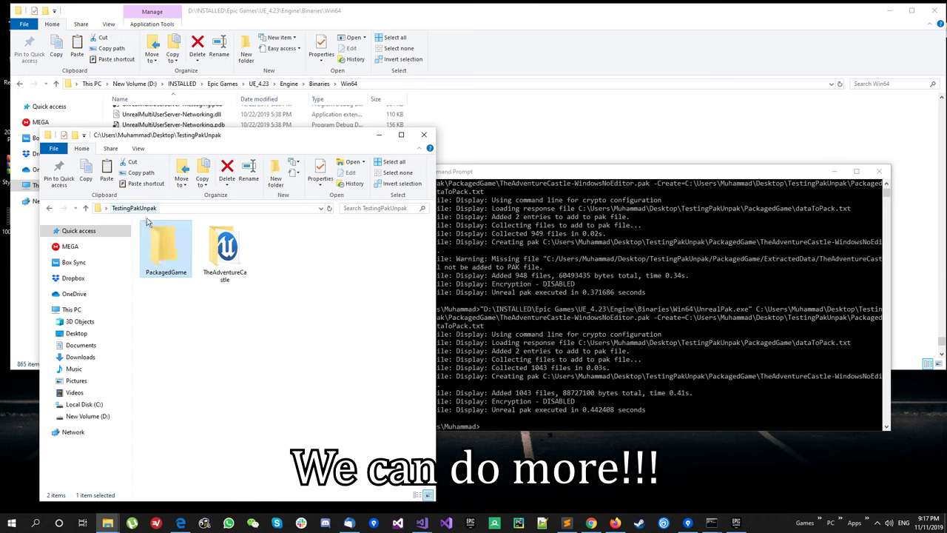
{"action": "double_click", "coordinate": [171, 252]}
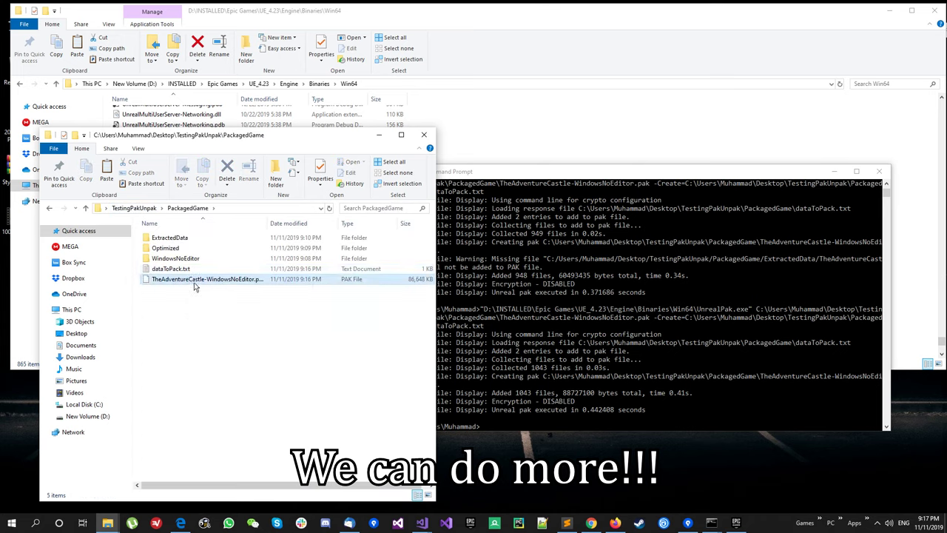
{"action": "left_click", "coordinate": [538, 179]}
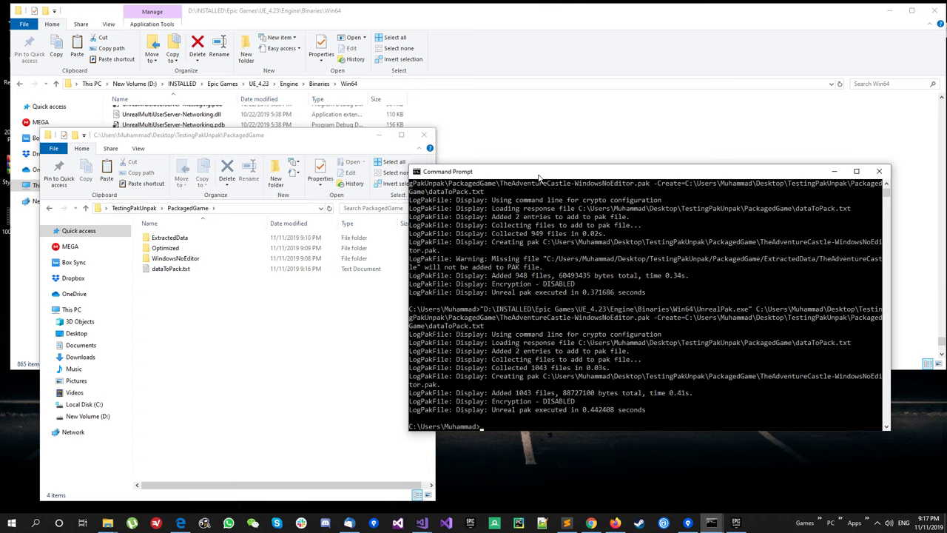
{"action": "key", "text": "Up"}
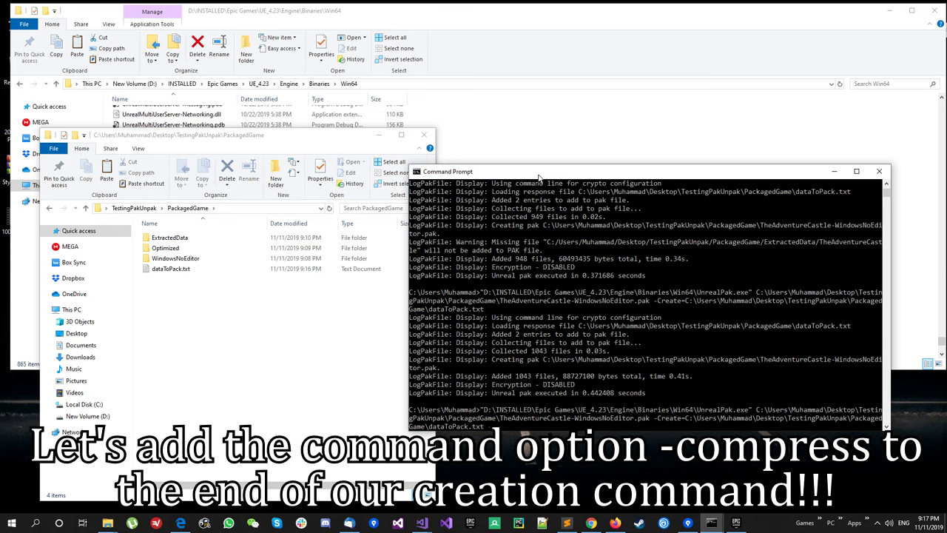
{"action": "type", "text": " -compress"}
{"action": "key", "text": "Return"}
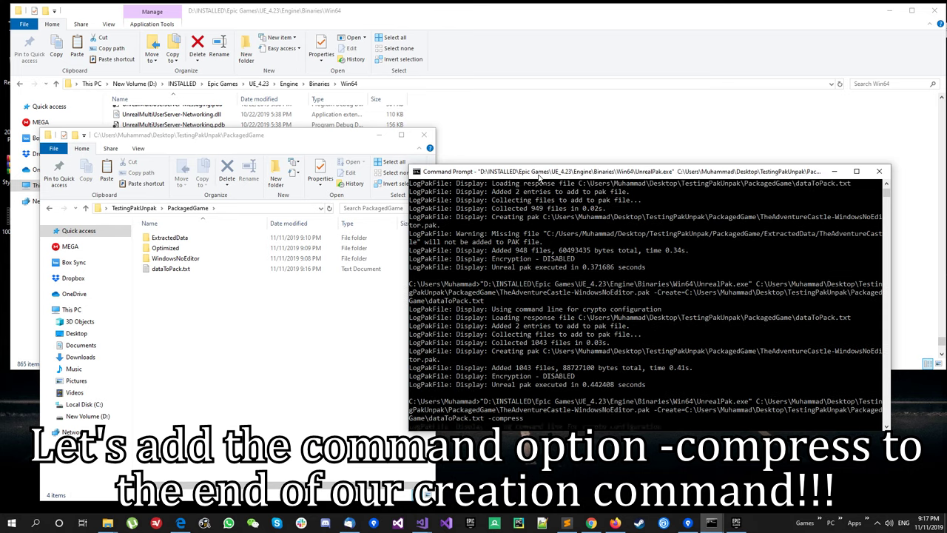
Select the compressed pak, then open Optimized\TheAdventureCastle in Explorer
{"action": "left_click", "coordinate": [269, 346]}
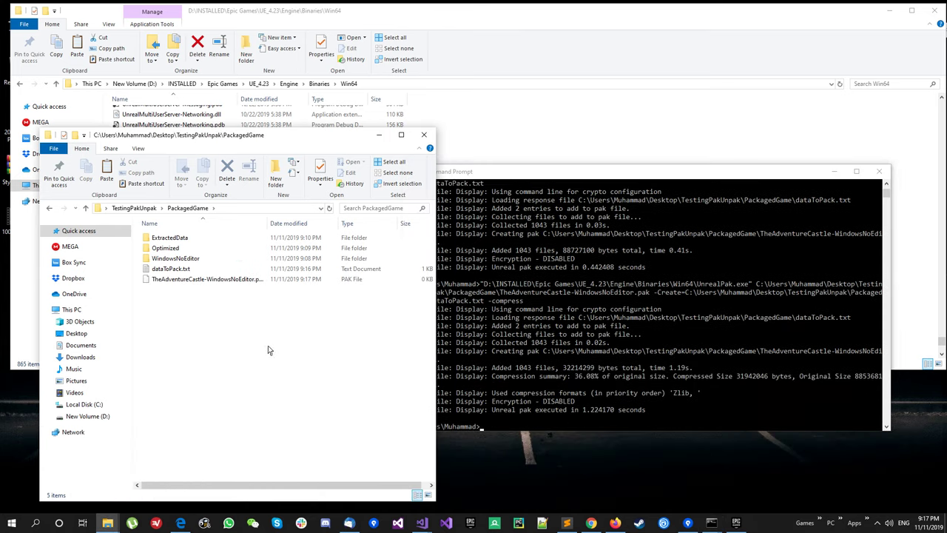
{"action": "left_click", "coordinate": [409, 283]}
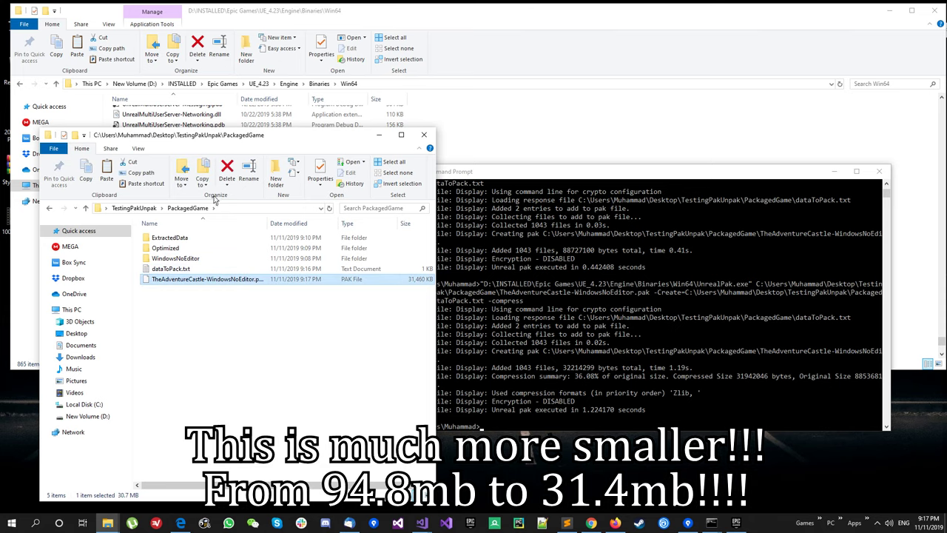
{"action": "double_click", "coordinate": [182, 248]}
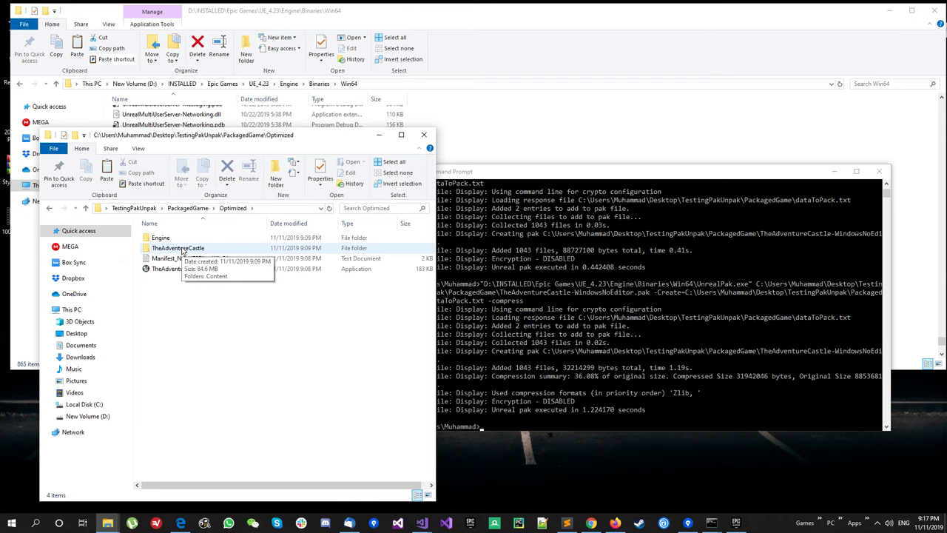
{"action": "left_click", "coordinate": [176, 251]}
{"action": "double_click", "coordinate": [175, 249]}
Replace the old 84.6 MB pak in Content\Paks with the compressed one
{"action": "double_click", "coordinate": [160, 238]}
{"action": "double_click", "coordinate": [159, 238]}
{"action": "left_click", "coordinate": [159, 239]}
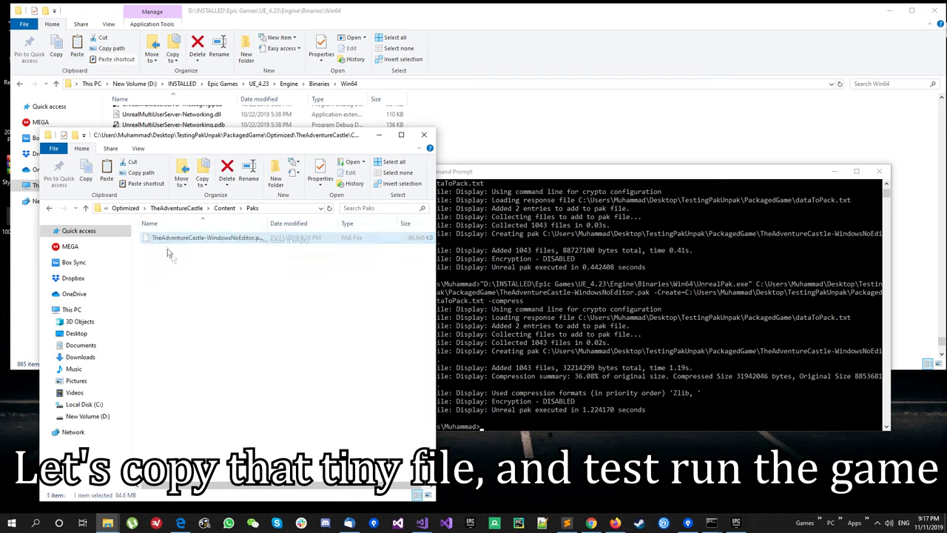
{"action": "key", "text": "Delete"}
{"action": "key", "text": "ctrl+v"}
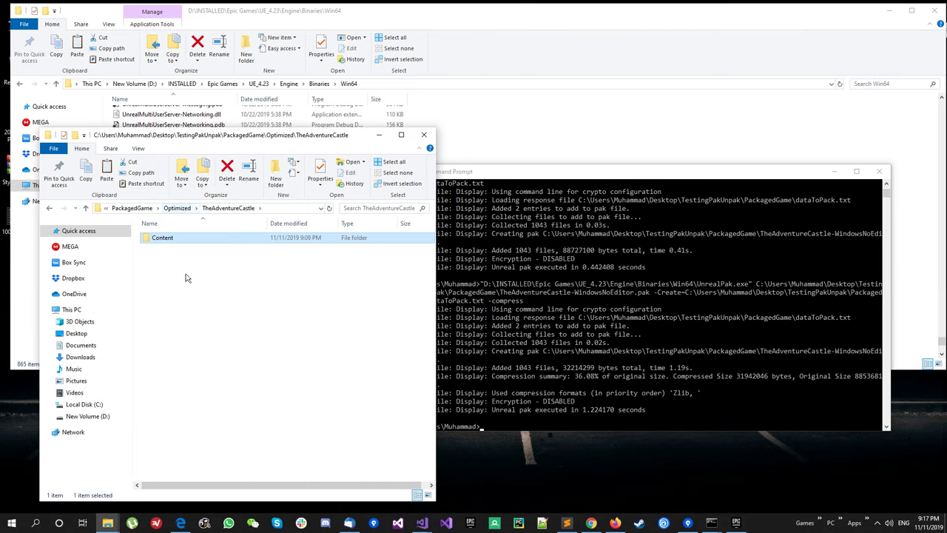
Run the game executable from Optimized, then return to PackagedGame and select the compressed pak
{"action": "left_click", "coordinate": [178, 210]}
{"action": "left_click", "coordinate": [189, 269]}
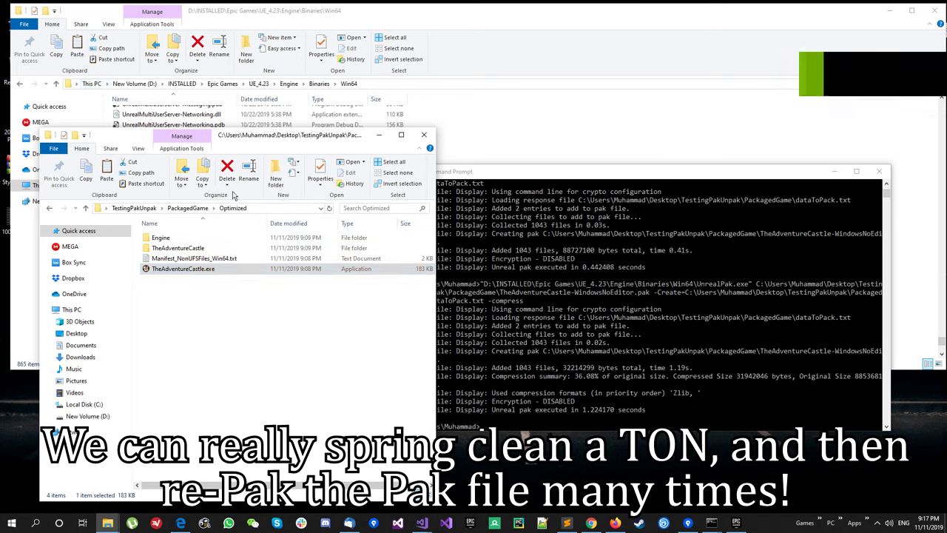
{"action": "left_click", "coordinate": [253, 299]}
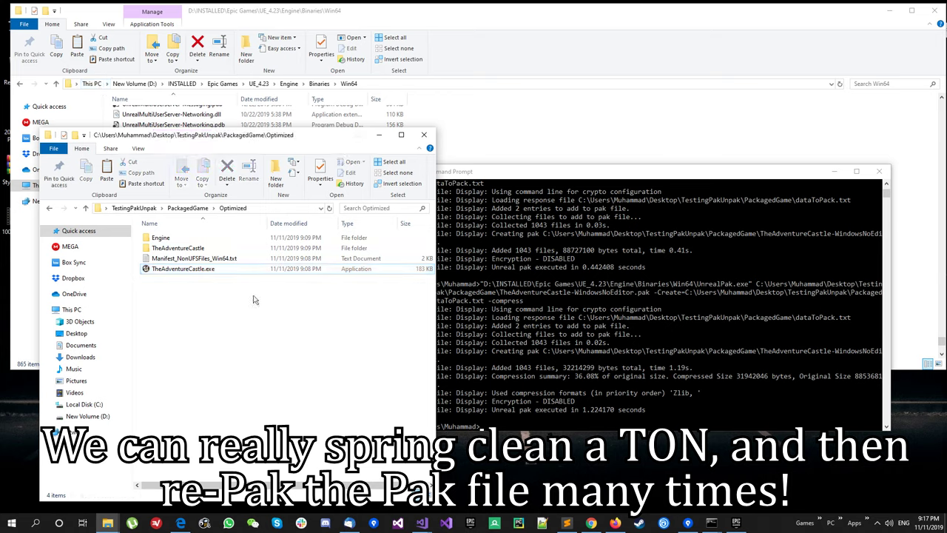
{"action": "left_click", "coordinate": [188, 208]}
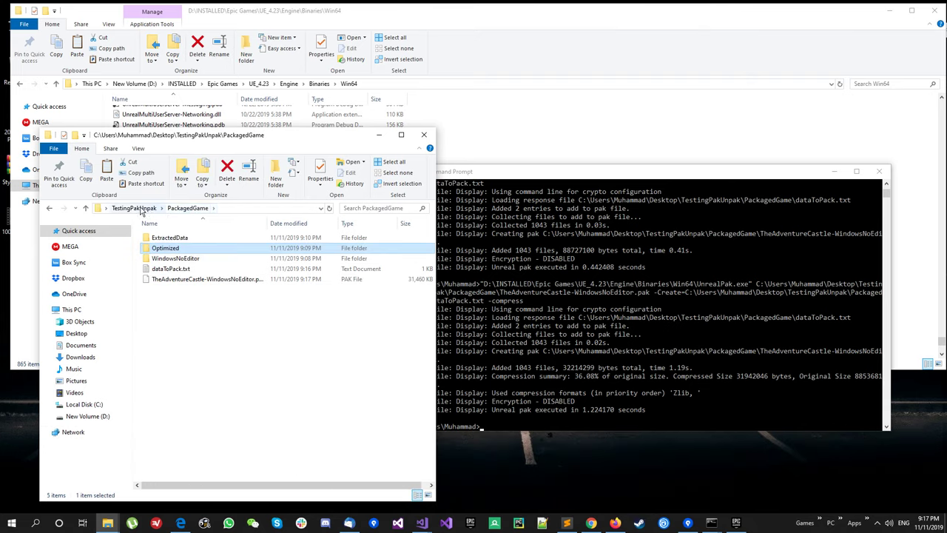
{"action": "left_click", "coordinate": [134, 208]}
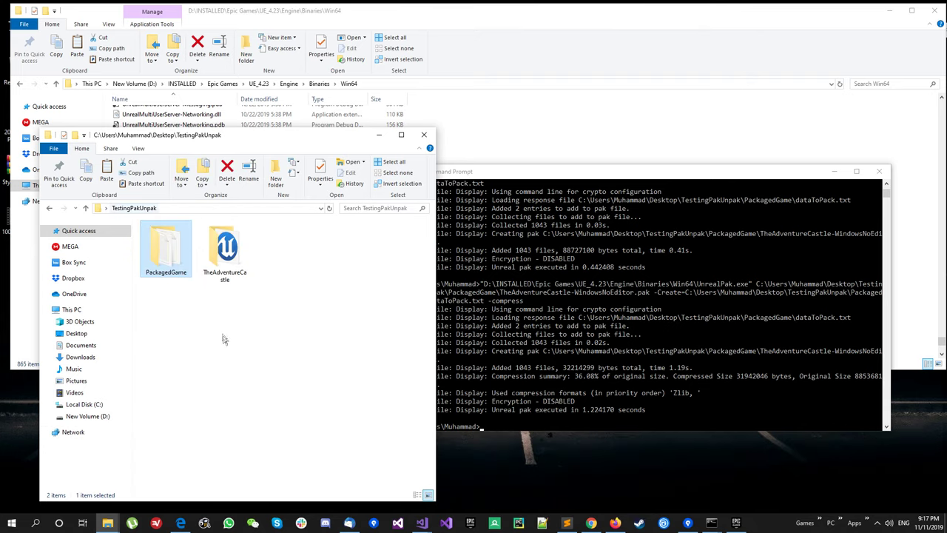
{"action": "double_click", "coordinate": [166, 251]}
{"action": "left_click", "coordinate": [194, 285]}
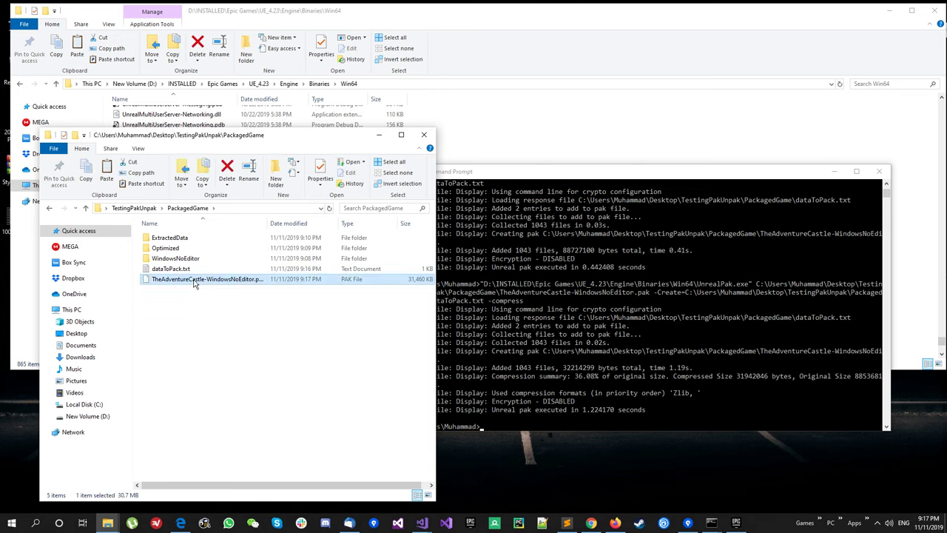
Delete the pak from PackagedGame and open ExtractedData\Engine\Content
{"action": "key", "text": "Delete"}
{"action": "double_click", "coordinate": [178, 240]}
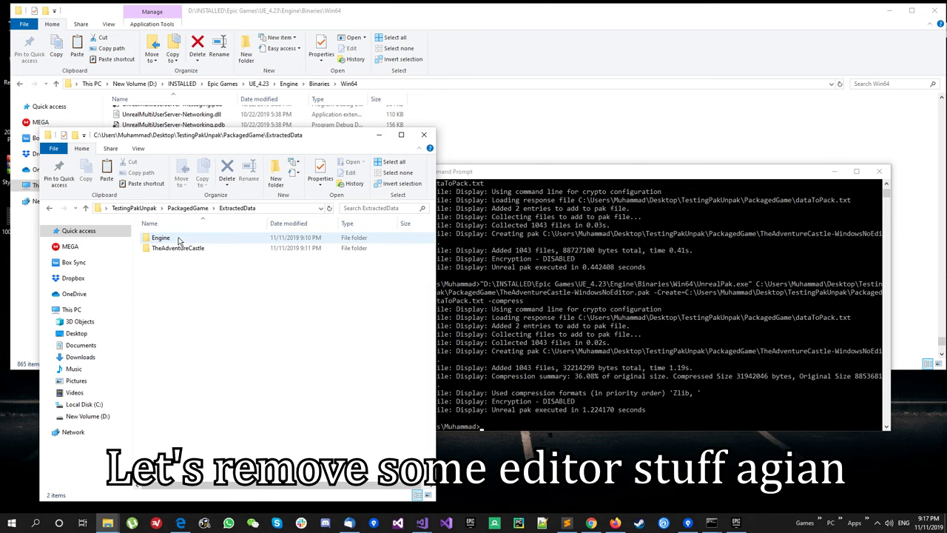
{"action": "double_click", "coordinate": [177, 241]}
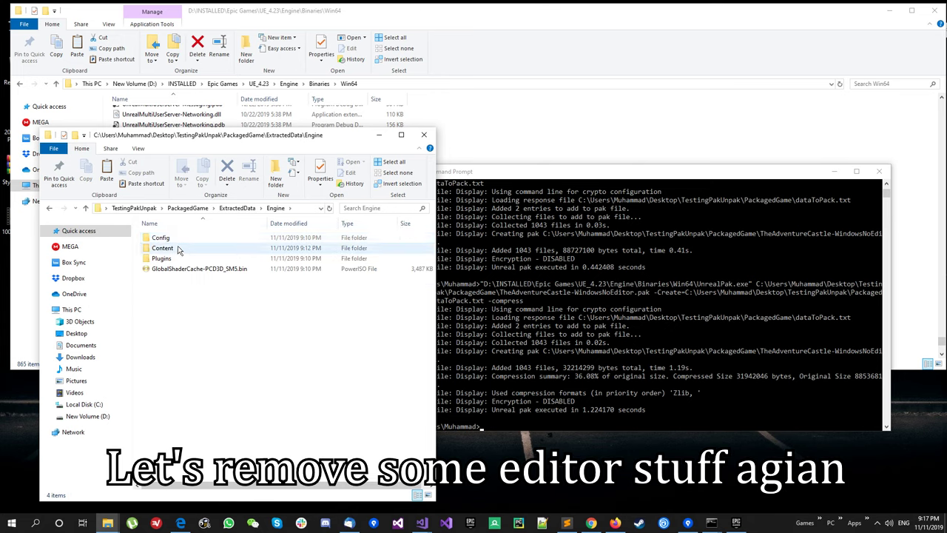
{"action": "double_click", "coordinate": [178, 252]}
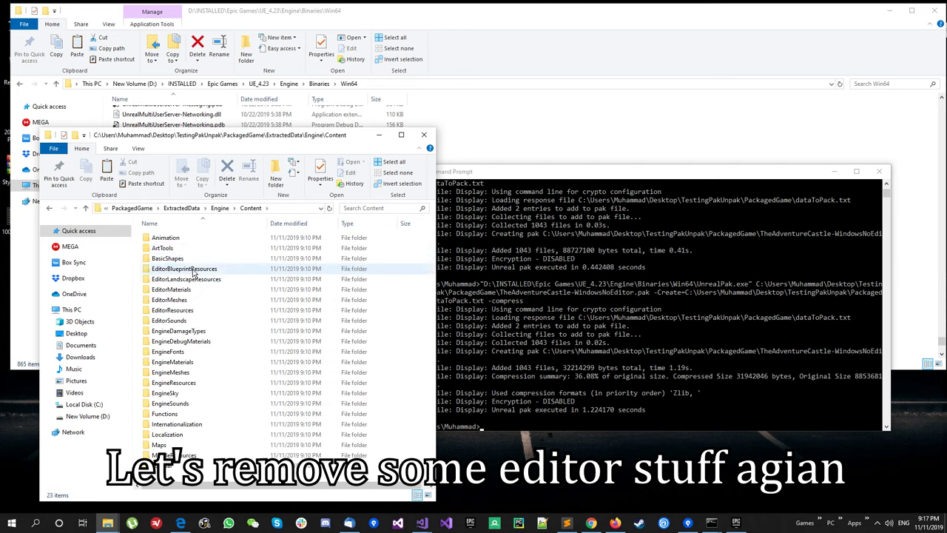
Delete the EditorBlueprintResources, EditorLandscapeResources, ArtTools and EngineFonts folders
{"action": "double_click", "coordinate": [193, 270]}
{"action": "key", "text": "BackSpace"}
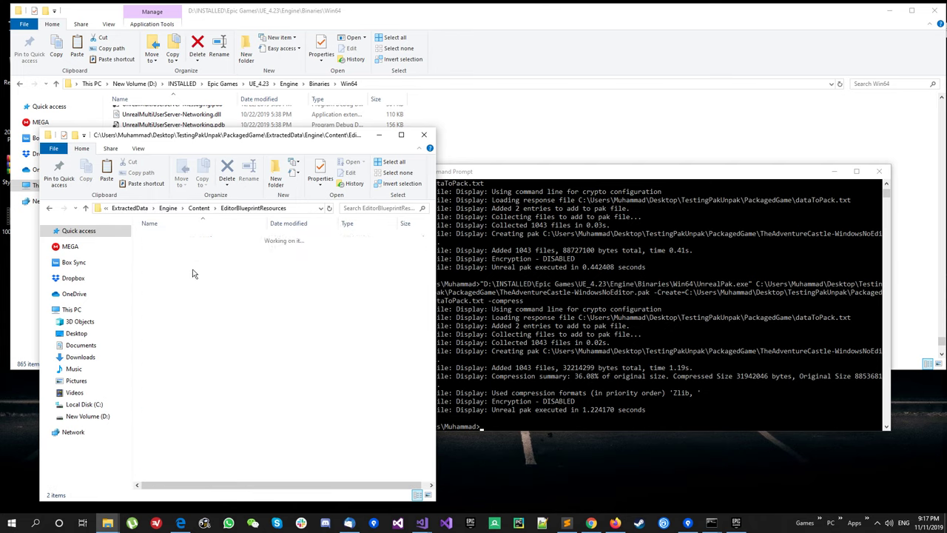
{"action": "key", "text": "Delete"}
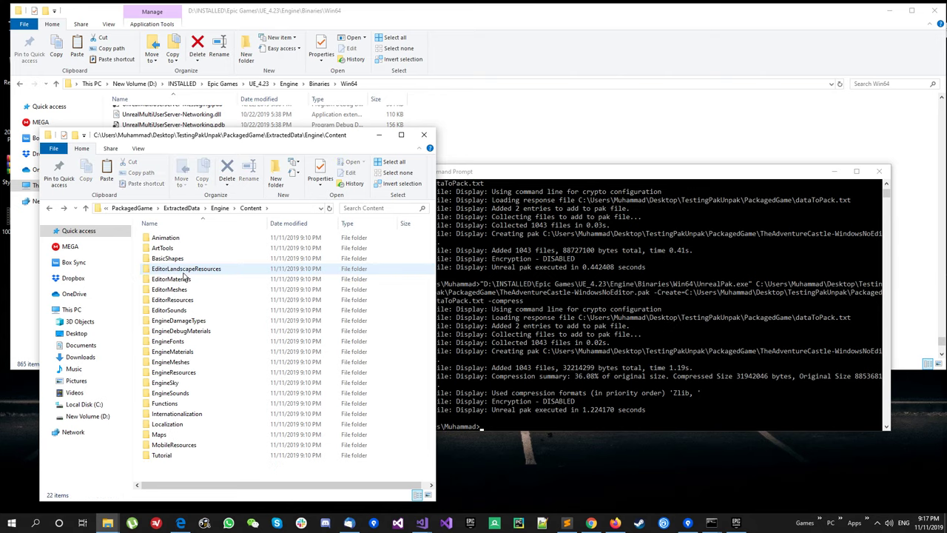
{"action": "key", "text": "Delete"}
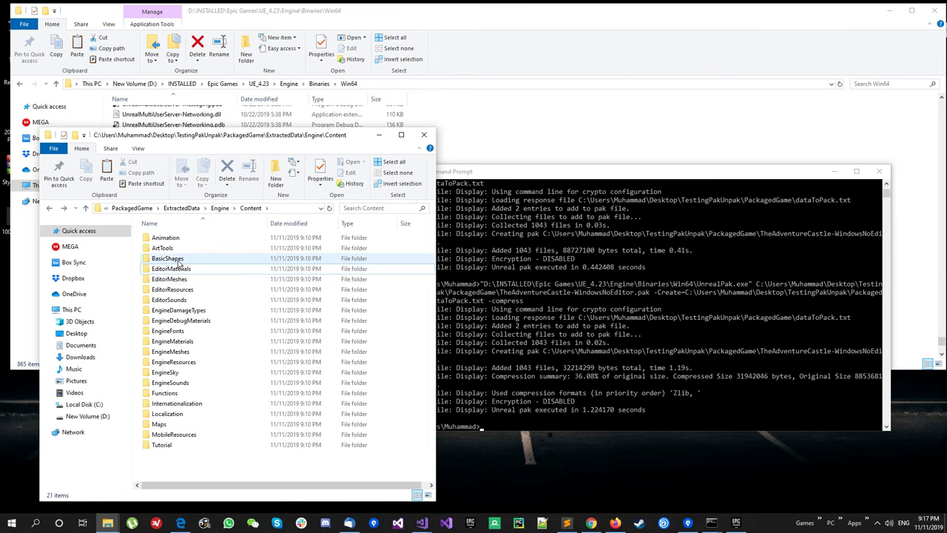
{"action": "left_click", "coordinate": [173, 248]}
{"action": "key", "text": "Delete"}
{"action": "left_click", "coordinate": [197, 342]}
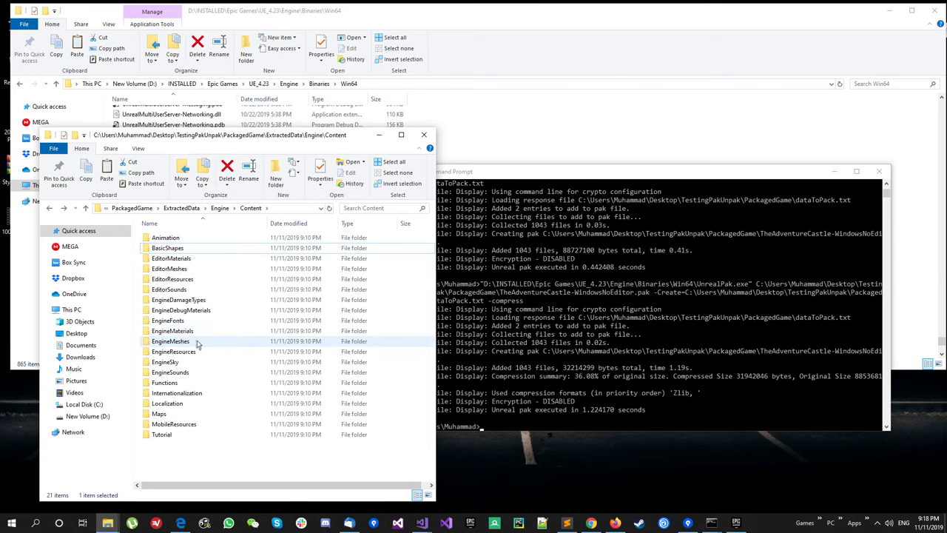
{"action": "left_click", "coordinate": [185, 323]}
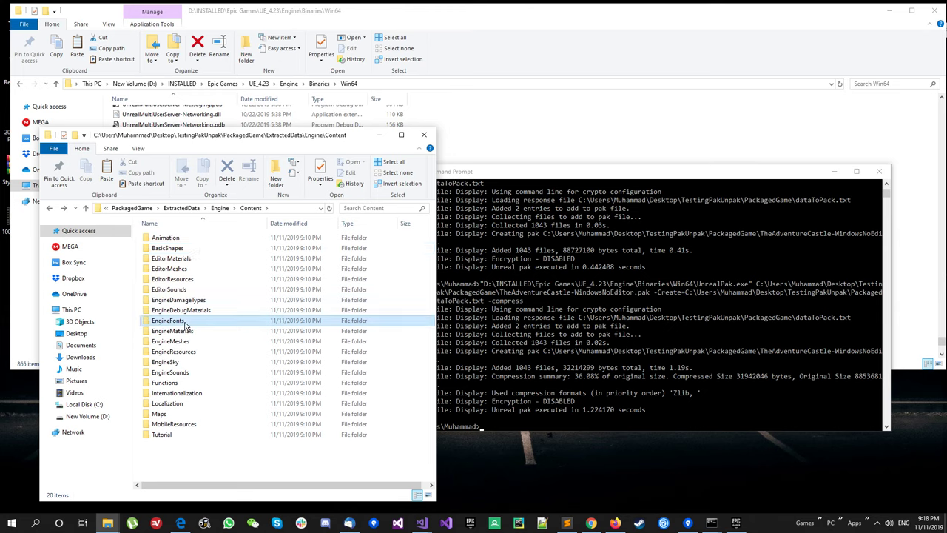
{"action": "key", "text": "Delete"}
Delete EngineSounds, Tutorial, EngineDamageTypes and EngineDebugMaterials, then return to PackagedGame
{"action": "left_click", "coordinate": [187, 363]}
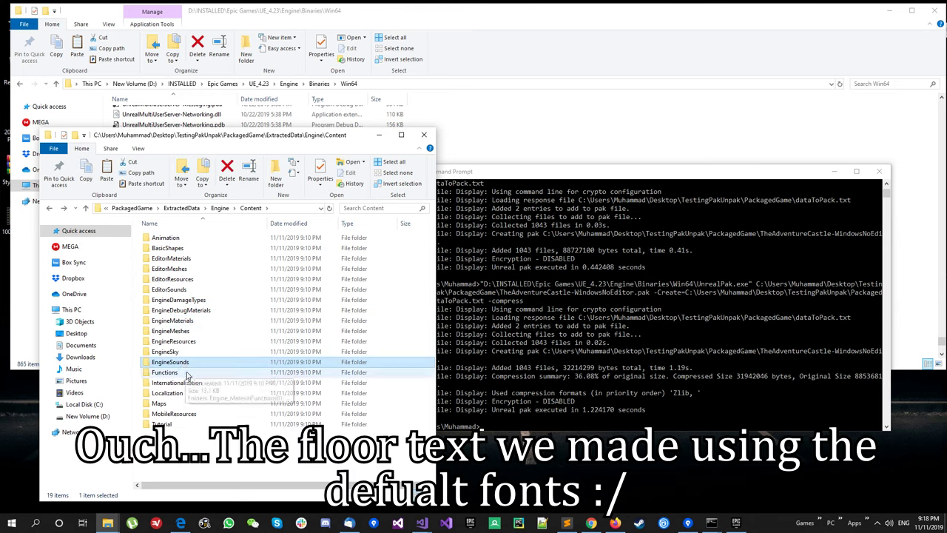
{"action": "key", "text": "Delete"}
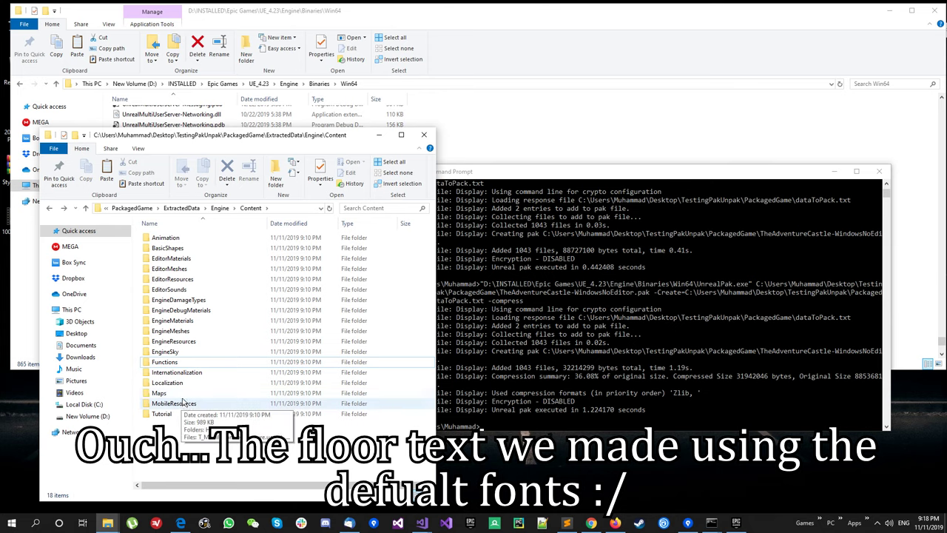
{"action": "left_click", "coordinate": [185, 412]}
{"action": "key", "text": "Delete"}
{"action": "key", "text": "Delete"}
{"action": "left_click", "coordinate": [193, 301]}
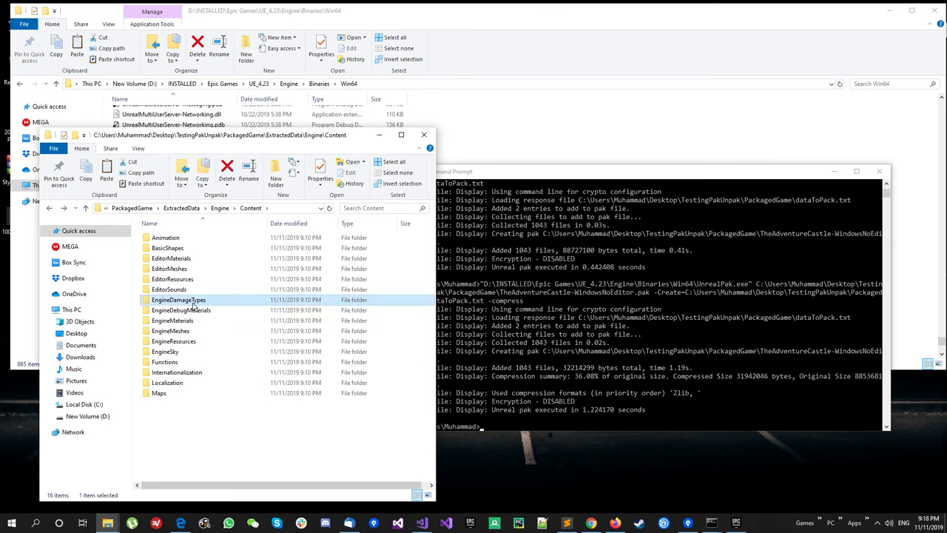
{"action": "key", "text": "Delete"}
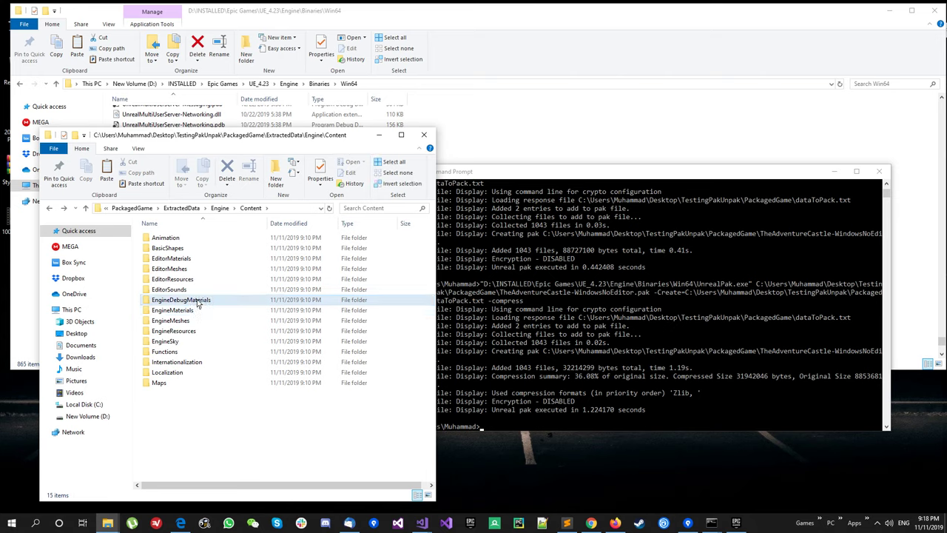
{"action": "left_click", "coordinate": [198, 302]}
{"action": "key", "text": "Delete"}
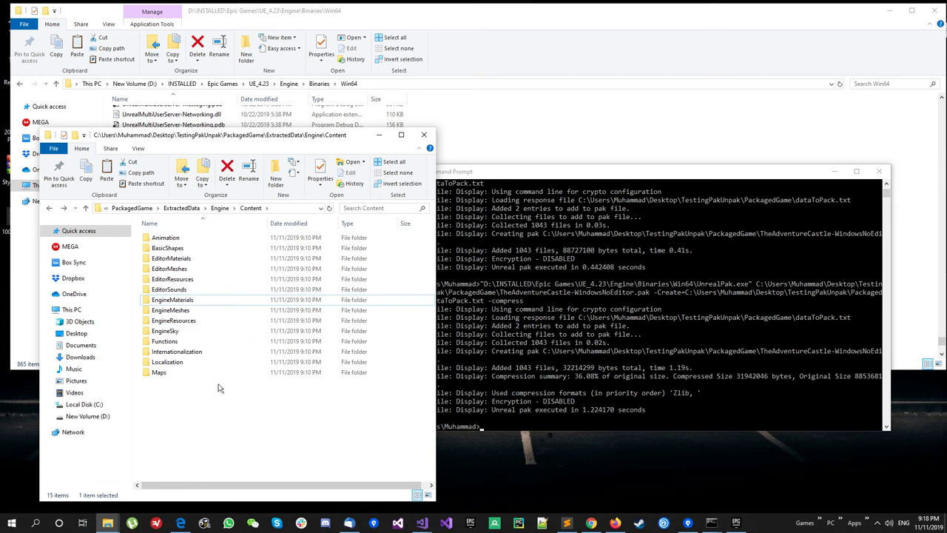
{"action": "left_click", "coordinate": [194, 207]}
{"action": "left_click", "coordinate": [182, 208]}
{"action": "left_click", "coordinate": [190, 308]}
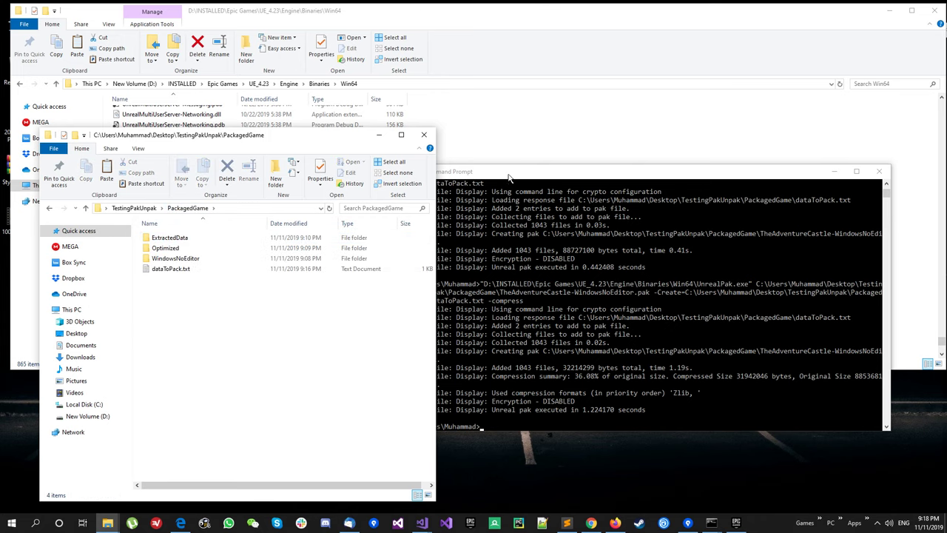
Clear the console with cls and rerun the compressed UnrealPak command, building a 30,416 KB pak
{"action": "left_click", "coordinate": [509, 178]}
{"action": "left_click", "coordinate": [474, 427]}
{"action": "type", "text": "cl"}
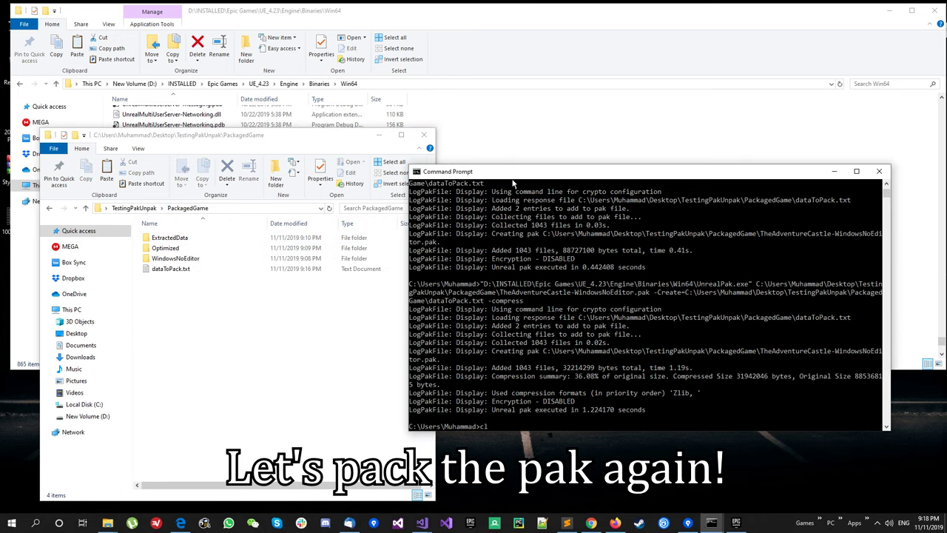
{"action": "type", "text": "s"}
{"action": "key", "text": "Return"}
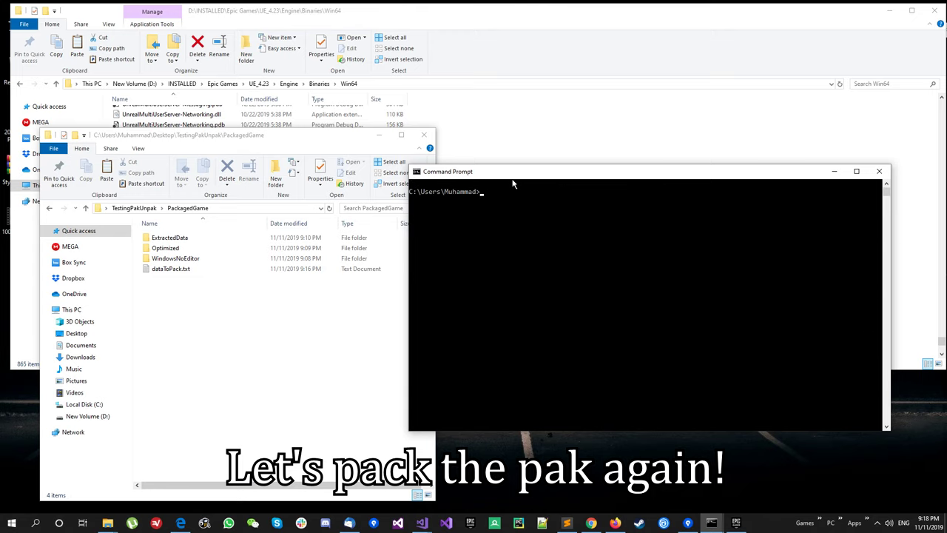
{"action": "key", "text": "Up"}
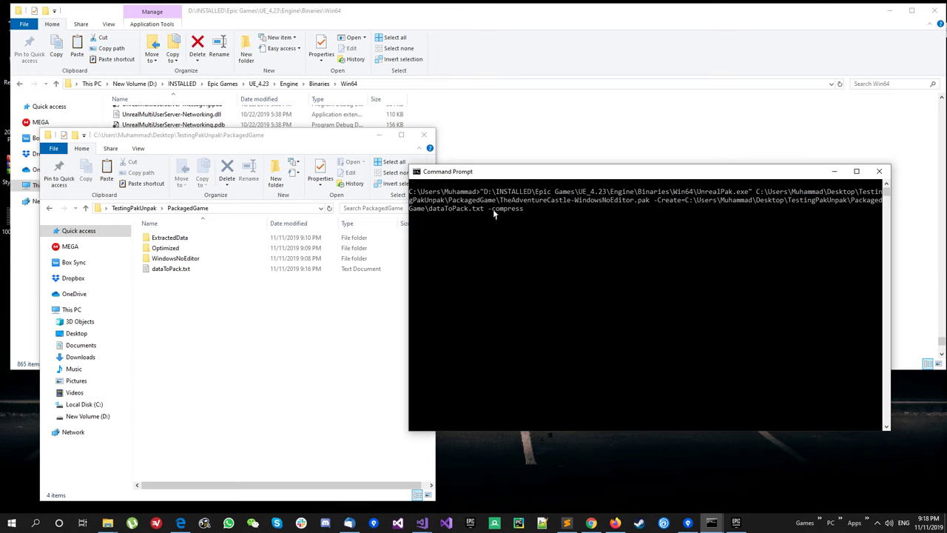
{"action": "key", "text": "Return"}
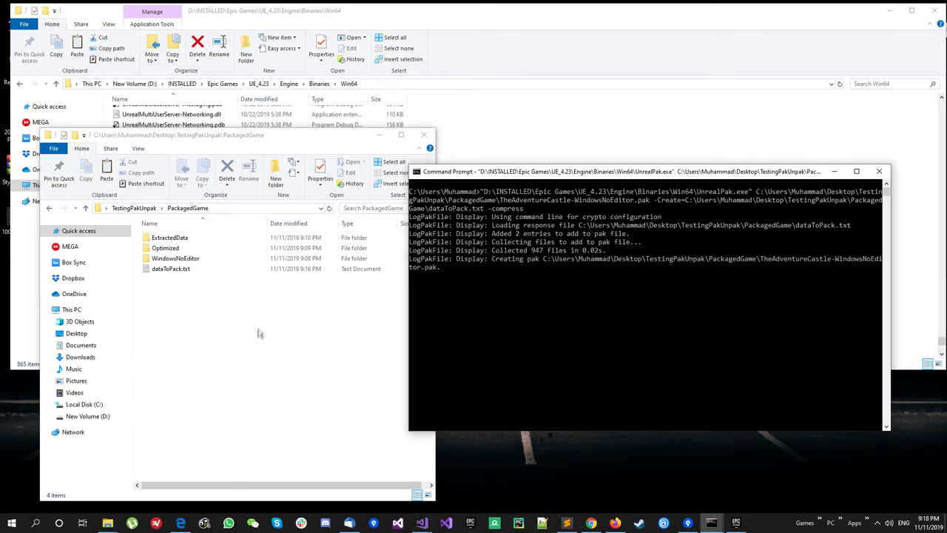
{"action": "left_click", "coordinate": [246, 335]}
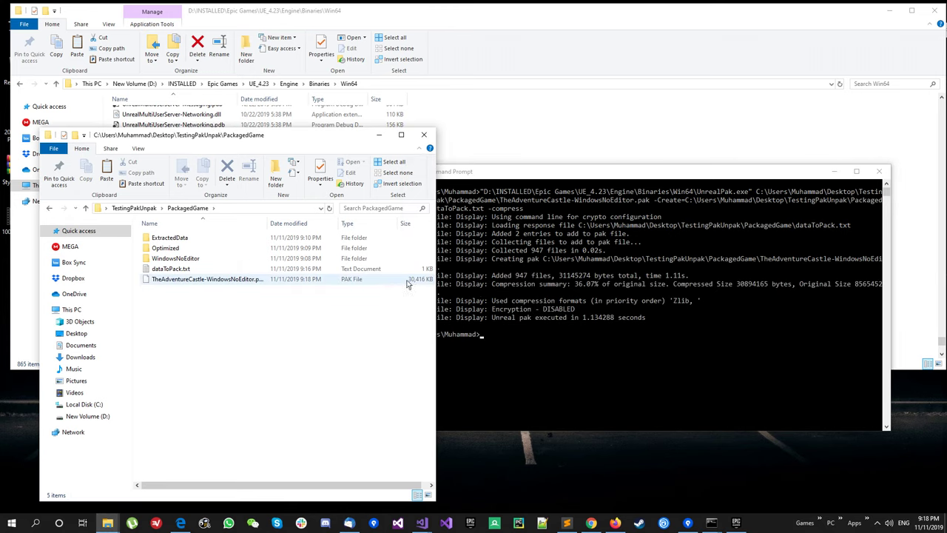
Copy the new 30,416 KB pak into Optimized's Content\Paks, overwriting the older pak in TeraCopy
{"action": "left_click_drag", "start_coordinate": [402, 284], "coordinate": [168, 251]}
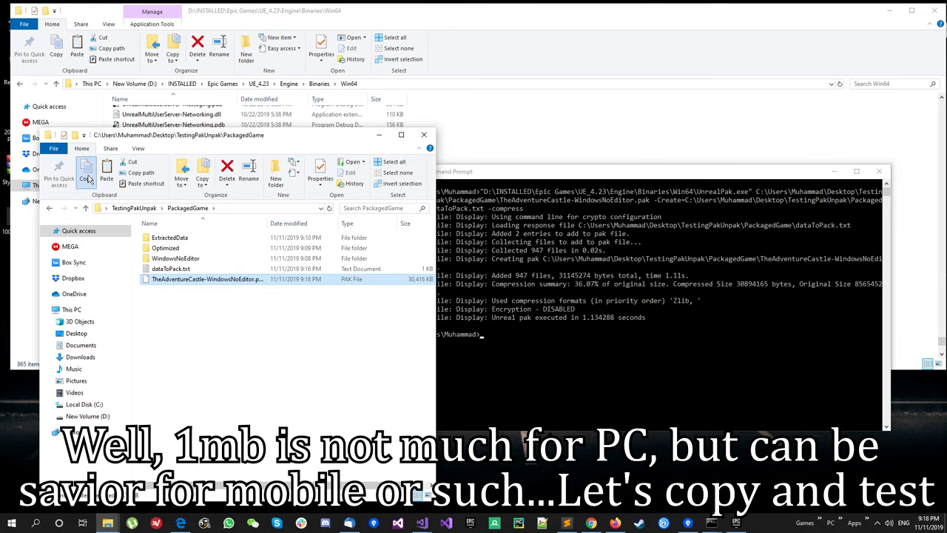
{"action": "double_click", "coordinate": [166, 248]}
{"action": "double_click", "coordinate": [168, 247]}
{"action": "double_click", "coordinate": [169, 239]}
{"action": "double_click", "coordinate": [169, 240]}
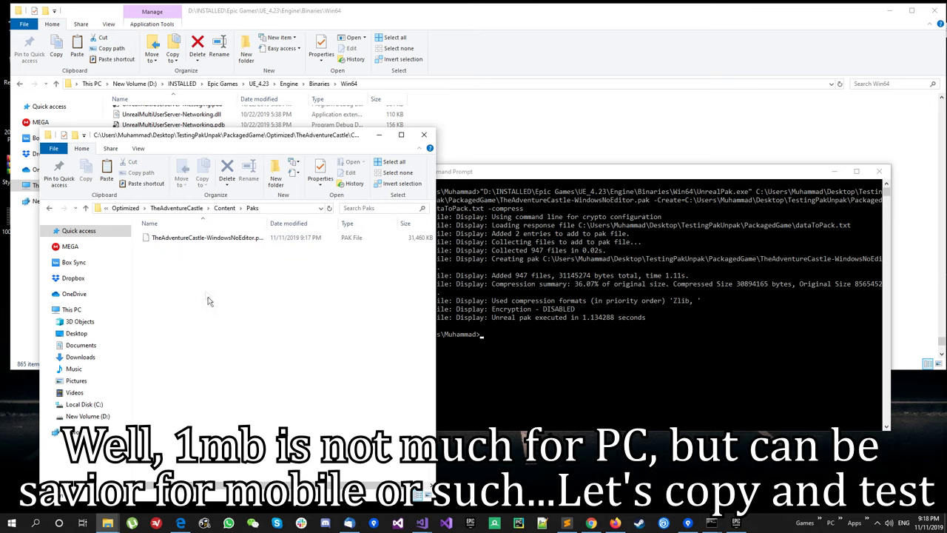
{"action": "key", "text": "ctrl+v"}
{"action": "left_click", "coordinate": [297, 307]}
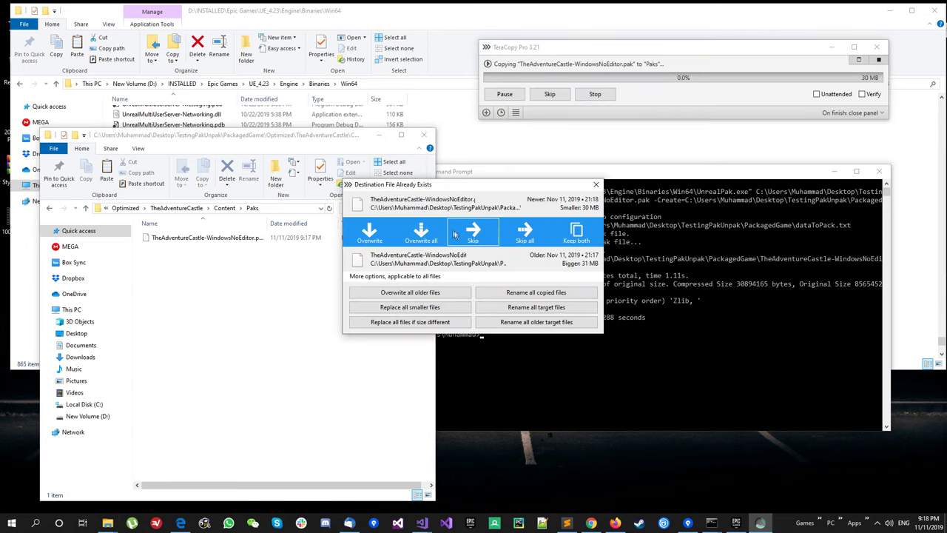
{"action": "left_click", "coordinate": [420, 233]}
Launch TheAdventureCastle.exe from Optimized and dismiss the missing-EngineFonts error
{"action": "left_click", "coordinate": [198, 210]}
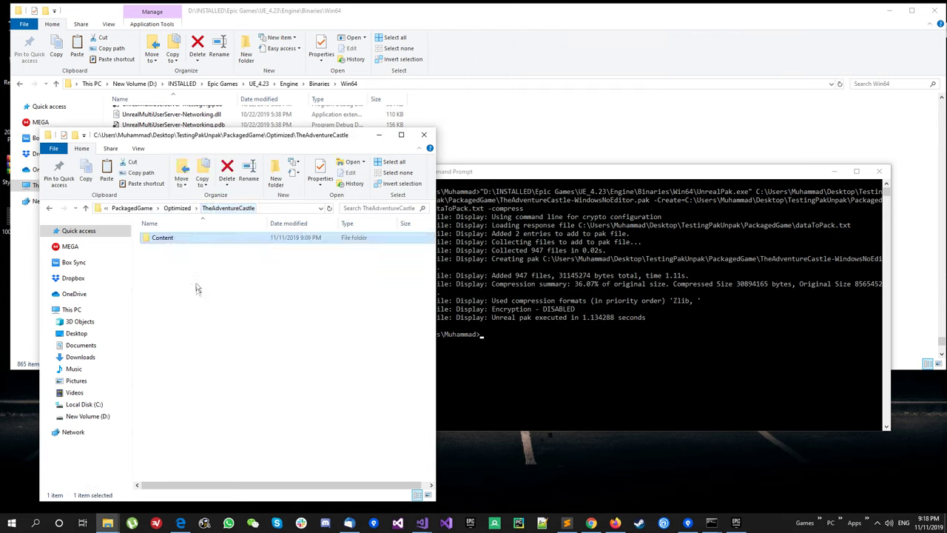
{"action": "left_click", "coordinate": [180, 208]}
{"action": "left_click", "coordinate": [180, 271]}
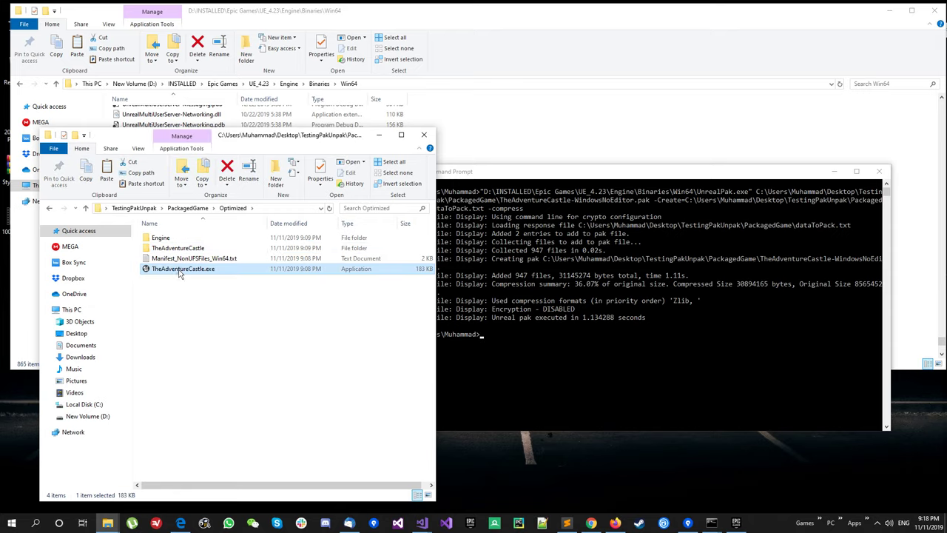
{"action": "double_click", "coordinate": [180, 270]}
{"action": "left_click", "coordinate": [551, 400]}
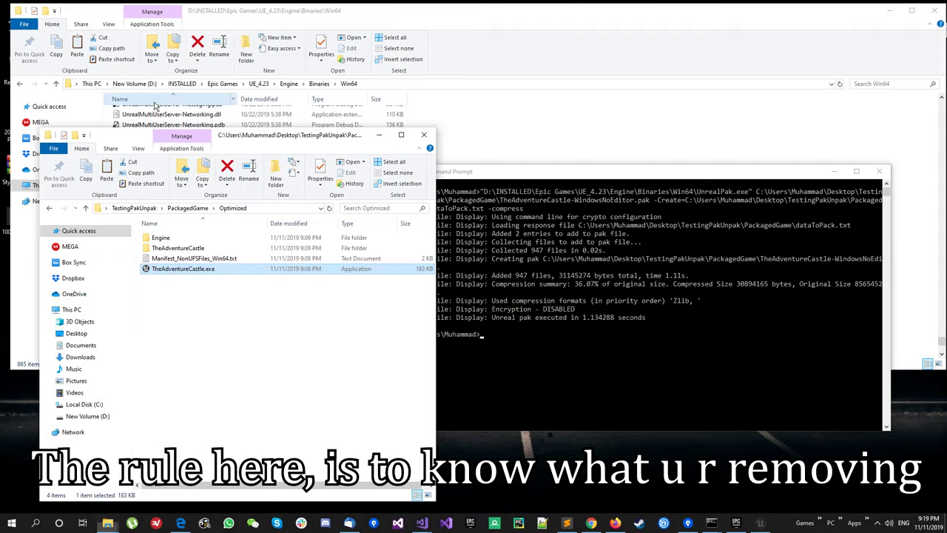
Return to the PackagedGame folder and clear the console with cls
{"action": "left_click", "coordinate": [227, 305]}
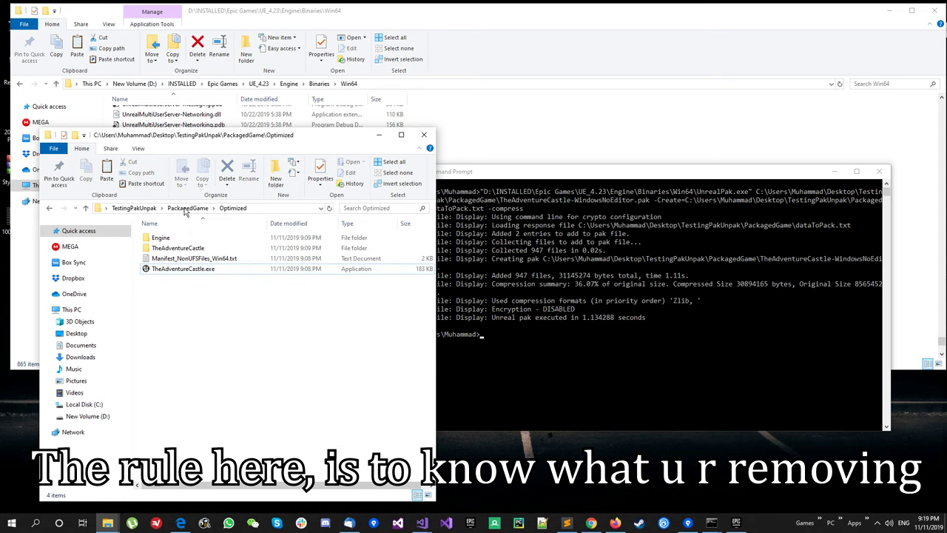
{"action": "key", "text": "alt+Up"}
{"action": "key", "text": "alt+Up"}
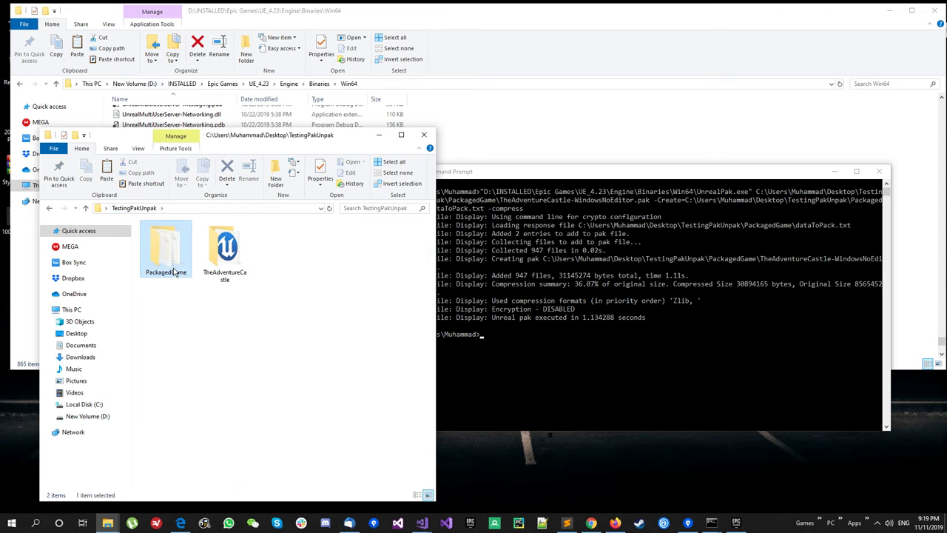
{"action": "key", "text": "Return"}
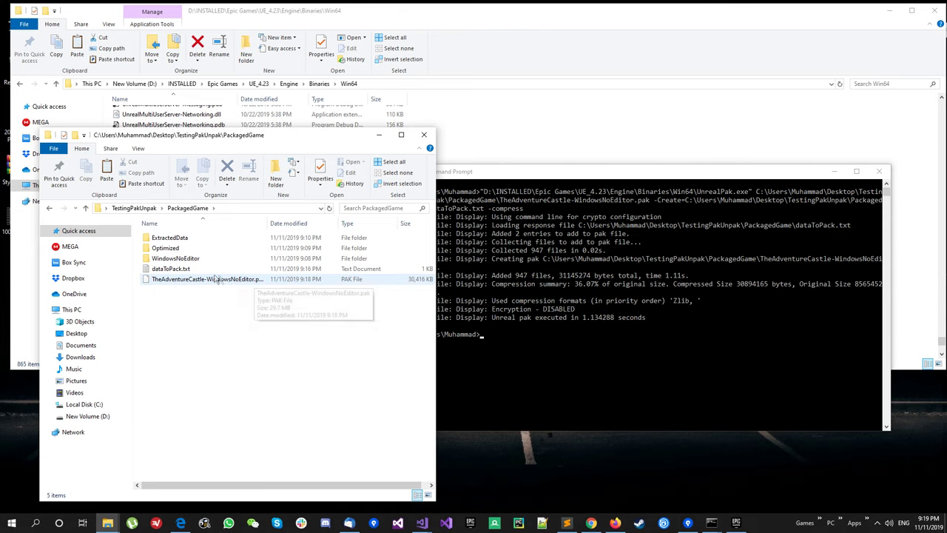
{"action": "left_click", "coordinate": [529, 176]}
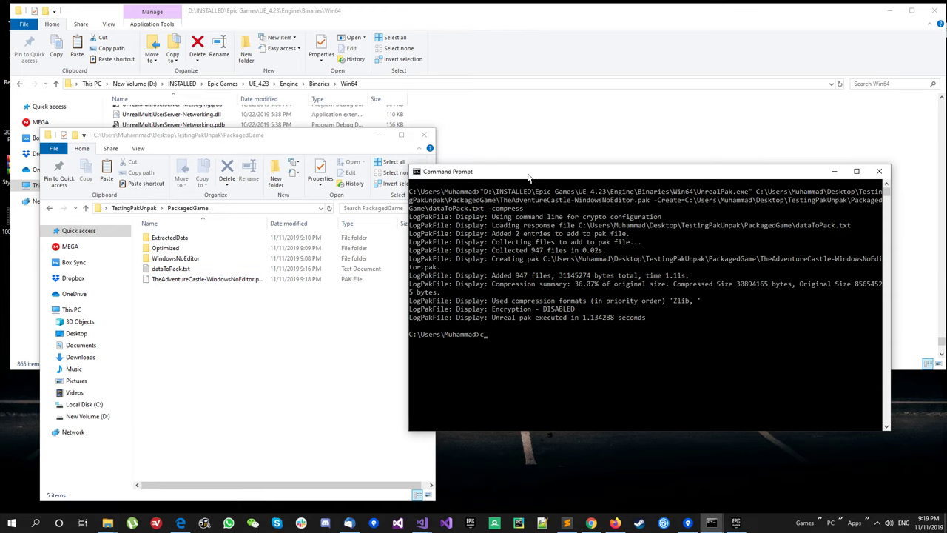
{"action": "type", "text": "ls"}
{"action": "key", "text": "Return"}
Run UnrealPak -List on the new pak and highlight the ../../../ mount point line
{"action": "left_click", "coordinate": [354, 31]}
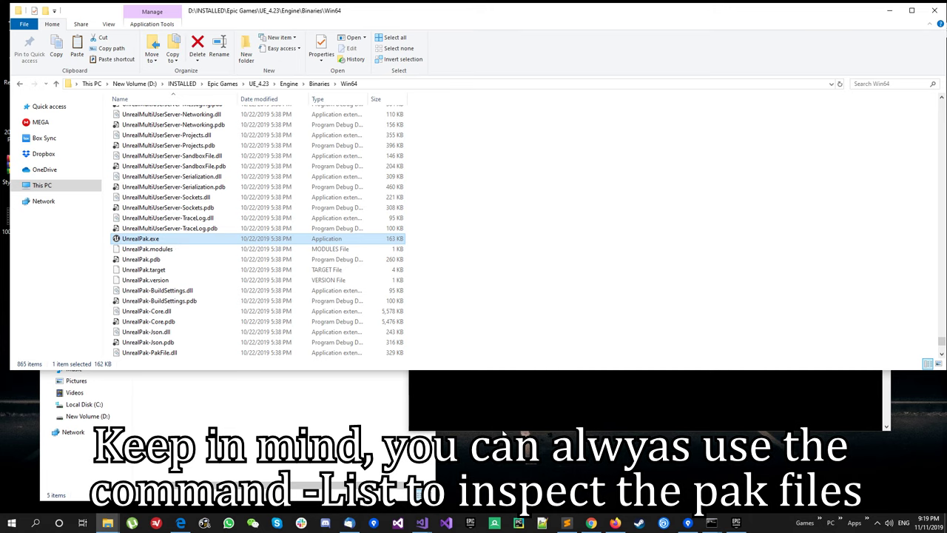
{"action": "left_click", "coordinate": [592, 399]}
{"action": "left_click", "coordinate": [358, 413]}
{"action": "mouse_move", "coordinate": [251, 279]}
{"action": "left_mouse_down"}
{"action": "mouse_move", "coordinate": [269, 295]}
{"action": "mouse_move", "coordinate": [737, 222]}
{"action": "left_mouse_up"}
{"action": "left_click_drag", "start_coordinate": [798, 192], "coordinate": [797, 193]}
{"action": "left_click", "coordinate": [752, 176]}
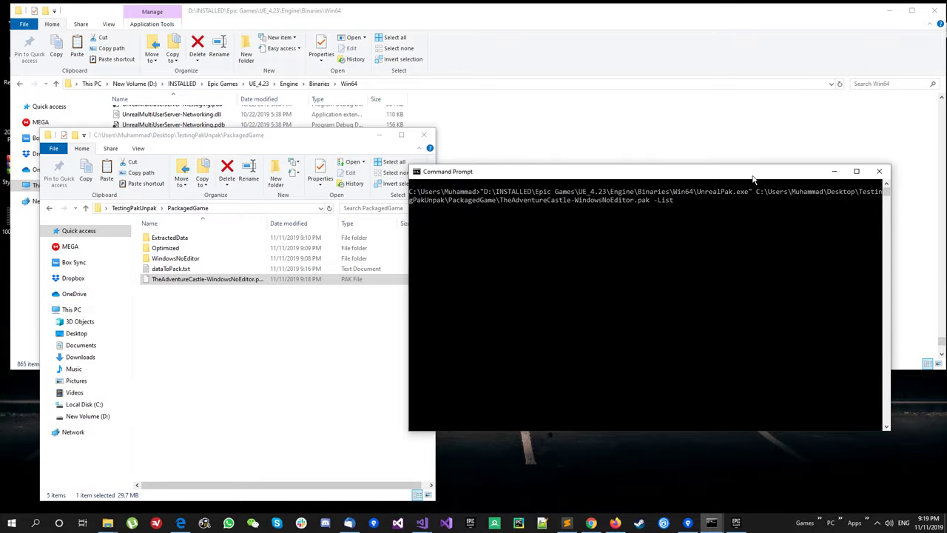
{"action": "key", "text": "Return"}
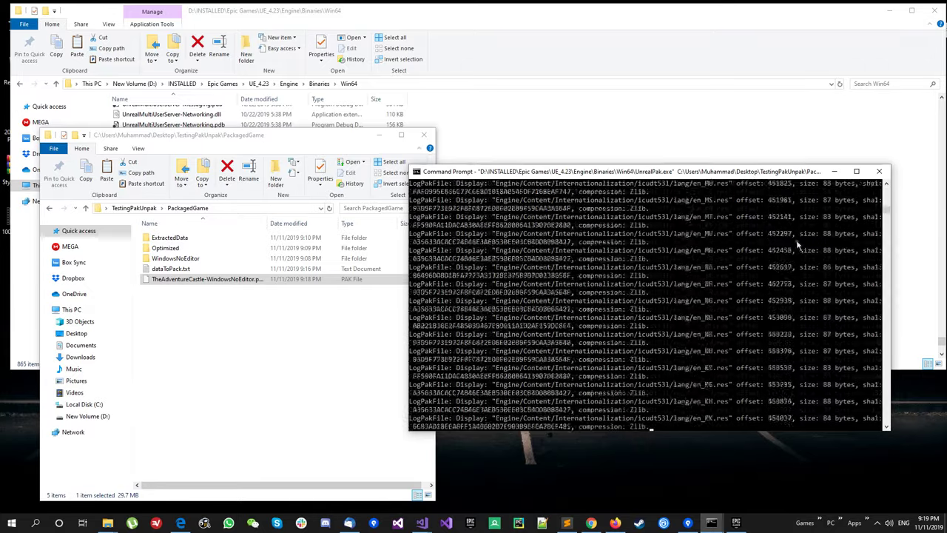
{"action": "left_click_drag", "start_coordinate": [890, 251], "coordinate": [897, 194]}
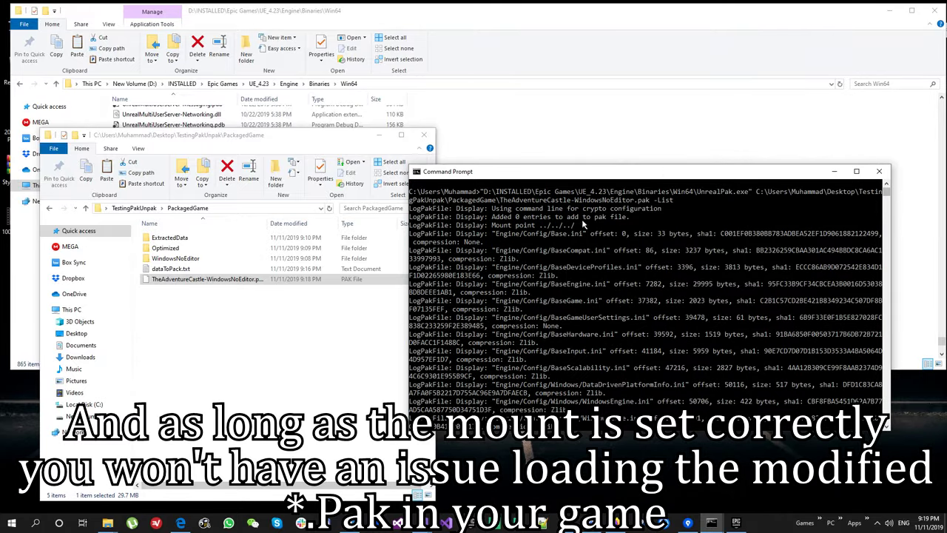
{"action": "left_click_drag", "start_coordinate": [577, 221], "coordinate": [427, 225]}
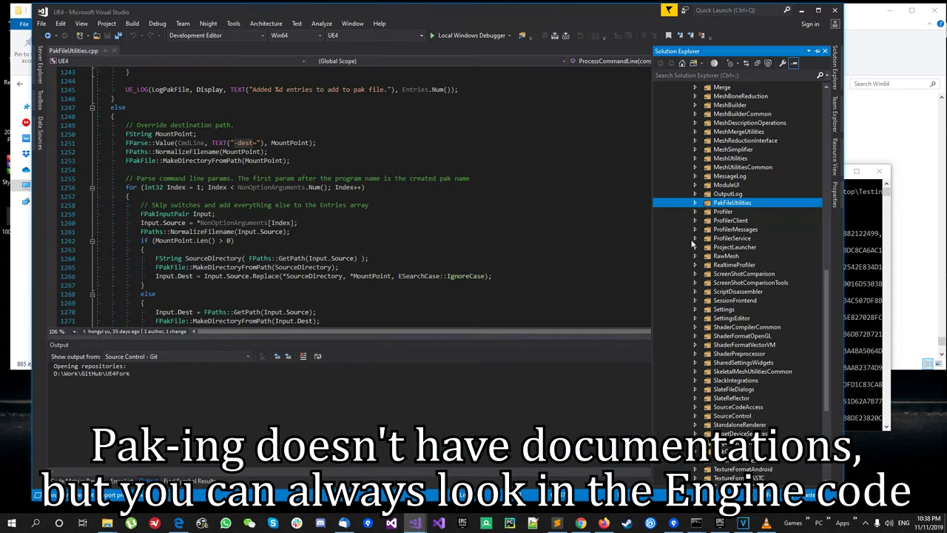
Search PakFileUtilities.cpp for -create, then step through the -compress matches
{"action": "scroll", "coordinate": [692, 242], "scroll_direction": "up", "scroll_amount": 20}
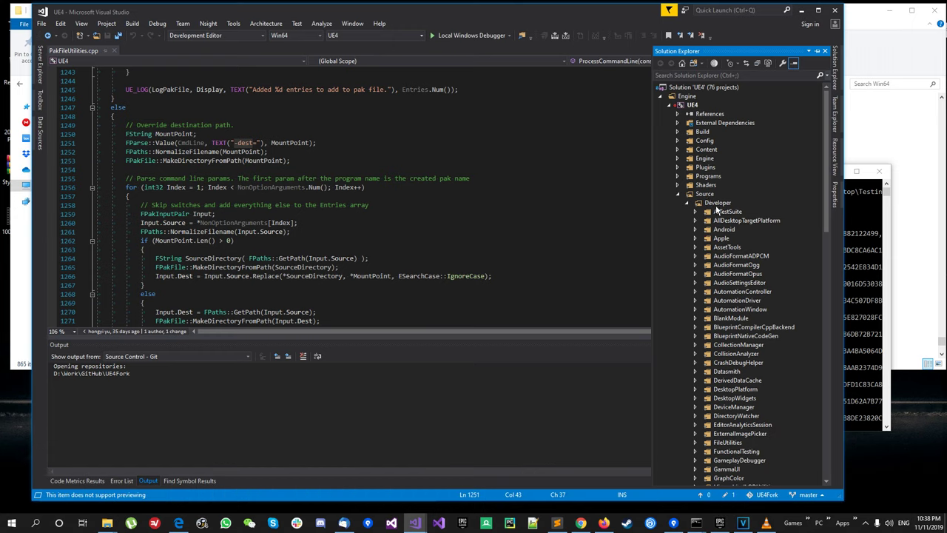
{"action": "scroll", "coordinate": [716, 211], "scroll_direction": "down", "scroll_amount": 20}
{"action": "key", "text": "ctrl+f"}
{"action": "type", "text": "-create"}
{"action": "key", "text": "BackSpace"}
{"action": "key", "text": "BackSpace"}
{"action": "key", "text": "BackSpace"}
{"action": "key", "text": "BackSpace"}
{"action": "key", "text": "BackSpace"}
Find the -List usage text and drag the Output panel splitter down to enlarge the editor
{"action": "key", "text": "BackSpace"}
{"action": "type", "text": "compress"}
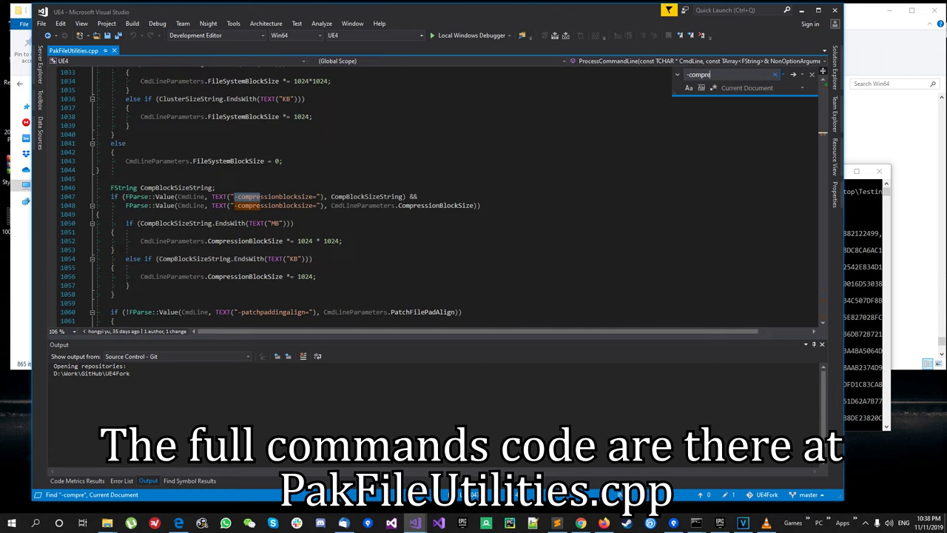
{"action": "left_click", "coordinate": [792, 75]}
{"action": "left_click", "coordinate": [792, 75]}
{"action": "left_click", "coordinate": [792, 76]}
{"action": "left_click", "coordinate": [793, 75]}
{"action": "key", "text": "BackSpace"}
{"action": "key", "text": "BackSpace"}
{"action": "key", "text": "BackSpace"}
{"action": "type", "text": "list"}
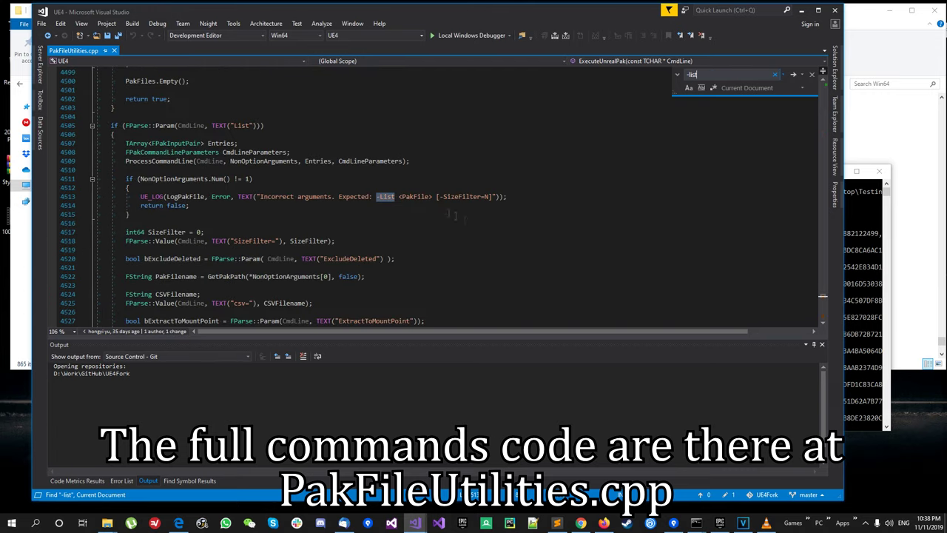
{"action": "key", "text": "Return"}
{"action": "key", "text": "Return"}
{"action": "key", "text": "Return"}
{"action": "key", "text": "Return"}
{"action": "key", "text": "Return"}
{"action": "left_click", "coordinate": [610, 257]}
{"action": "left_click_drag", "start_coordinate": [546, 337], "coordinate": [546, 409]}
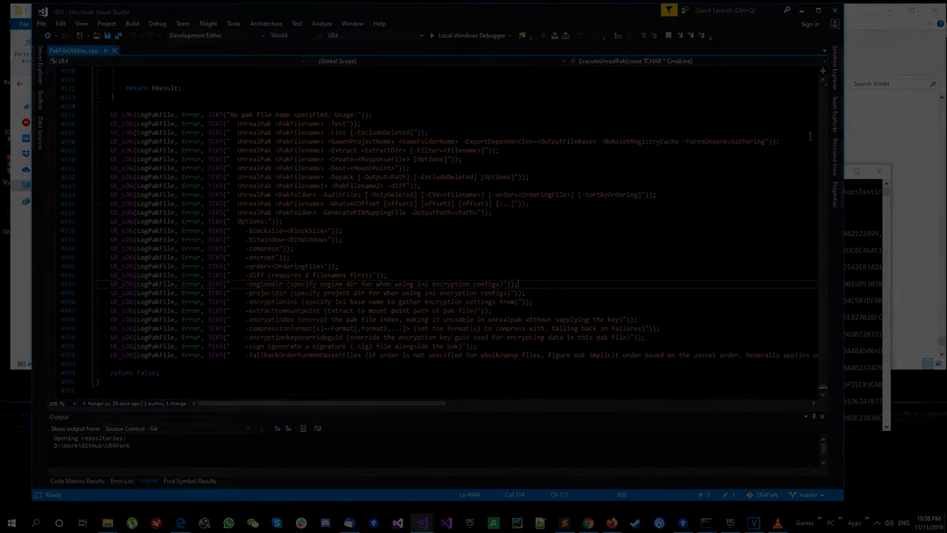